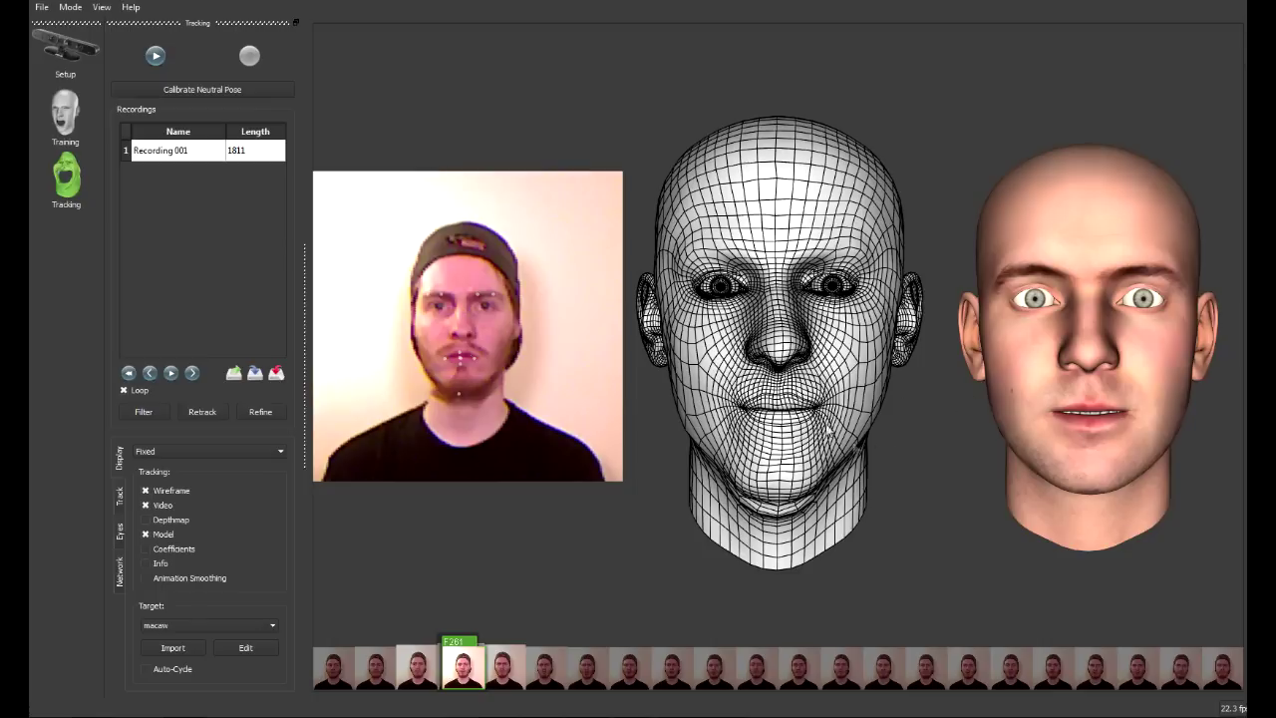
- Play Recording 001 with looping off and stop it near frame 1759
{"action": "left_click", "coordinate": [169, 375]}
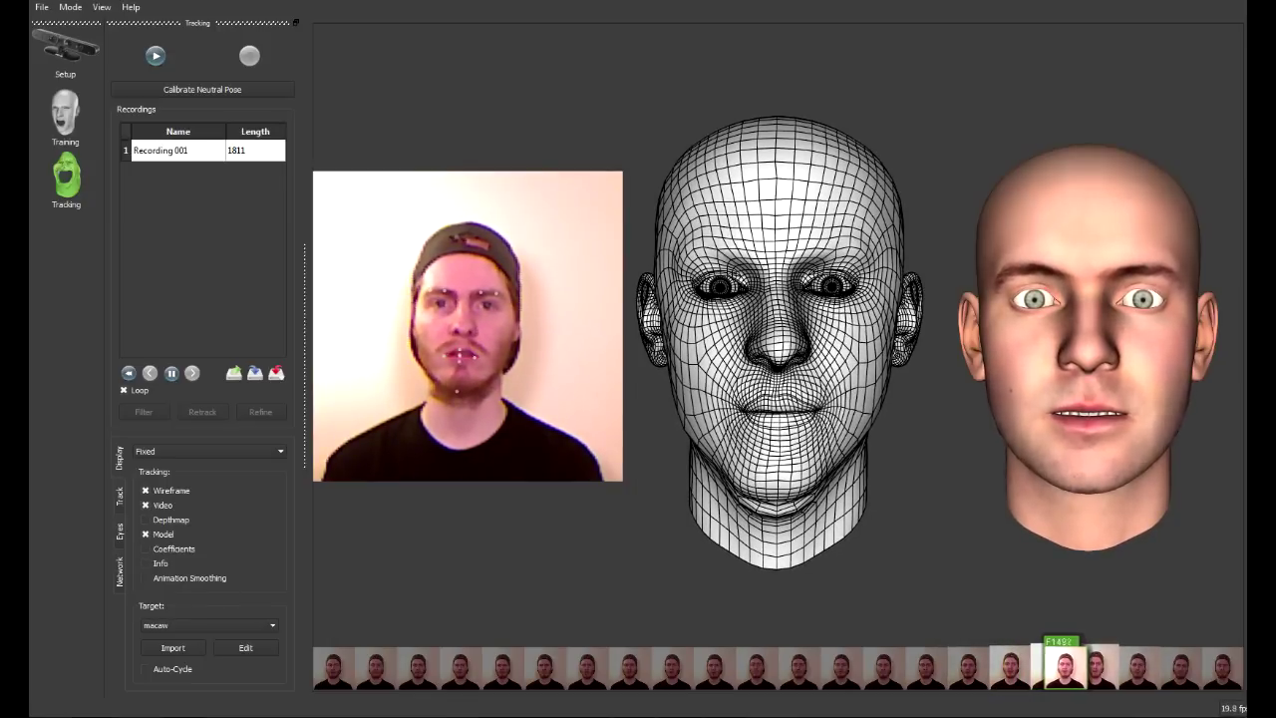
{"action": "left_click", "coordinate": [124, 389]}
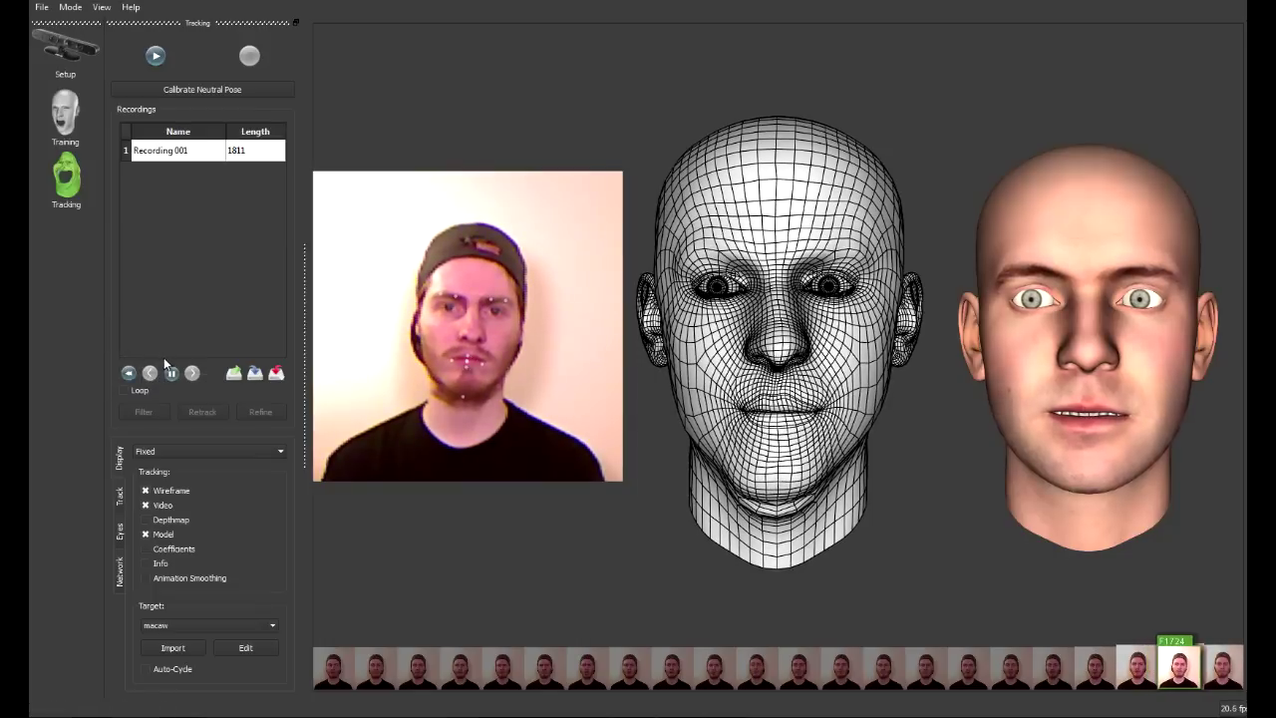
{"action": "left_click", "coordinate": [169, 372]}
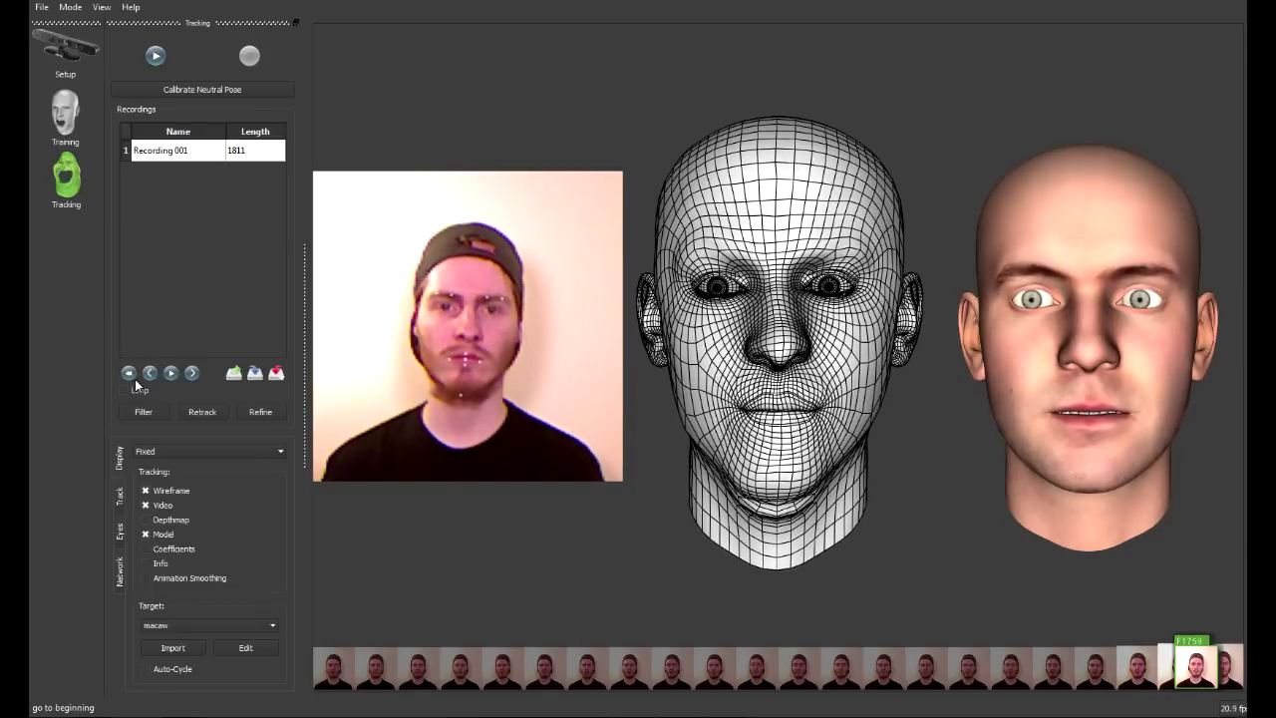
- Move the recording back to frame 231 and display the blendshape coefficient curves
{"action": "left_click", "coordinate": [462, 675]}
{"action": "left_click_drag", "start_coordinate": [461, 679], "coordinate": [449, 680]}
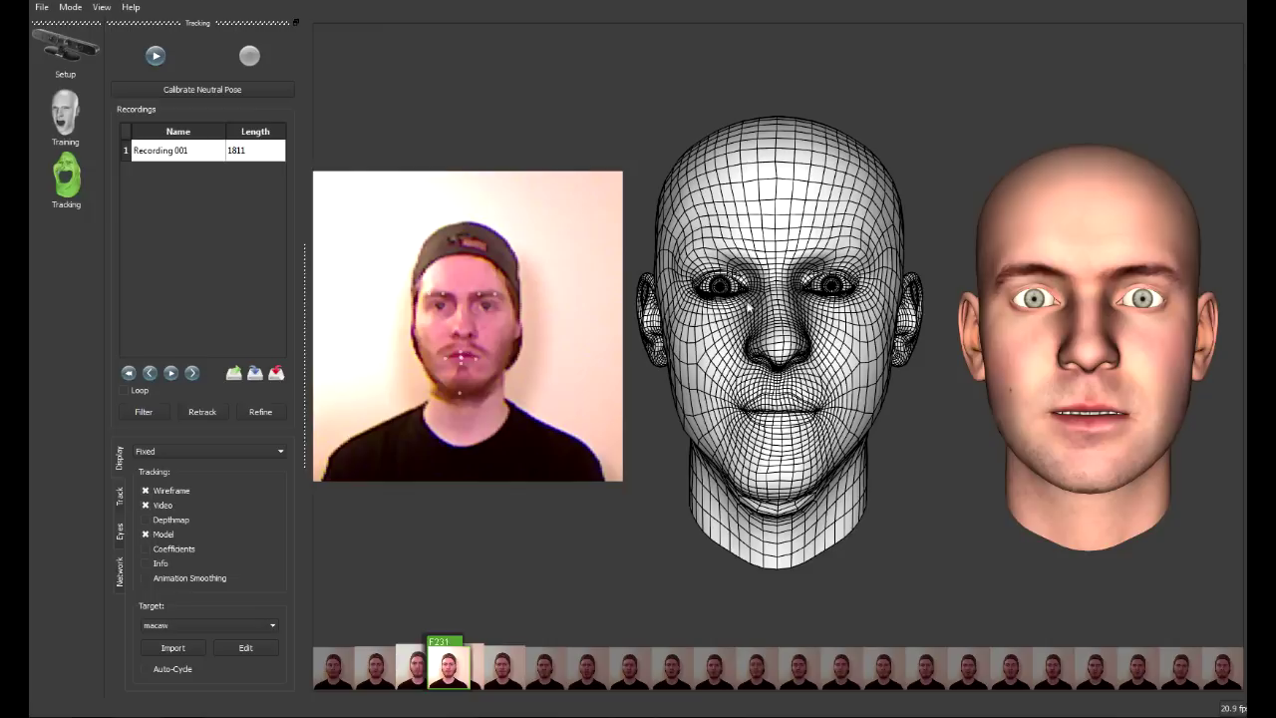
{"action": "left_click", "coordinate": [146, 548]}
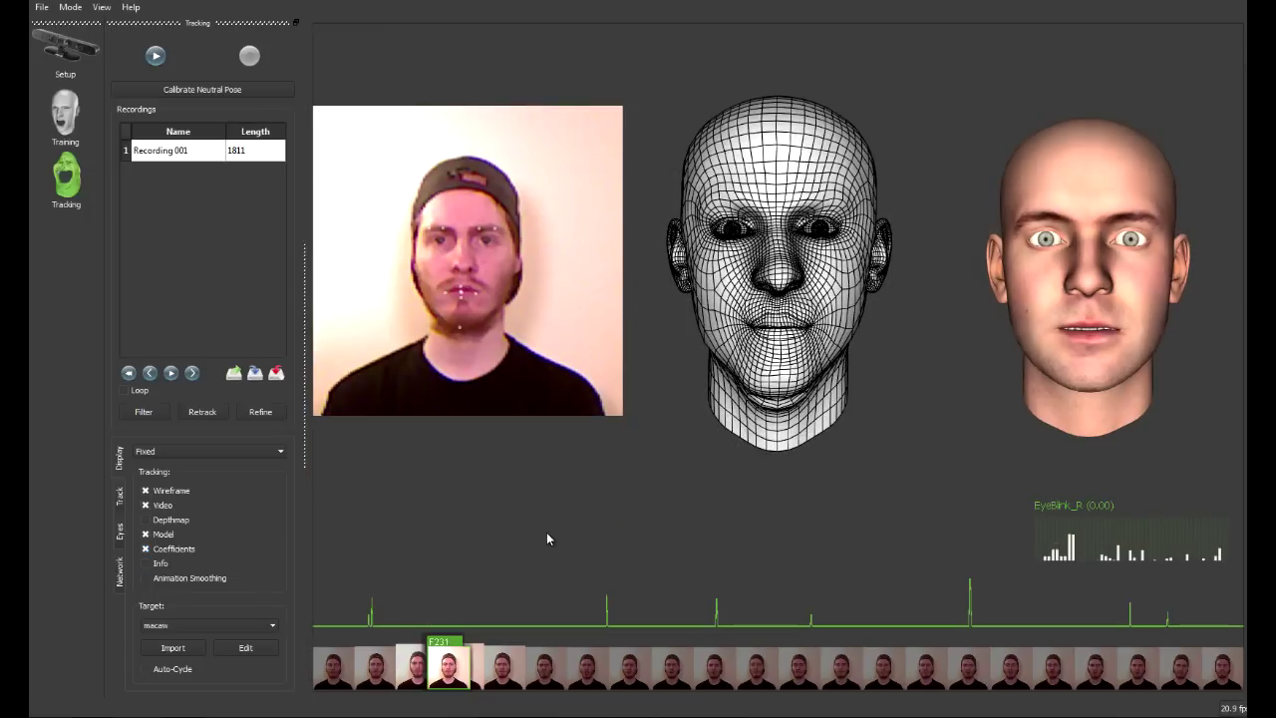
- Hide the coefficient curves and bring up the faceshift to target mapping dialog
{"action": "mouse_move", "coordinate": [1068, 554]}
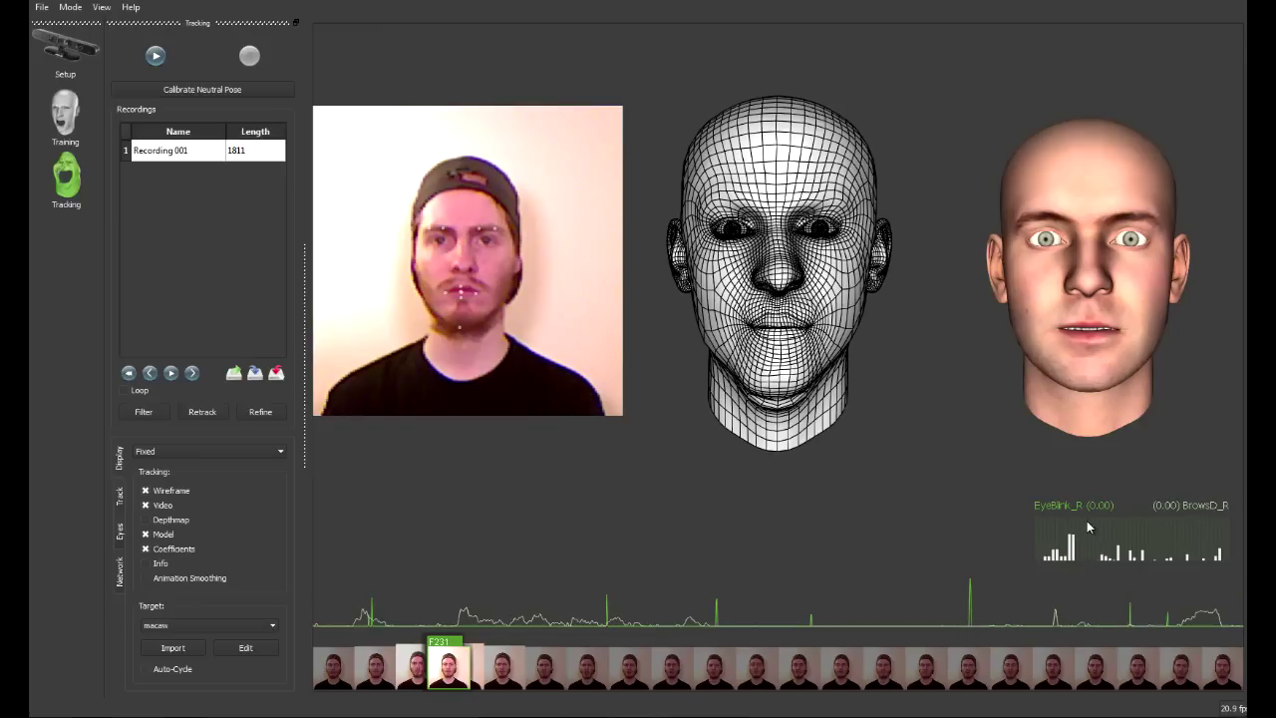
{"action": "mouse_move", "coordinate": [1079, 519]}
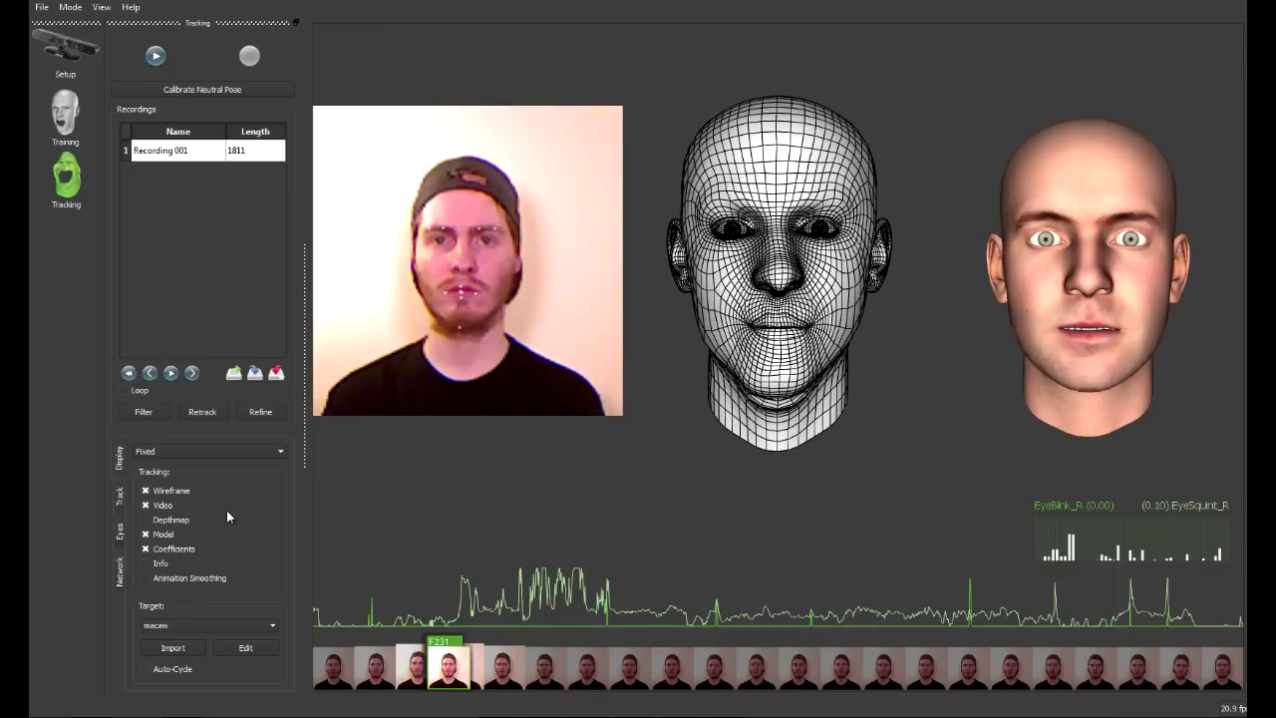
{"action": "left_click", "coordinate": [145, 548]}
{"action": "left_click", "coordinate": [172, 648]}
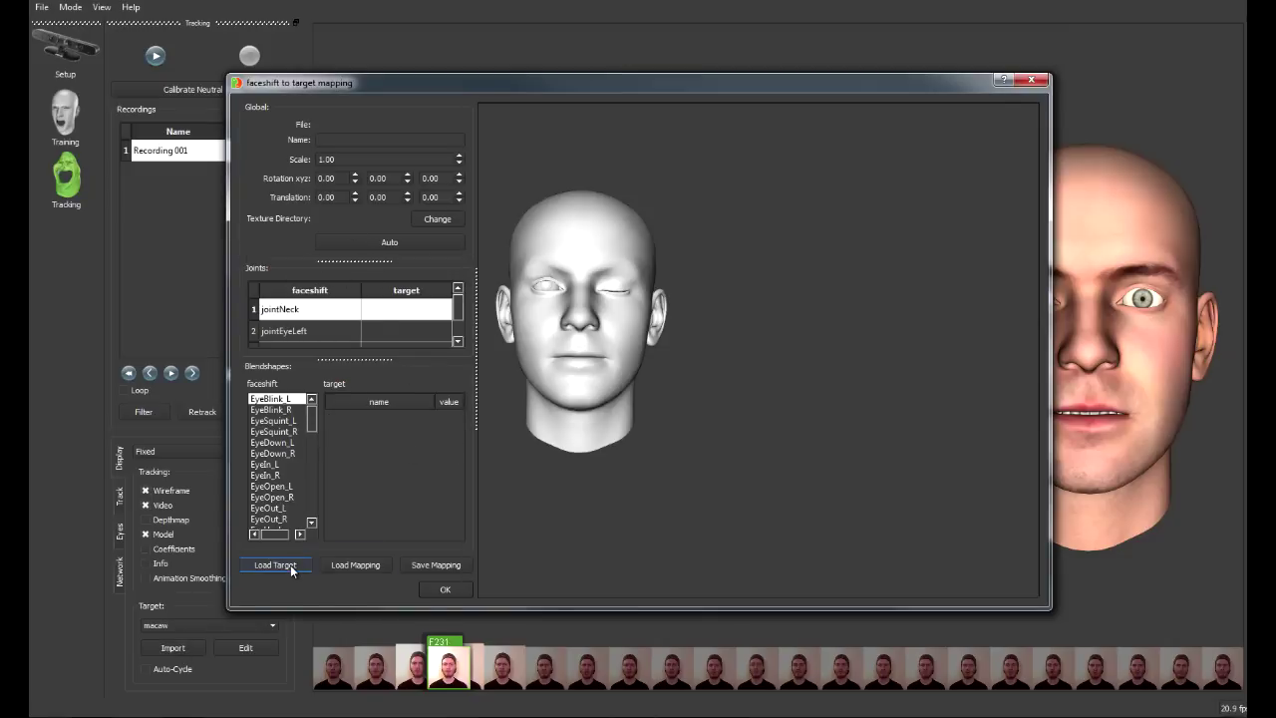
- Import Face.FBX from the Desktop as the new mapping target
{"action": "left_click", "coordinate": [1029, 81]}
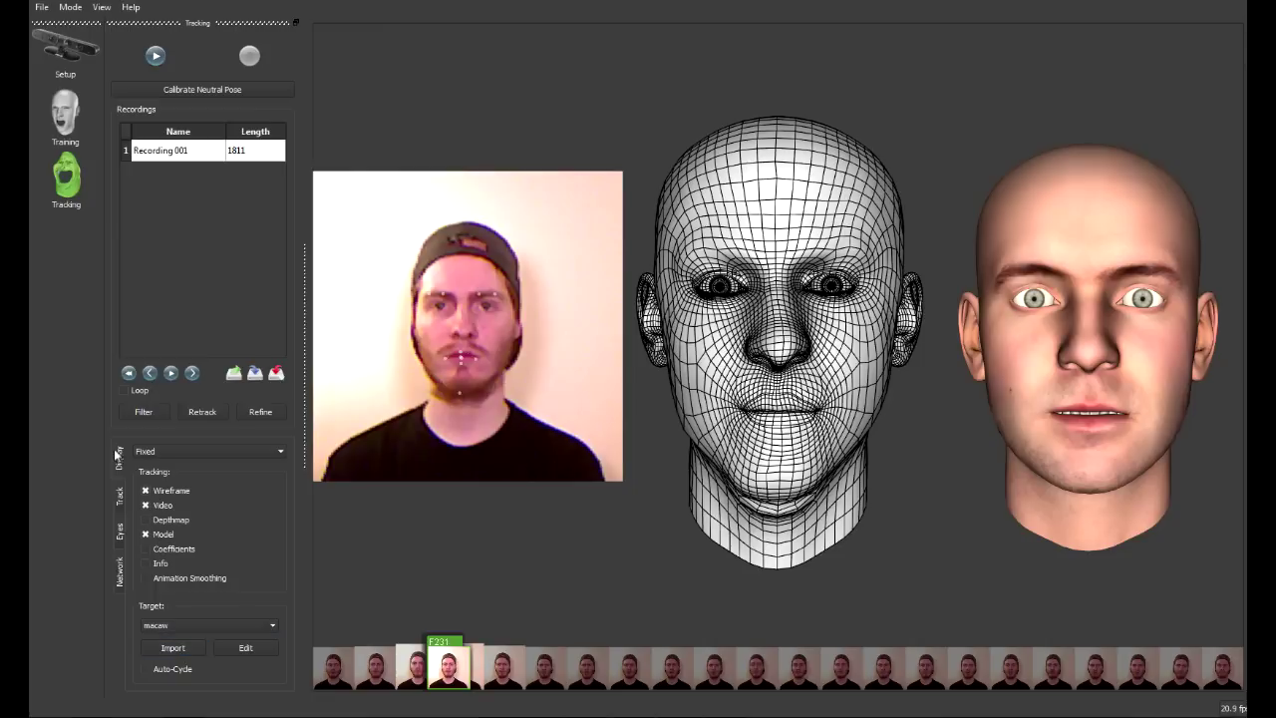
{"action": "left_click", "coordinate": [182, 651]}
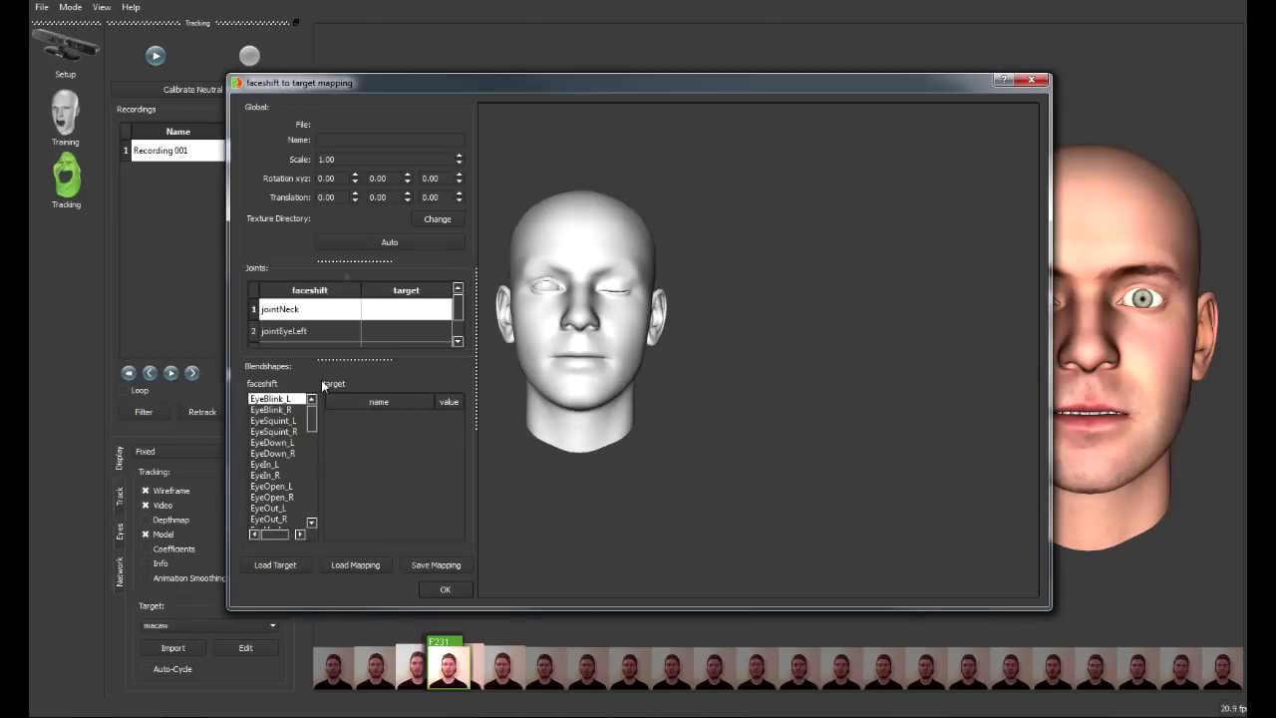
{"action": "left_click", "coordinate": [282, 566]}
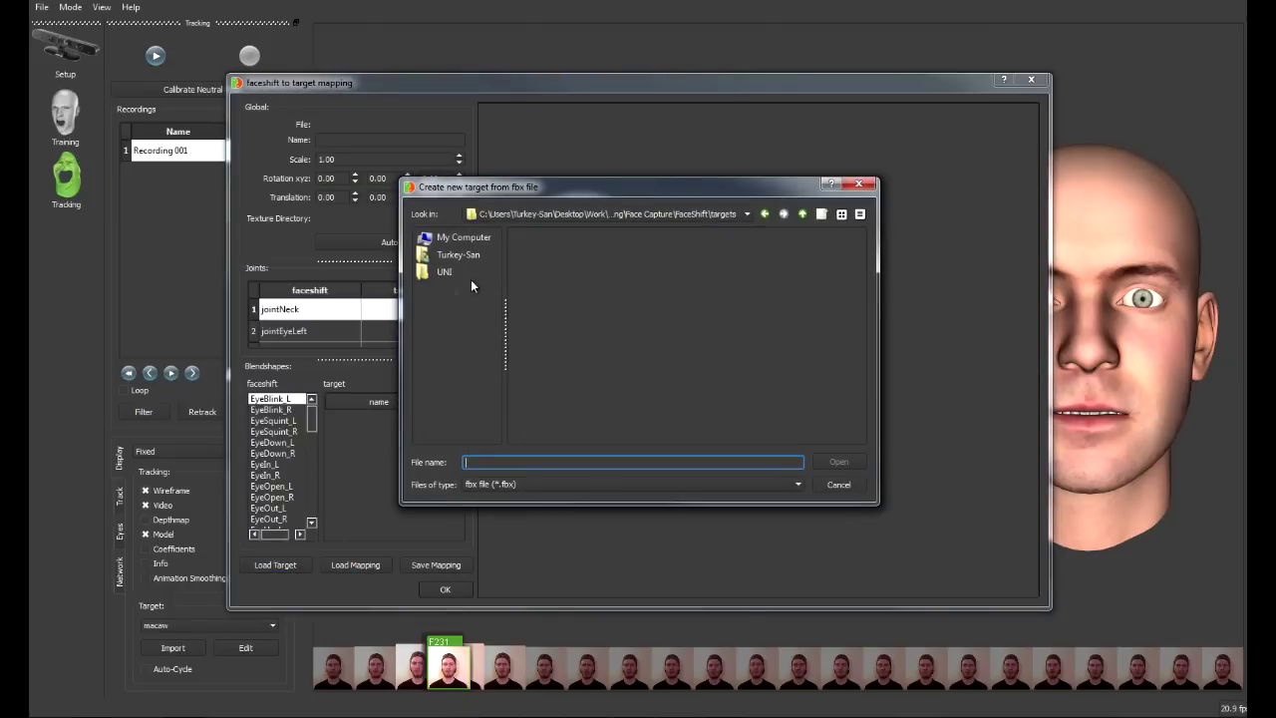
{"action": "left_click", "coordinate": [443, 256]}
{"action": "double_click", "coordinate": [545, 258]}
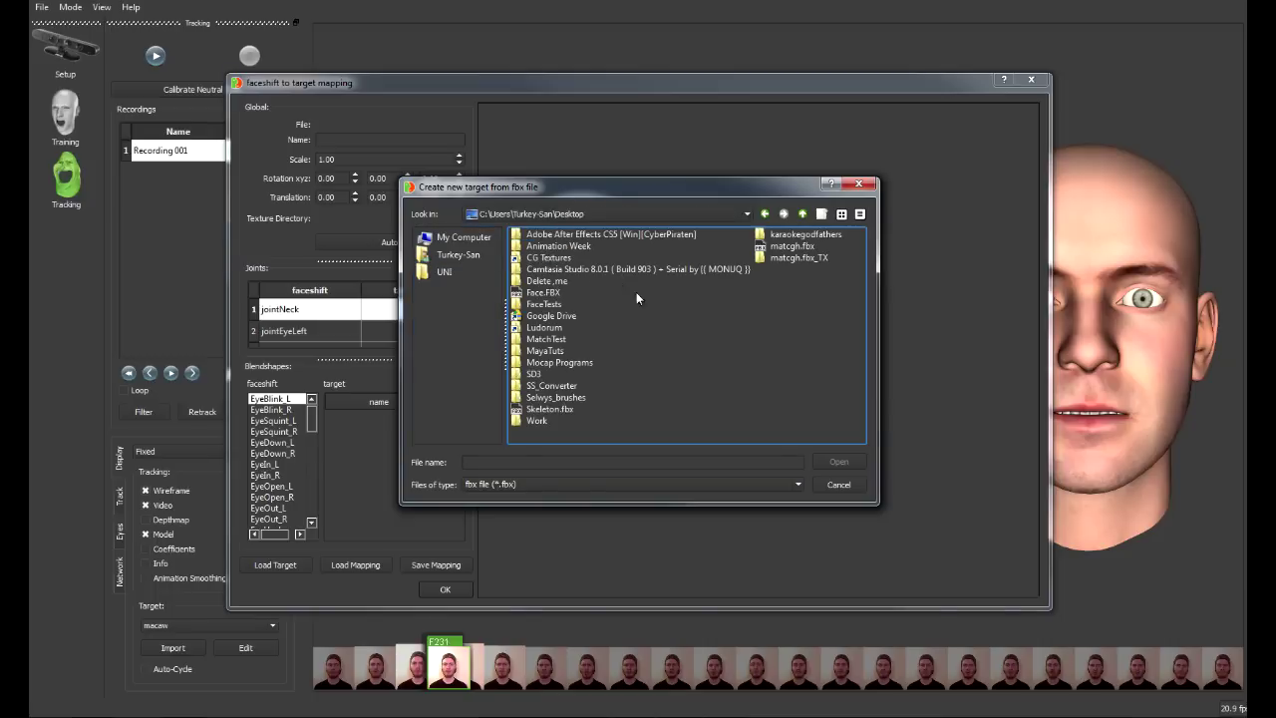
{"action": "left_click", "coordinate": [553, 291]}
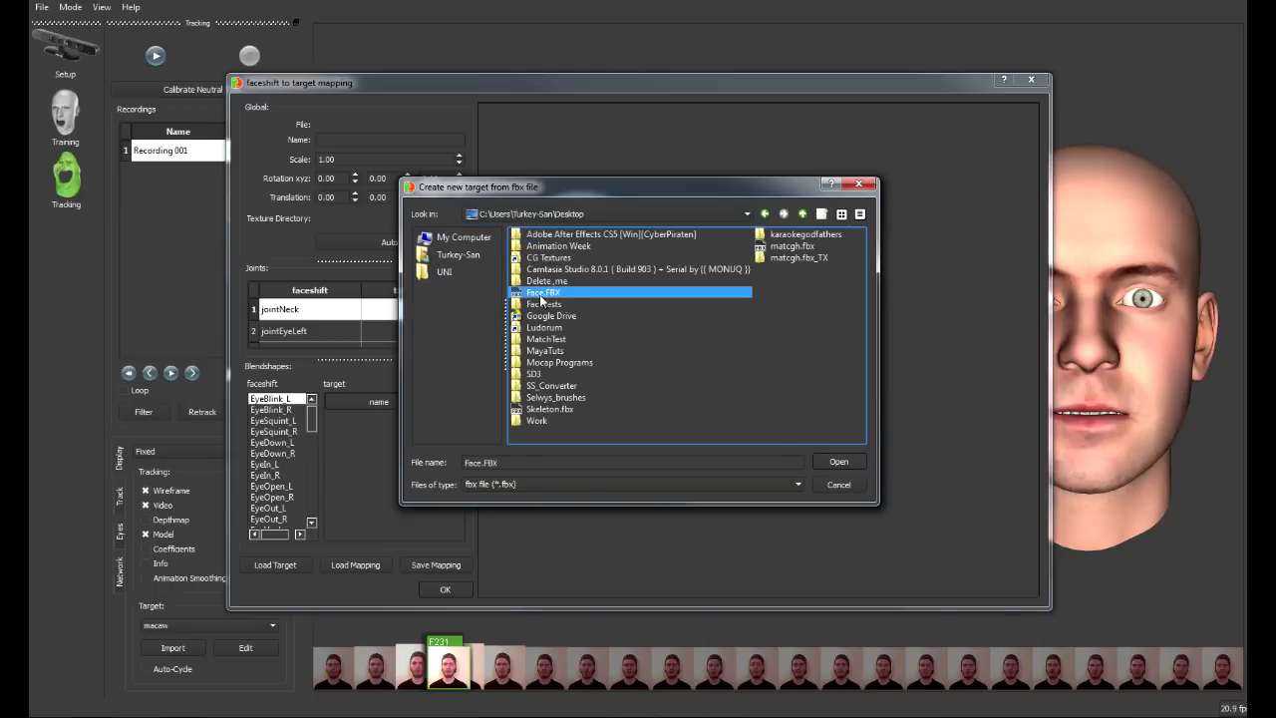
{"action": "double_click", "coordinate": [532, 290]}
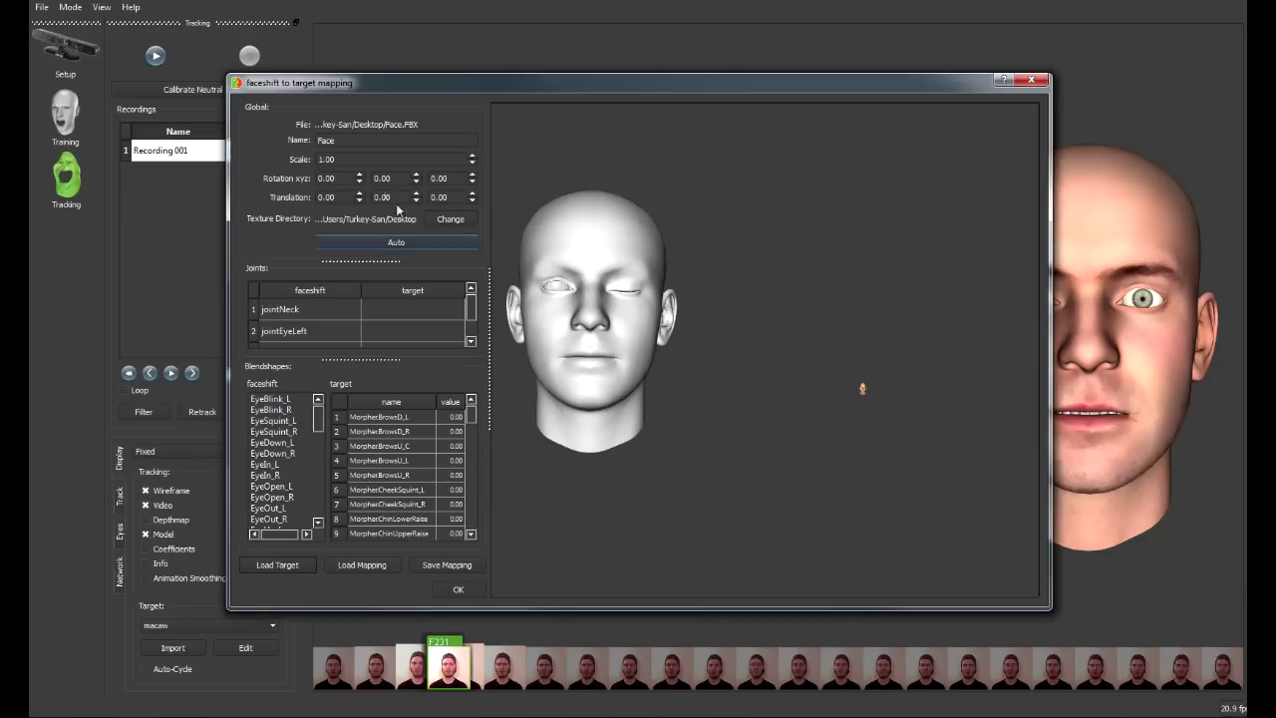
- Set the imported Face target's Scale to 20
{"action": "left_click_drag", "start_coordinate": [353, 159], "coordinate": [255, 158]}
{"action": "type", "text": "20"}
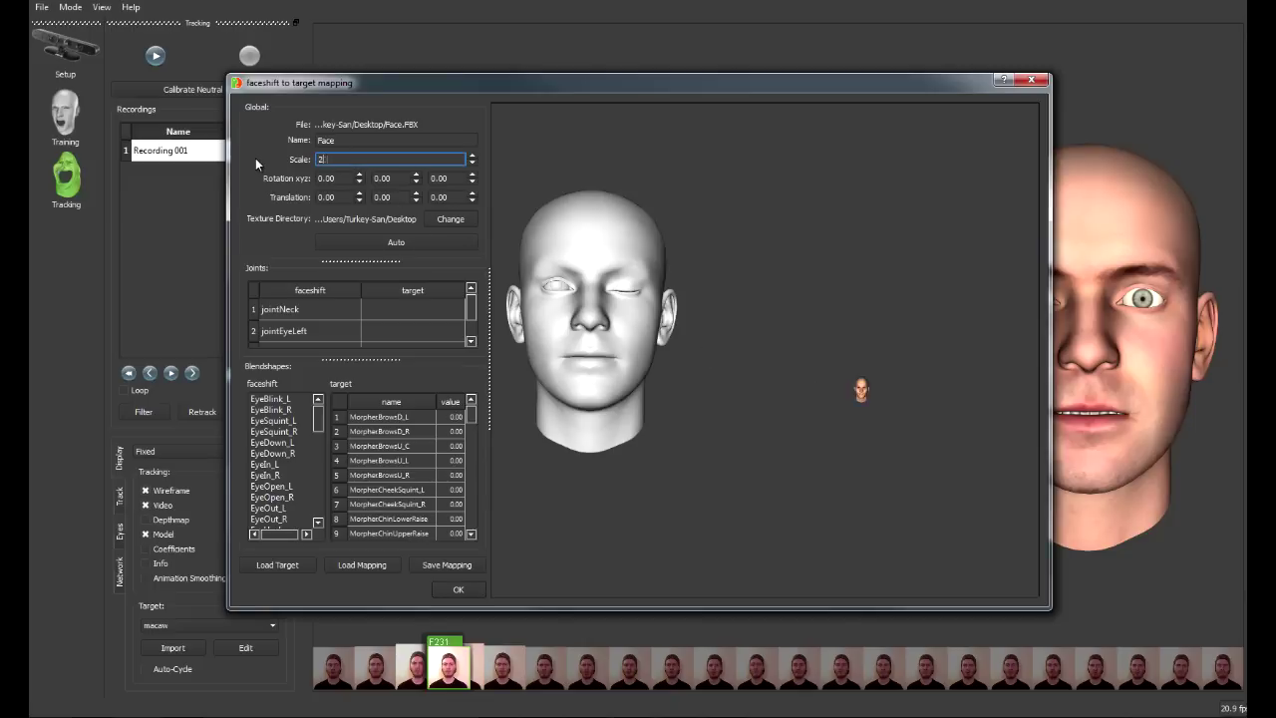
{"action": "key", "text": "Return"}
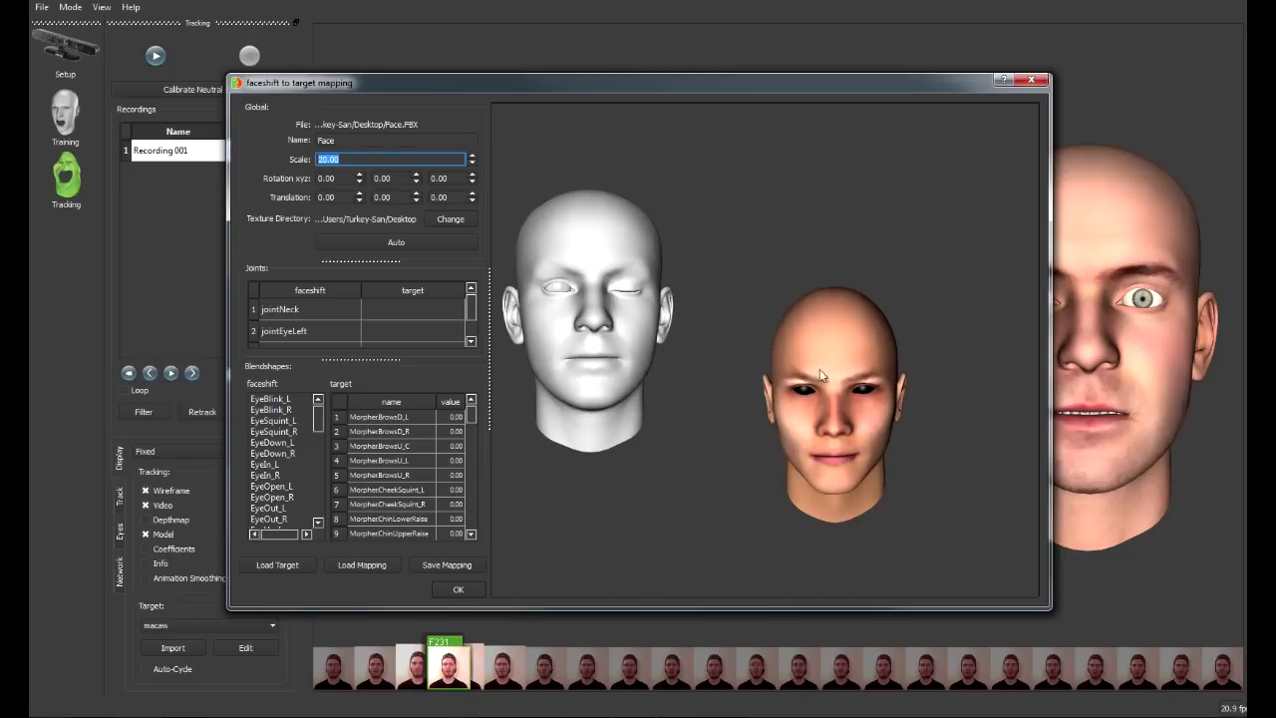
- Map the jointEyeLeft joint to the target's jointEyeLeft
{"action": "left_click", "coordinate": [413, 309]}
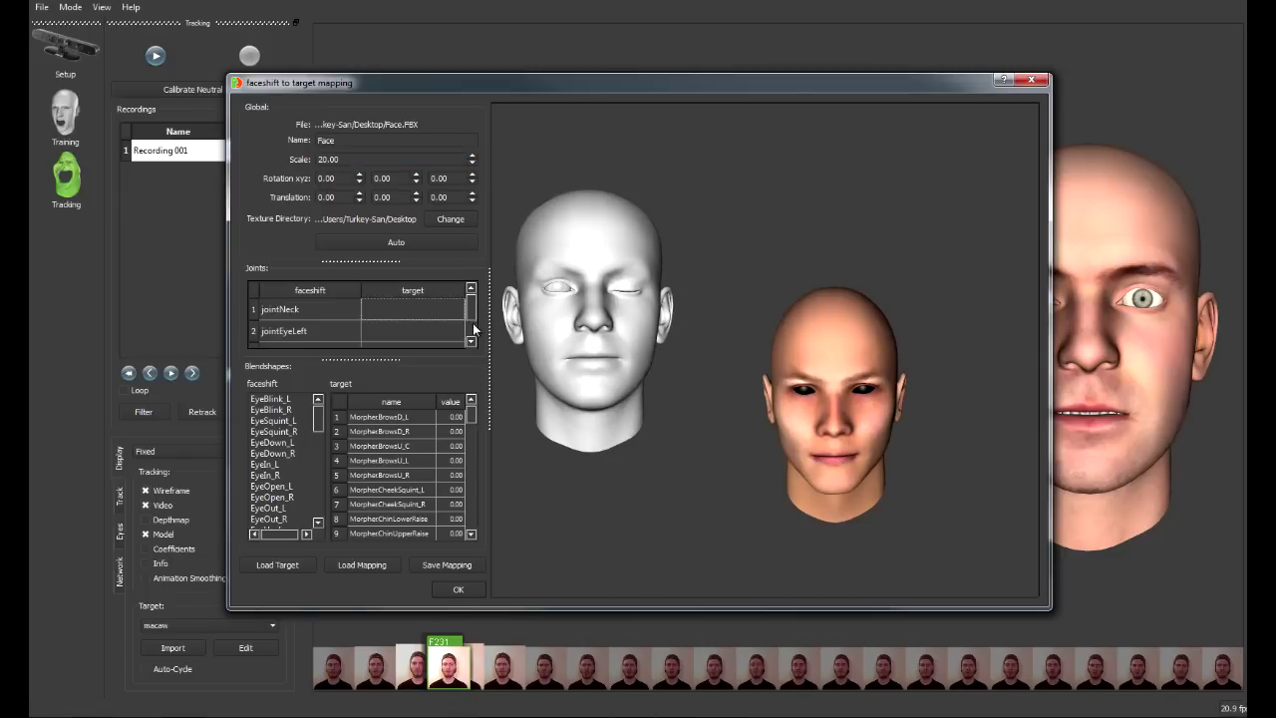
{"action": "scroll", "coordinate": [410, 319], "scroll_direction": "down", "scroll_amount": 1}
{"action": "scroll", "coordinate": [410, 319], "scroll_direction": "up", "scroll_amount": 1}
{"action": "double_click", "coordinate": [445, 312]}
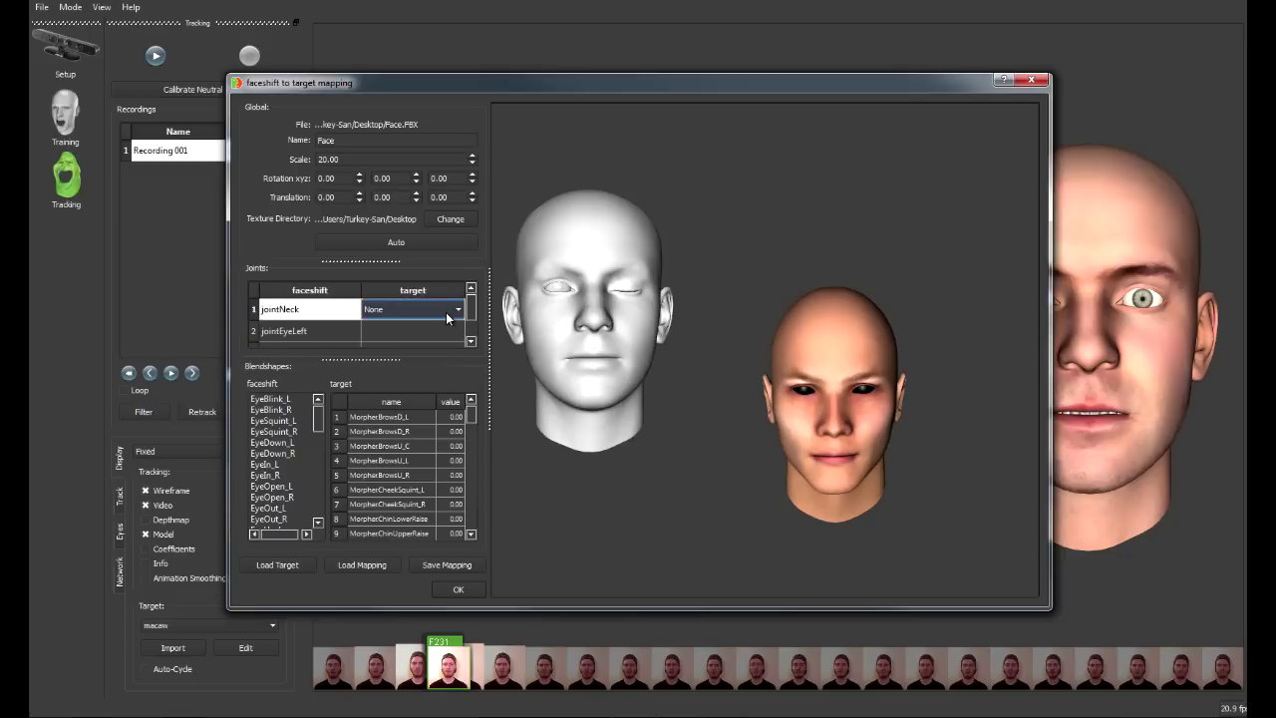
{"action": "left_click", "coordinate": [460, 312]}
{"action": "left_click", "coordinate": [460, 313]}
{"action": "double_click", "coordinate": [423, 330]}
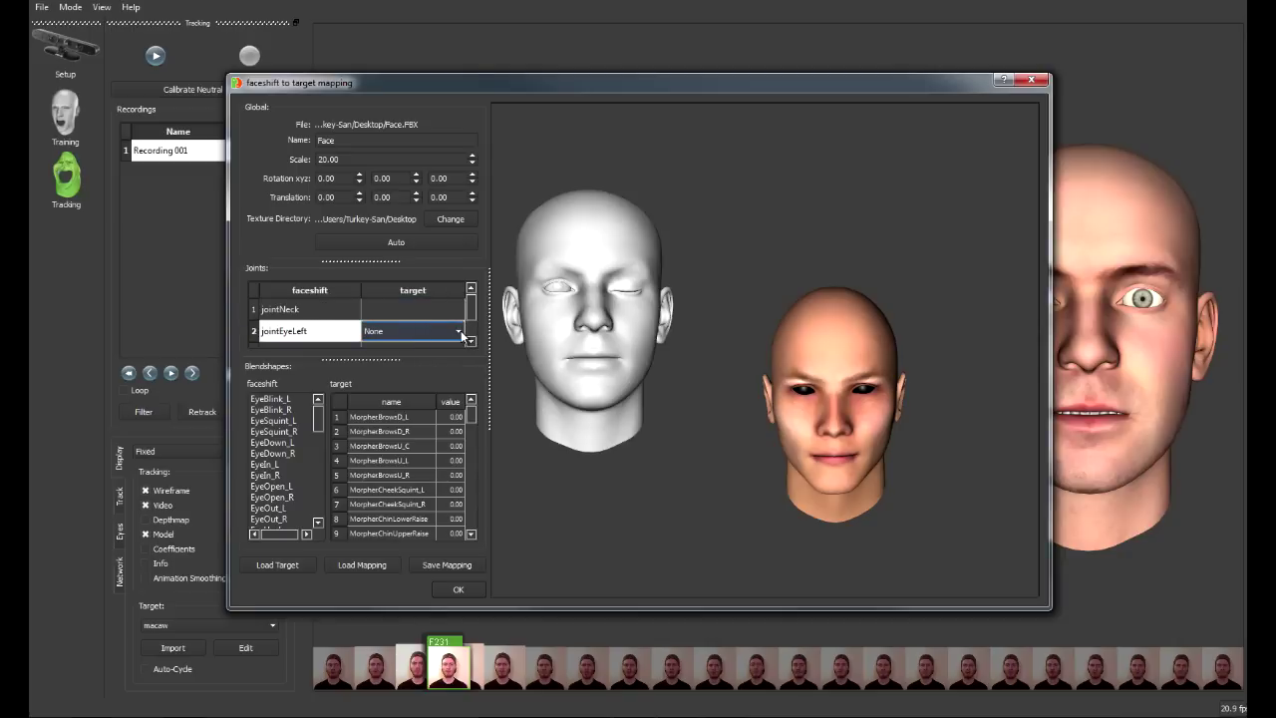
{"action": "left_click", "coordinate": [459, 332]}
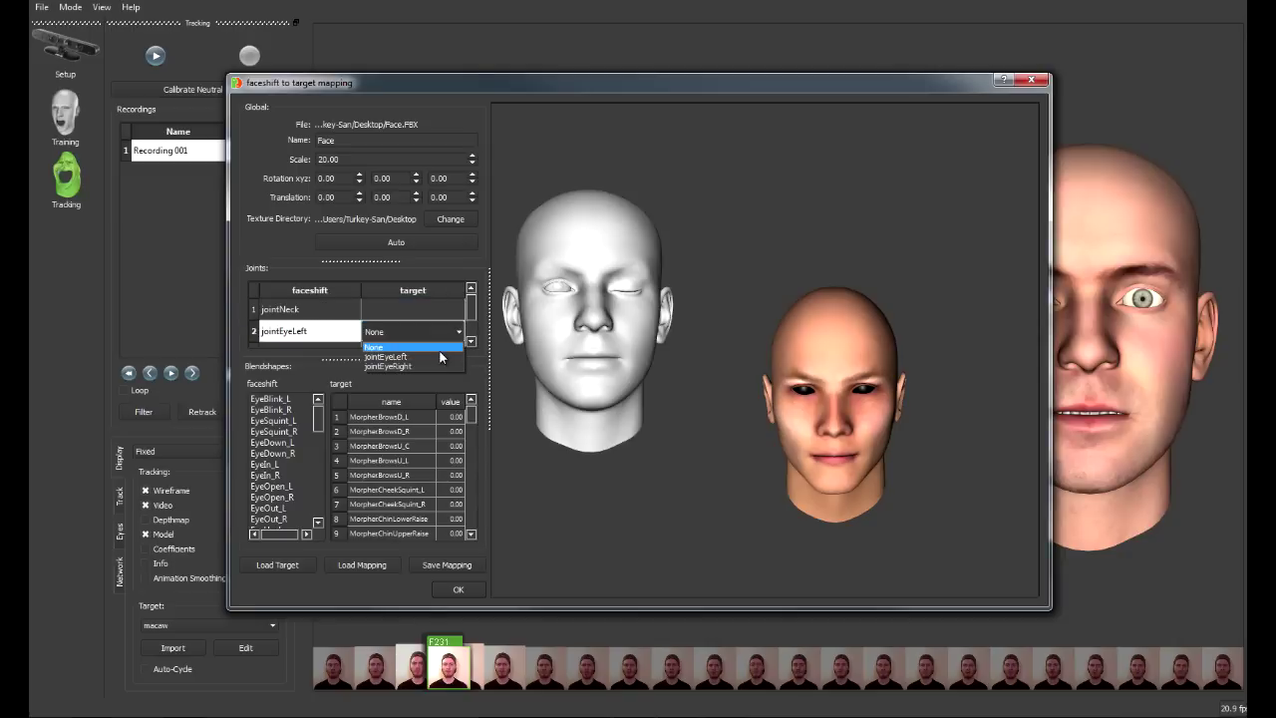
{"action": "left_click", "coordinate": [459, 333]}
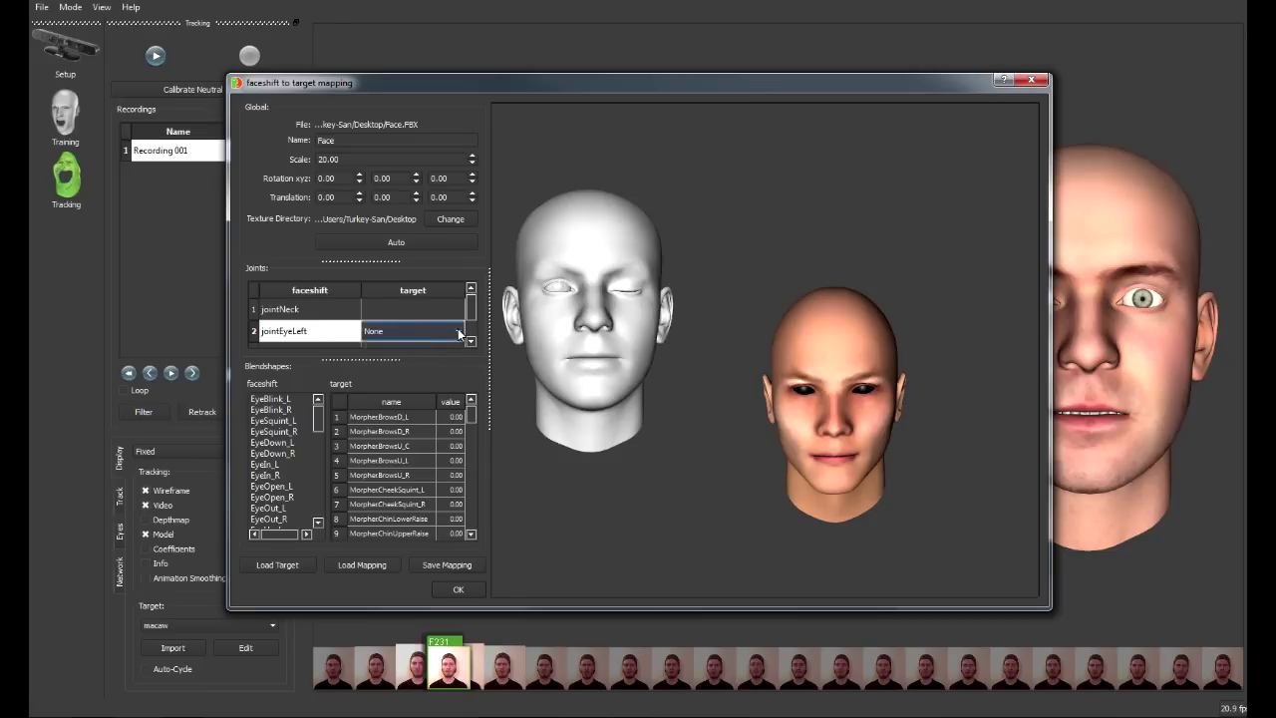
{"action": "left_click", "coordinate": [459, 332]}
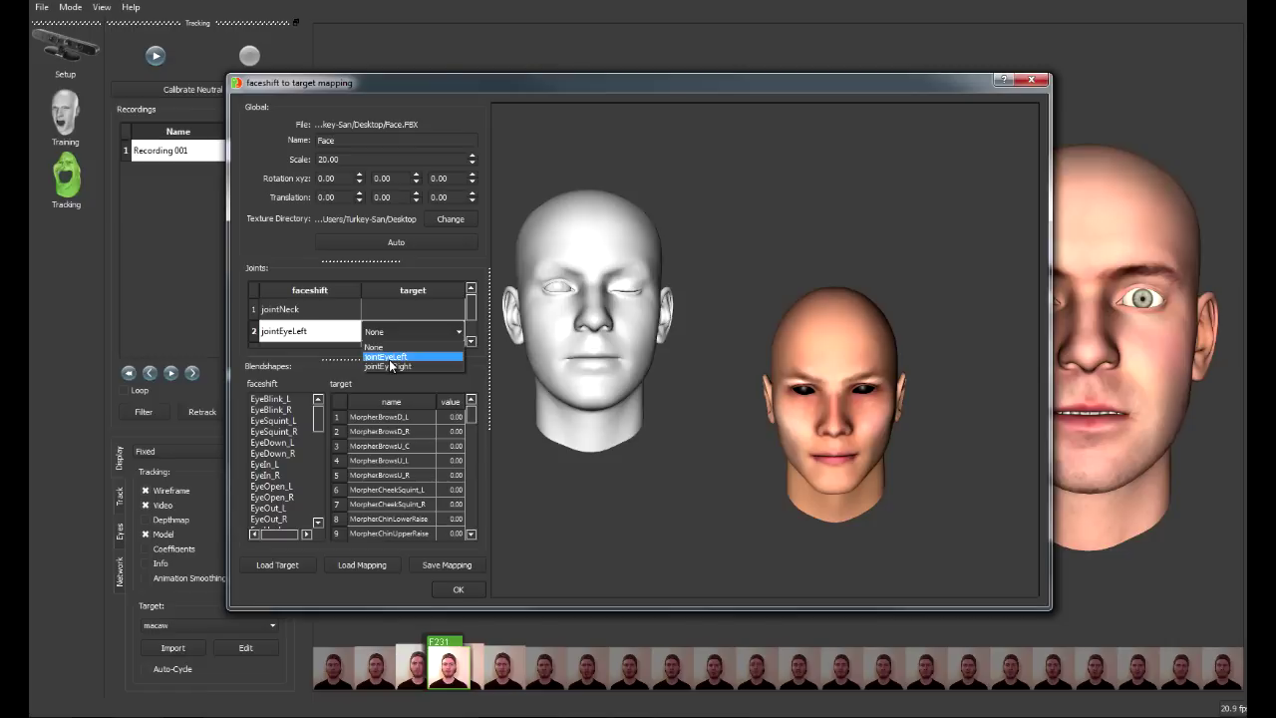
{"action": "left_click", "coordinate": [390, 357]}
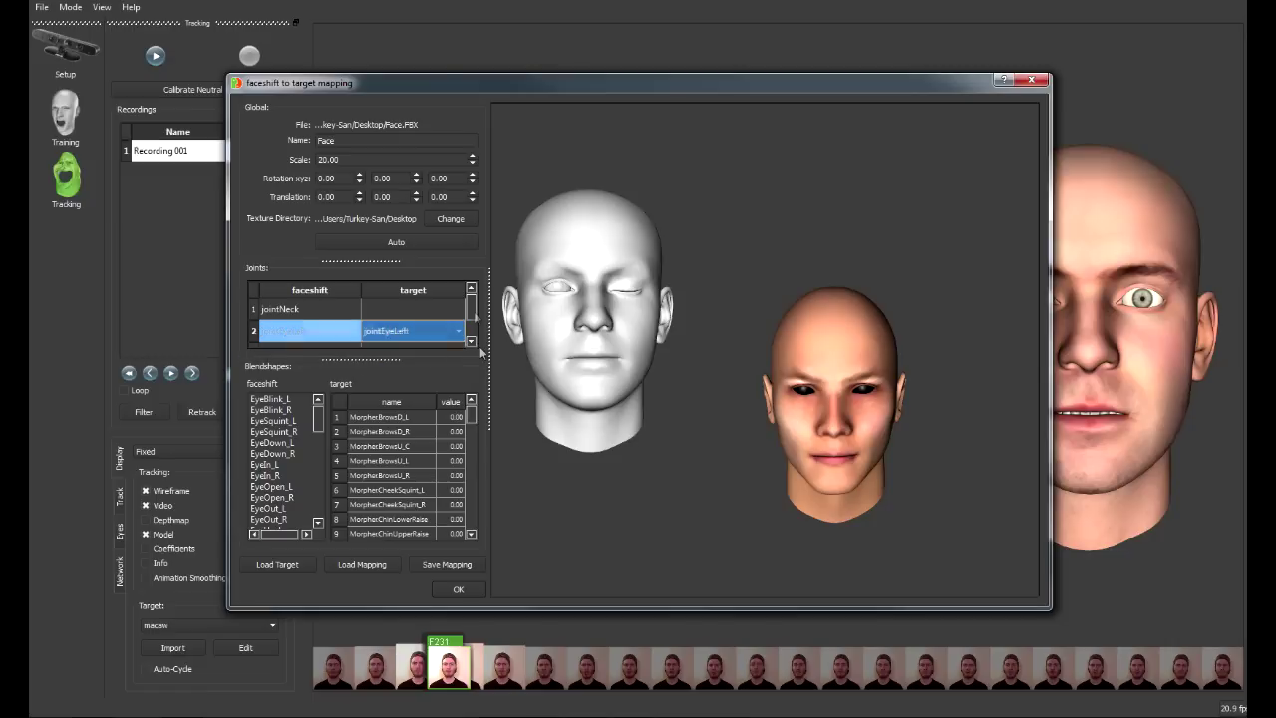
- Map jointEyeRight to the target's jointEyeRight and leave jointNeck at None
{"action": "scroll", "coordinate": [464, 335], "scroll_direction": "down", "scroll_amount": 1}
{"action": "left_click", "coordinate": [462, 335]}
{"action": "left_click", "coordinate": [463, 335]}
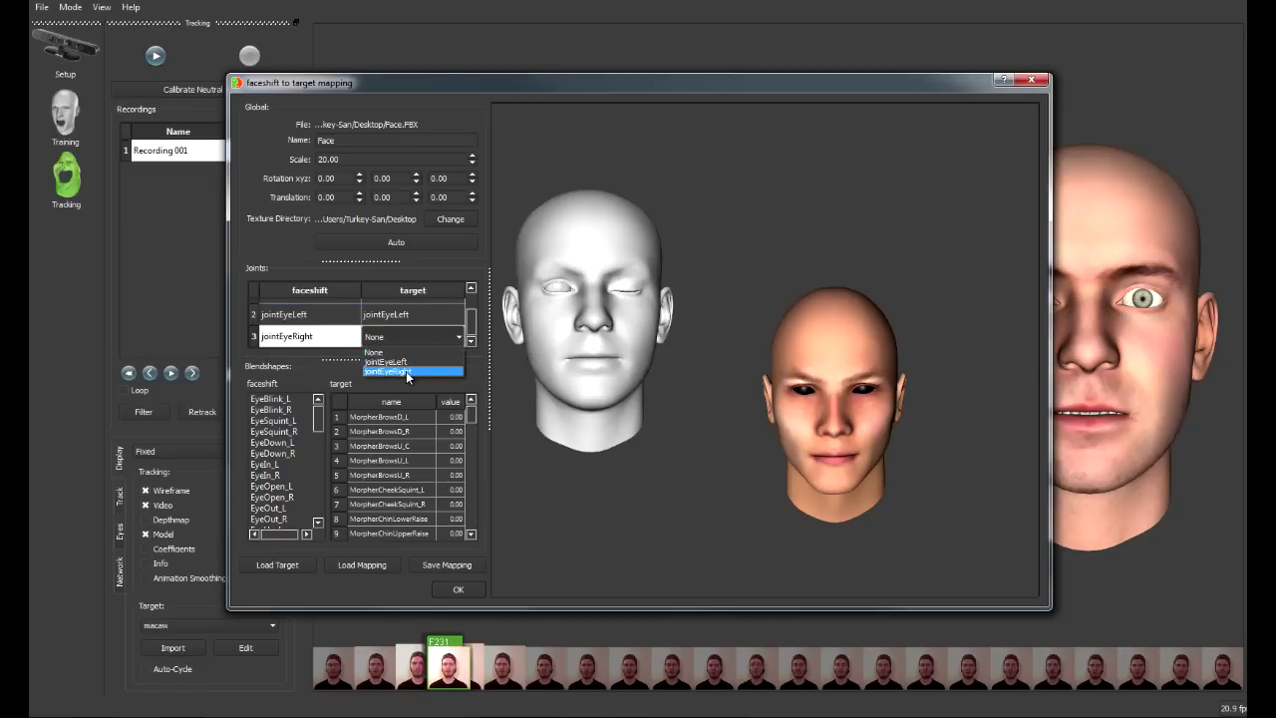
{"action": "left_click", "coordinate": [408, 375]}
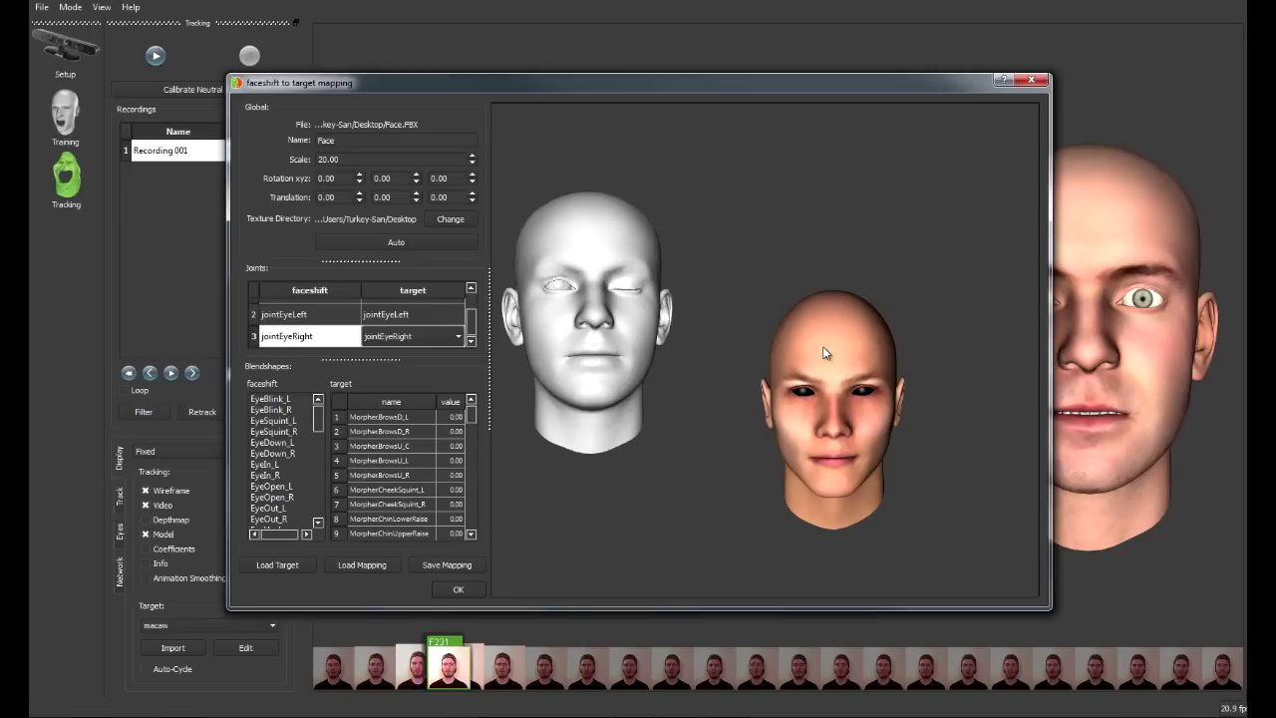
{"action": "left_click_drag", "start_coordinate": [470, 324], "coordinate": [475, 301]}
{"action": "left_click", "coordinate": [458, 312]}
{"action": "left_click", "coordinate": [458, 311]}
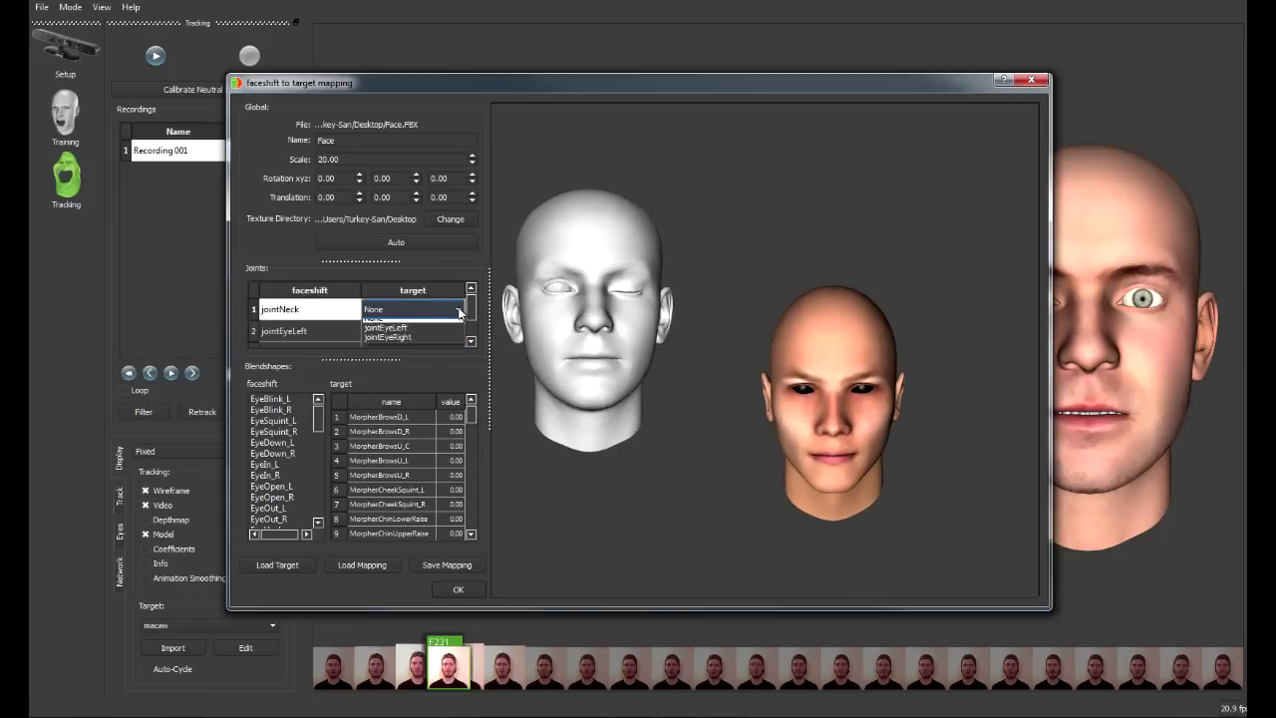
{"action": "left_click", "coordinate": [409, 321]}
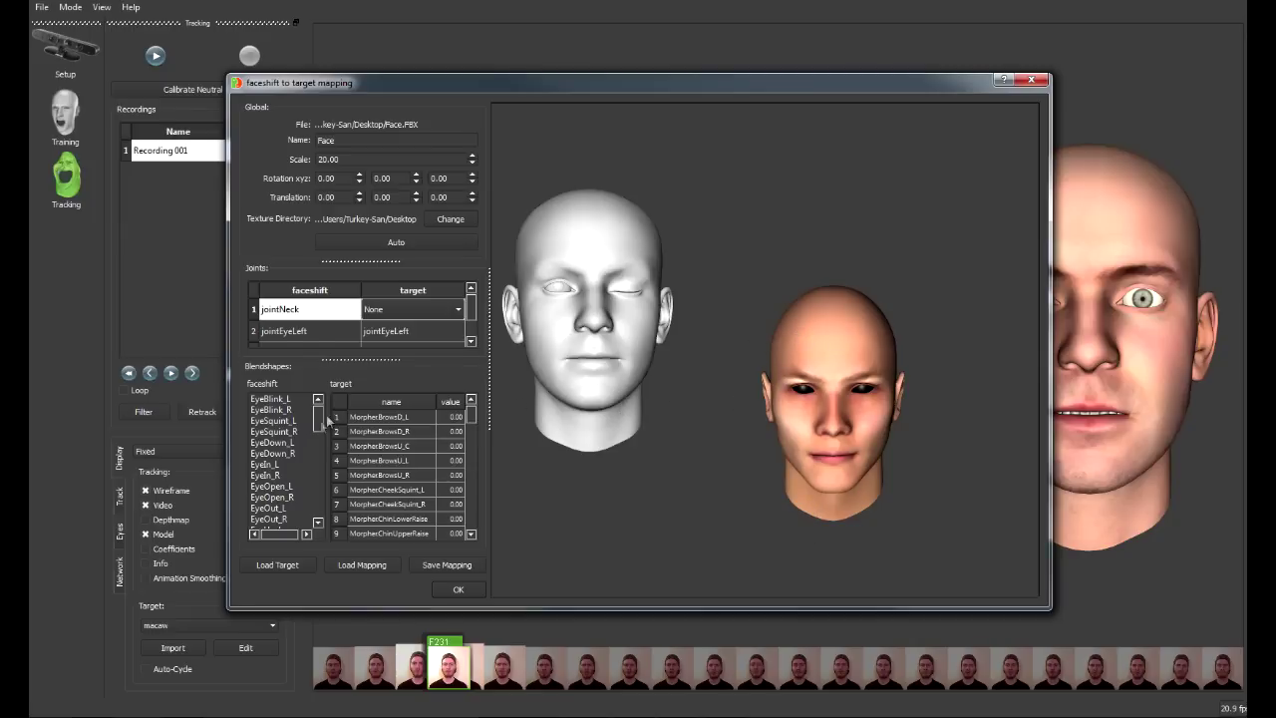
{"action": "left_click", "coordinate": [304, 403]}
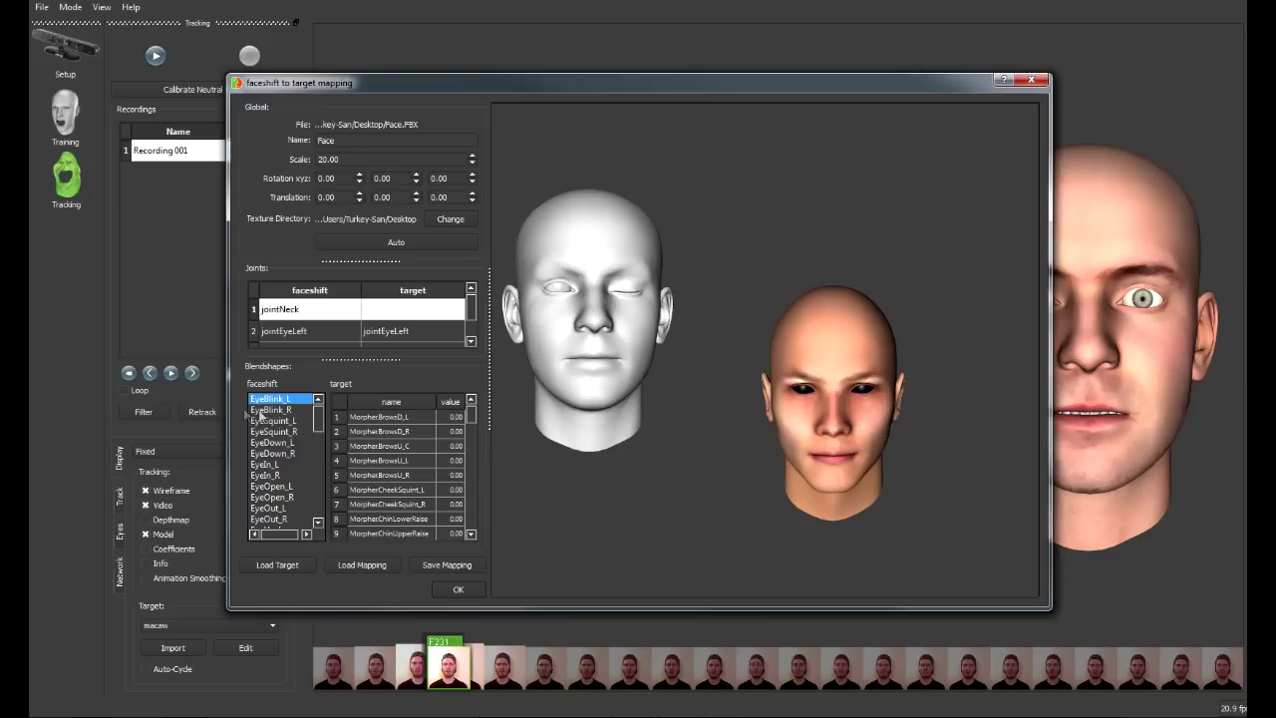
{"action": "left_click", "coordinate": [278, 409]}
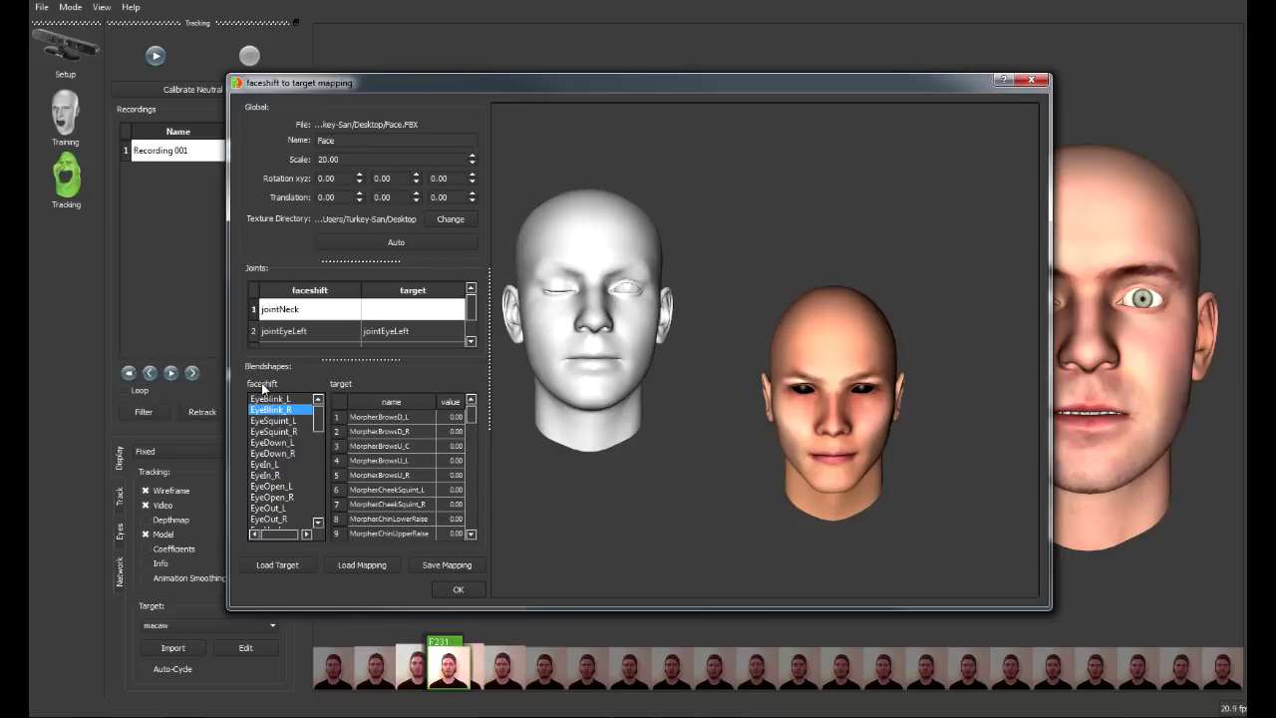
{"action": "left_click", "coordinate": [261, 420]}
{"action": "left_click", "coordinate": [266, 442]}
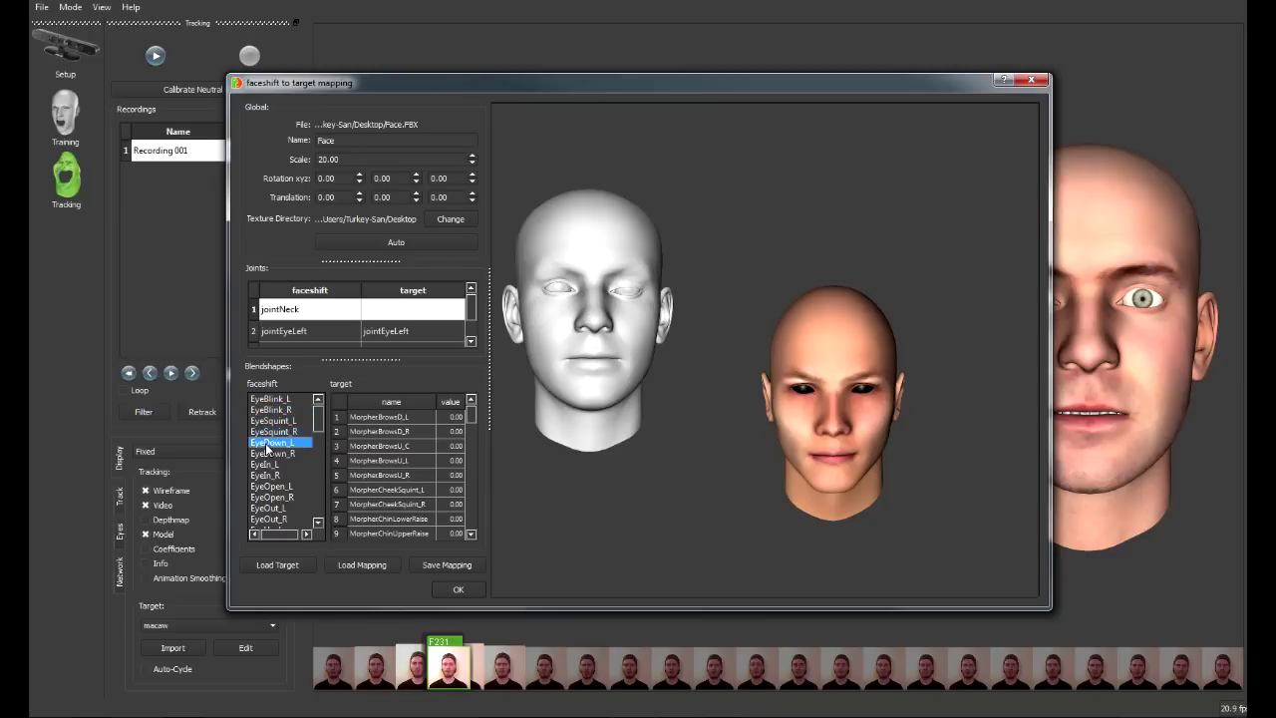
{"action": "left_click", "coordinate": [270, 465]}
{"action": "left_click", "coordinate": [270, 475]}
{"action": "left_click", "coordinate": [271, 486]}
{"action": "left_click", "coordinate": [272, 496]}
{"action": "left_click", "coordinate": [273, 508]}
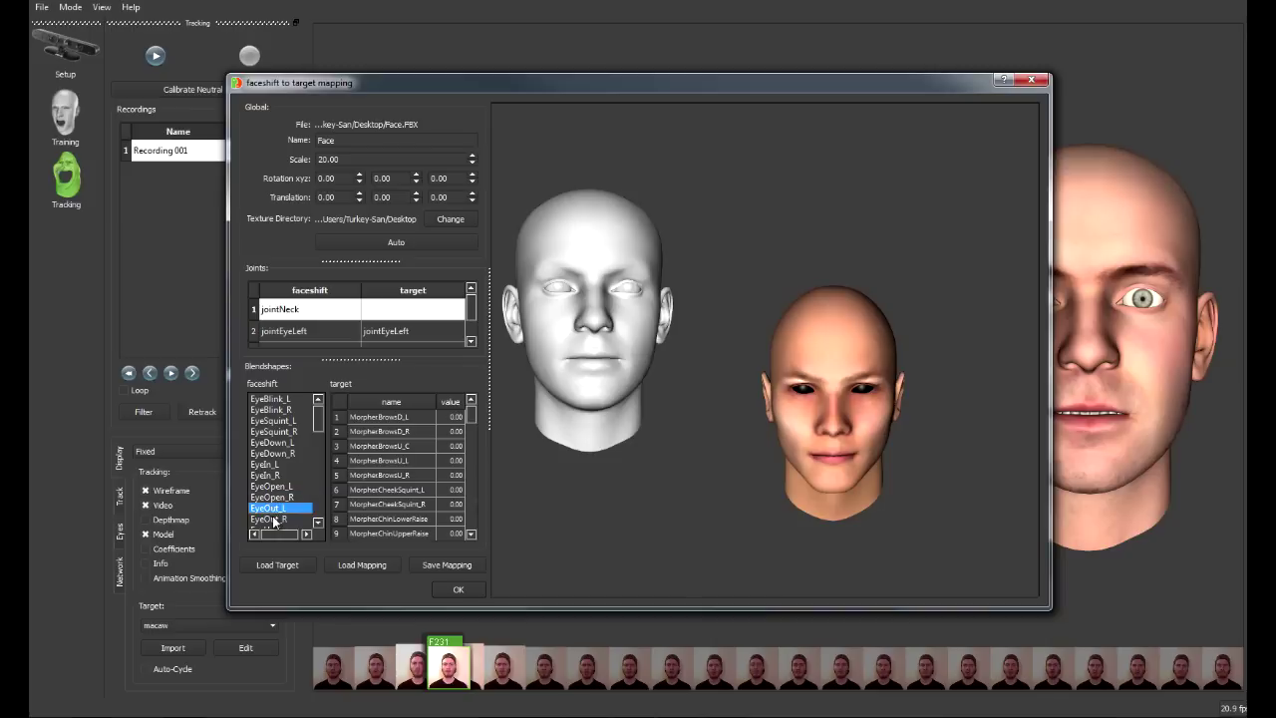
{"action": "left_click", "coordinate": [274, 518]}
{"action": "scroll", "coordinate": [274, 527], "scroll_direction": "down", "scroll_amount": 6}
{"action": "left_click", "coordinate": [275, 452]}
{"action": "left_click", "coordinate": [276, 486]}
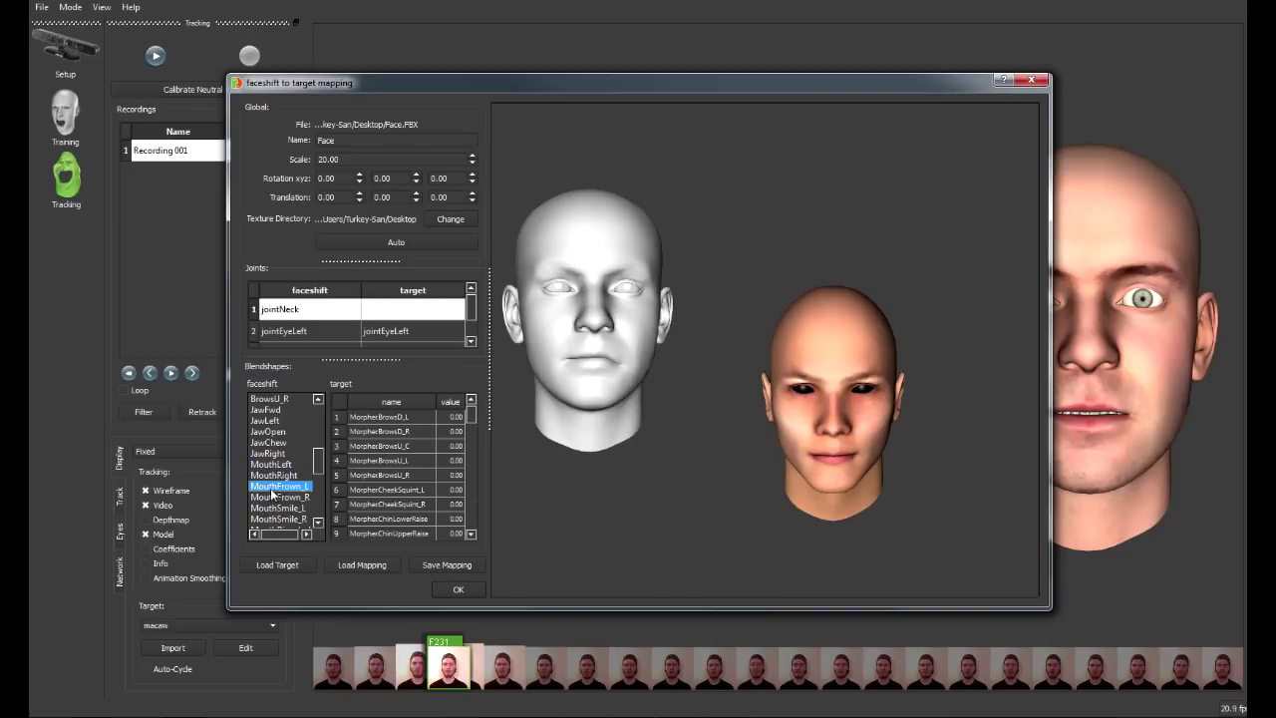
{"action": "left_click", "coordinate": [278, 508]}
{"action": "left_click", "coordinate": [279, 519]}
{"action": "left_click", "coordinate": [282, 529]}
{"action": "left_click", "coordinate": [280, 490]}
{"action": "scroll", "coordinate": [281, 500], "scroll_direction": "down", "scroll_amount": 2}
{"action": "left_click", "coordinate": [278, 496]}
{"action": "left_click", "coordinate": [277, 507]}
{"action": "left_click", "coordinate": [277, 518]}
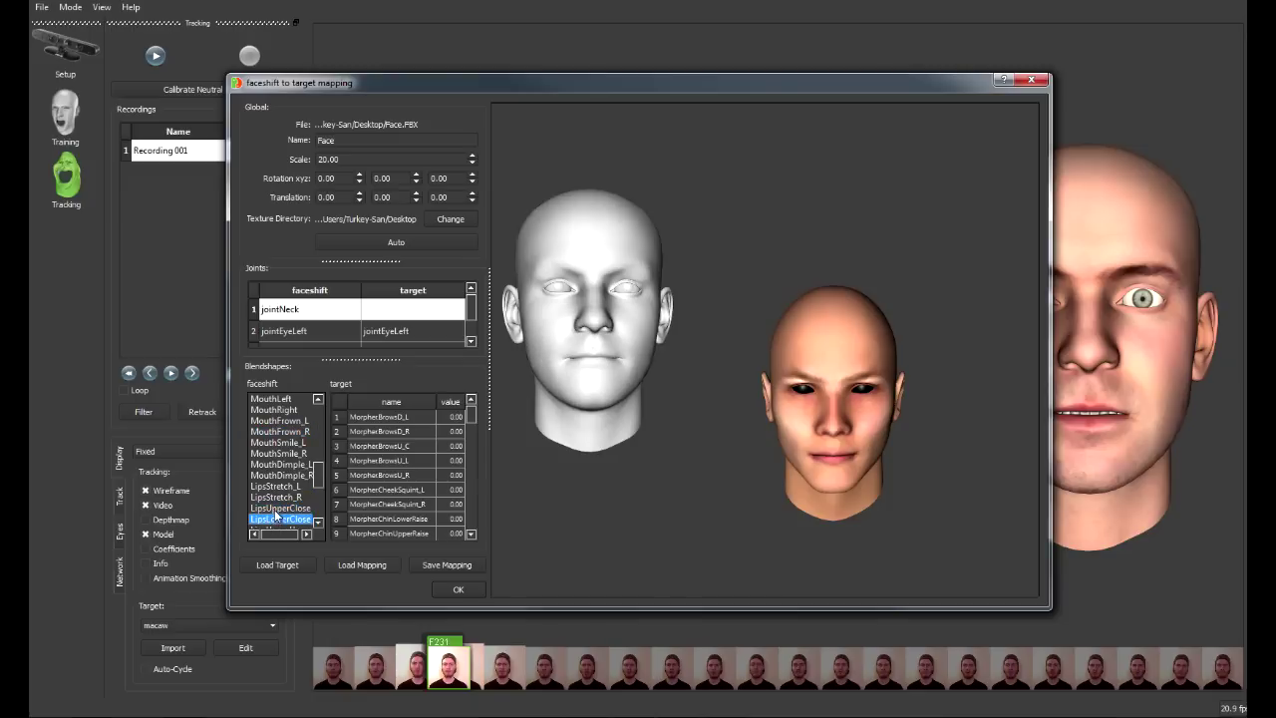
{"action": "scroll", "coordinate": [278, 513], "scroll_direction": "down", "scroll_amount": 1}
{"action": "left_click", "coordinate": [279, 518]}
{"action": "scroll", "coordinate": [281, 489], "scroll_direction": "up", "scroll_amount": 9}
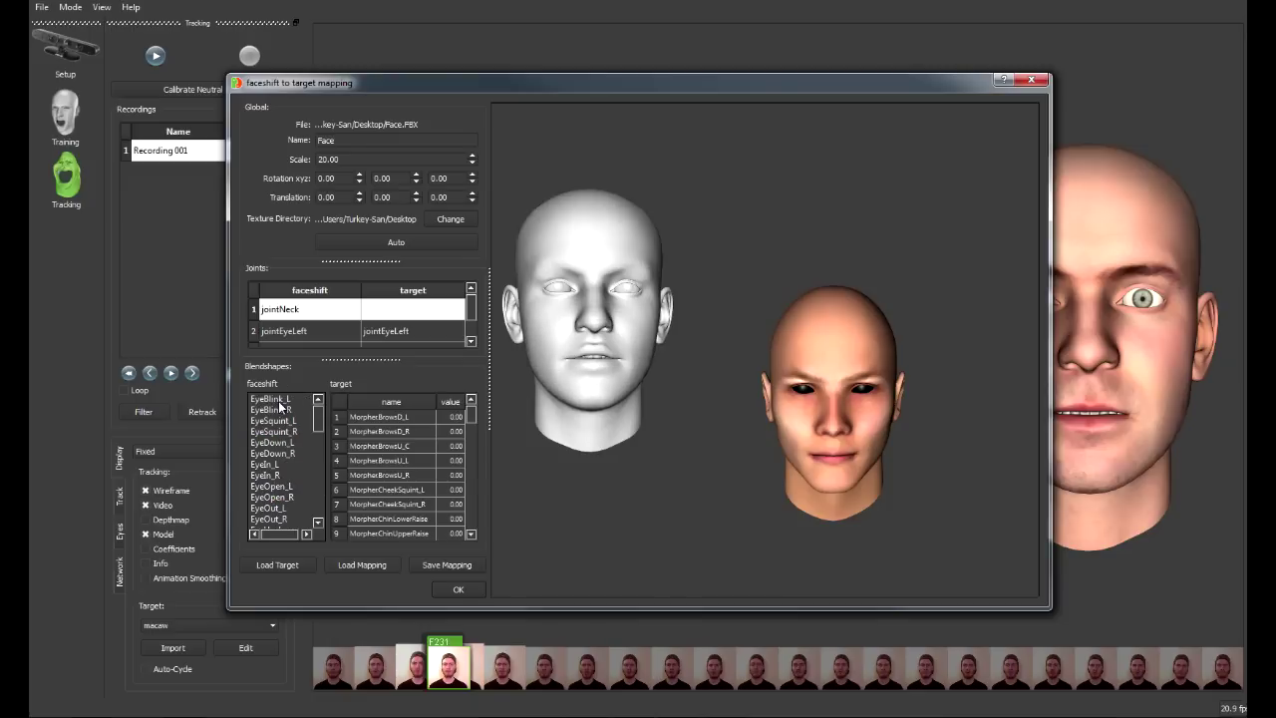
- Move and enlarge the mapping window, widen its tables, and preview EyeBlink_L
{"action": "left_click_drag", "start_coordinate": [361, 89], "coordinate": [233, 21]}
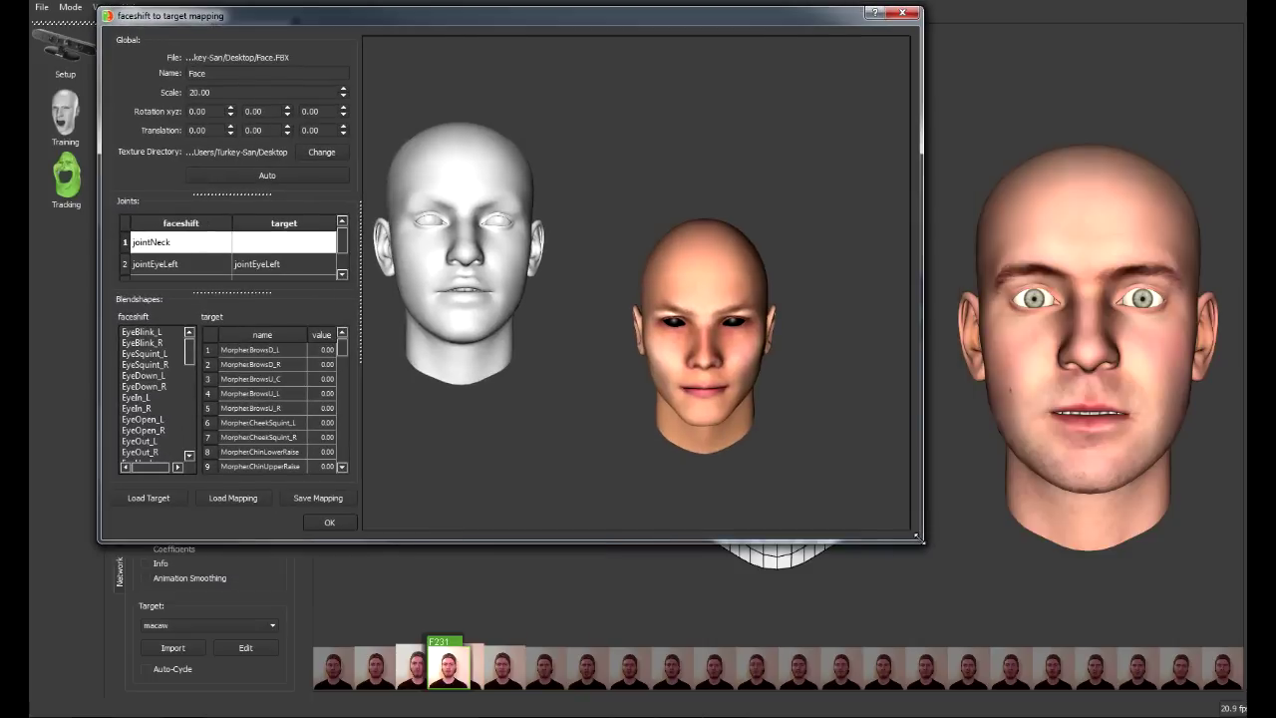
{"action": "left_click_drag", "start_coordinate": [1008, 591], "coordinate": [1193, 660]}
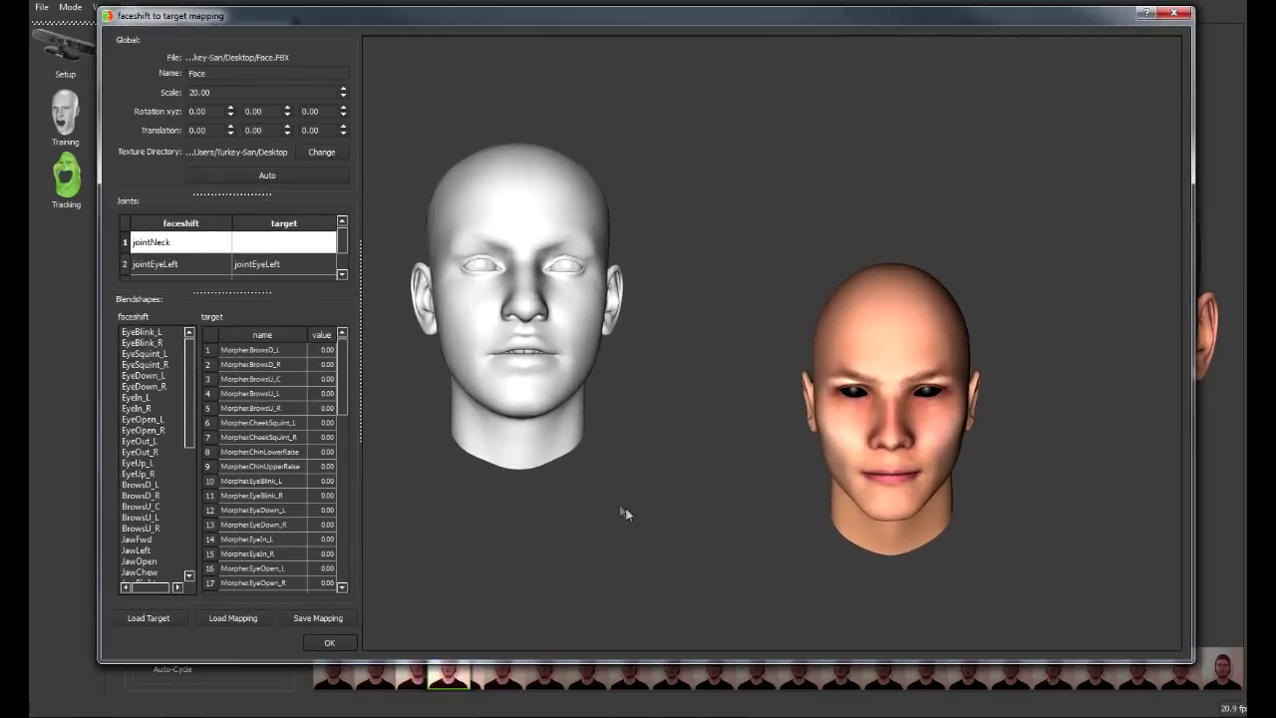
{"action": "left_click_drag", "start_coordinate": [360, 352], "coordinate": [477, 347]}
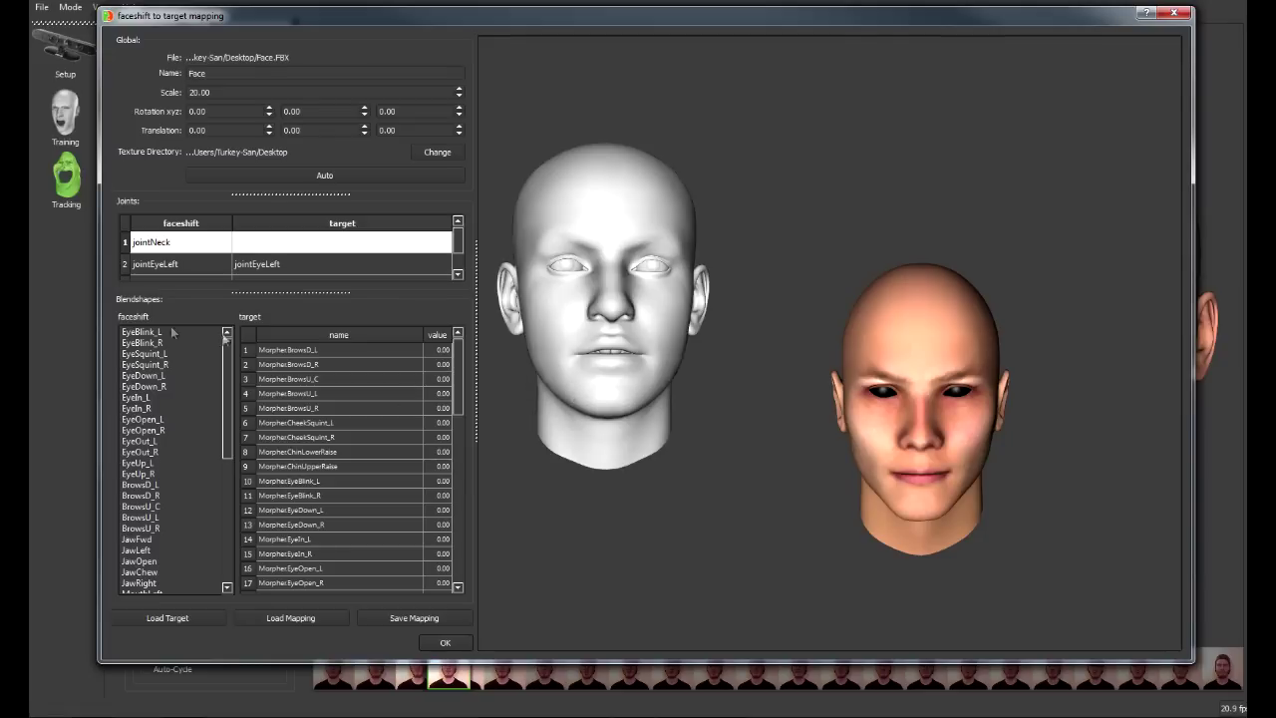
{"action": "left_click", "coordinate": [140, 332]}
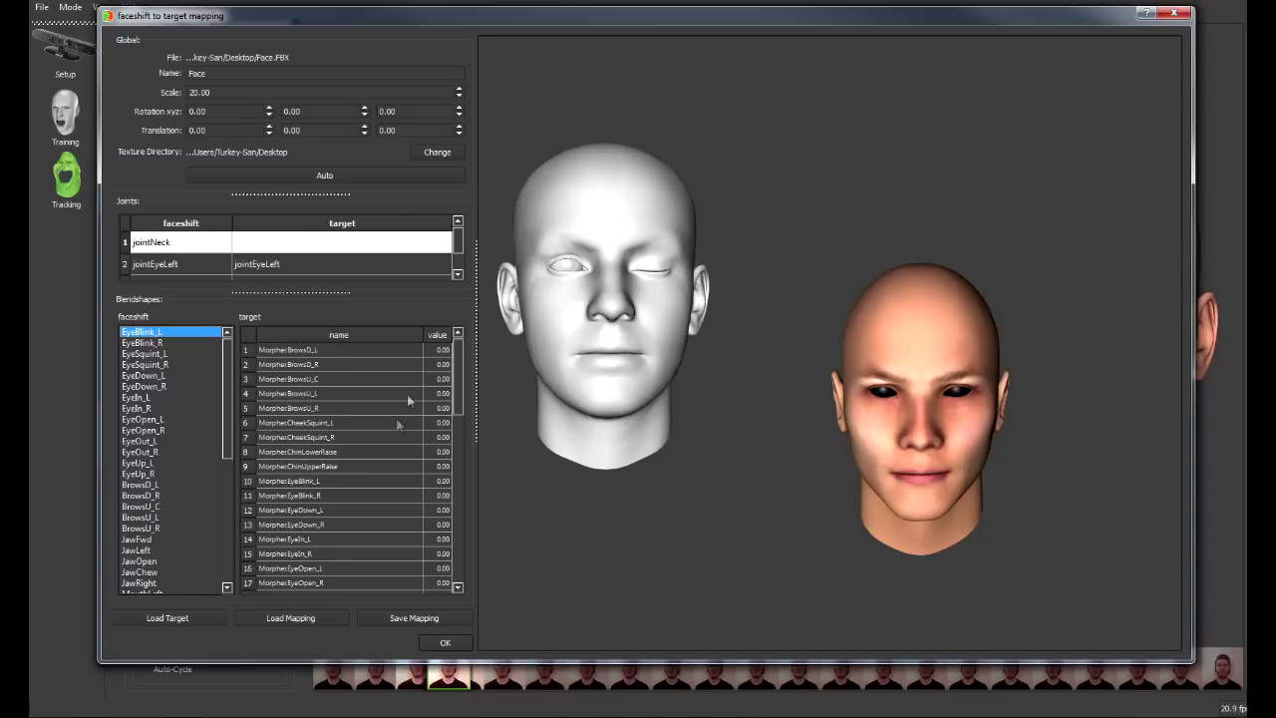
{"action": "left_click_drag", "start_coordinate": [457, 349], "coordinate": [457, 350]}
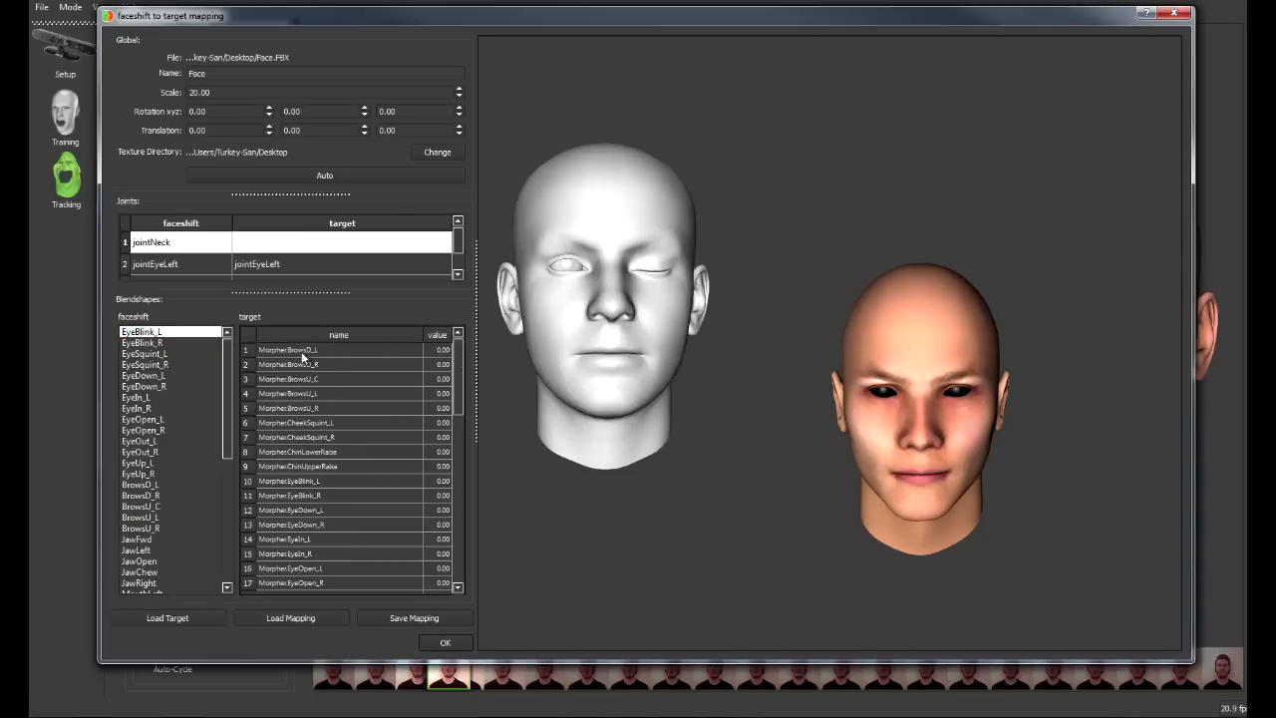
- Set MorpherEyeBlink_L (row 10) to weight 1.00 for EyeBlink_L, then select EyeBlink_R
{"action": "scroll", "coordinate": [309, 482], "scroll_direction": "down", "scroll_amount": 1}
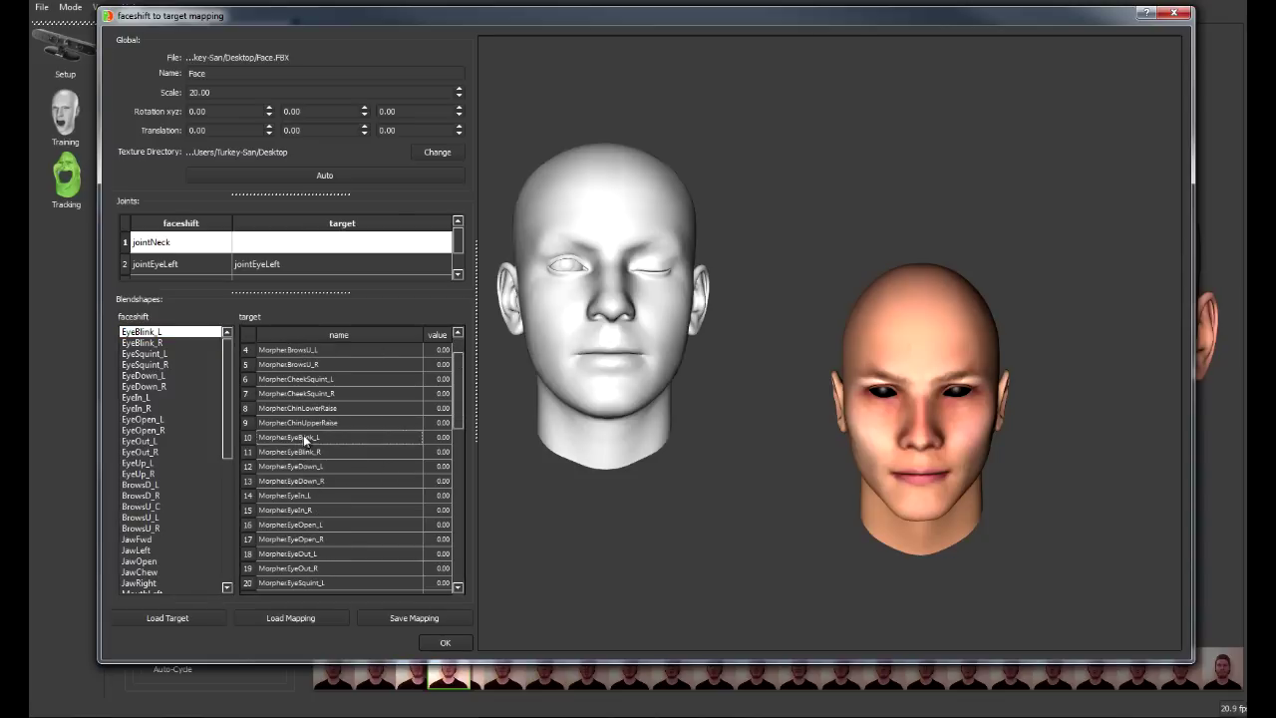
{"action": "double_click", "coordinate": [436, 438]}
{"action": "type", "text": "1"}
{"action": "key", "text": "Return"}
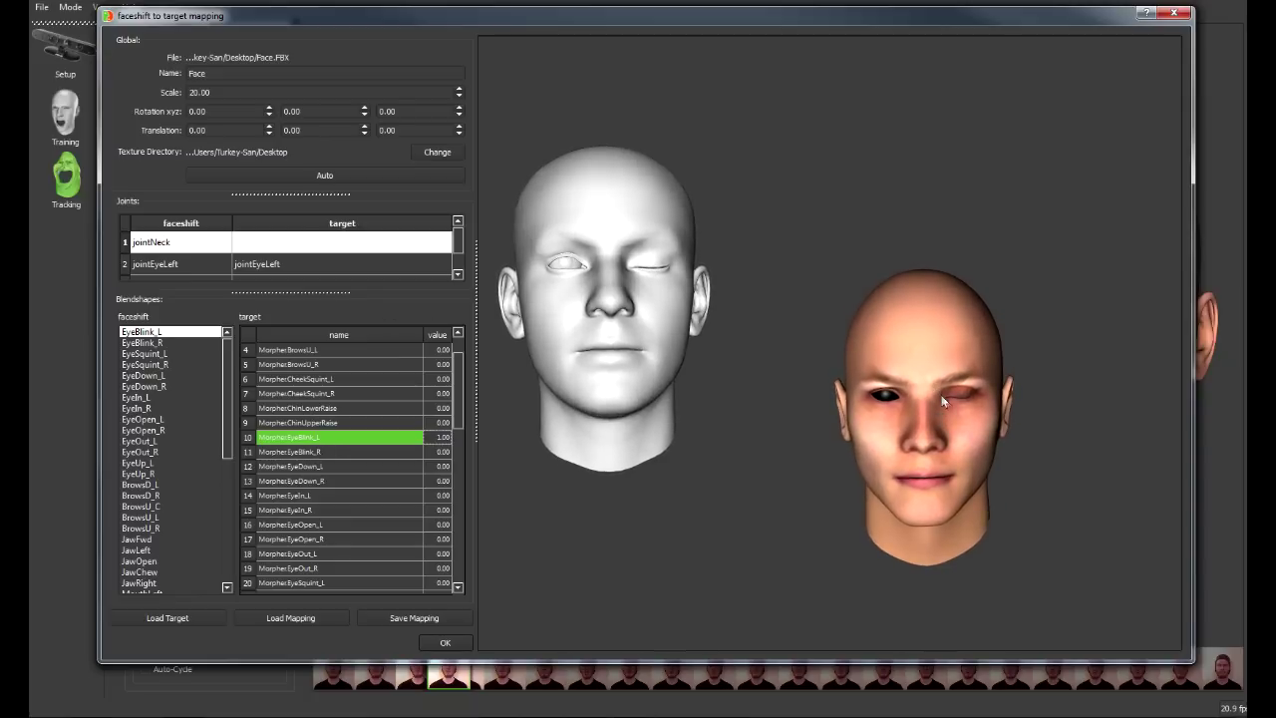
{"action": "key", "text": "Down"}
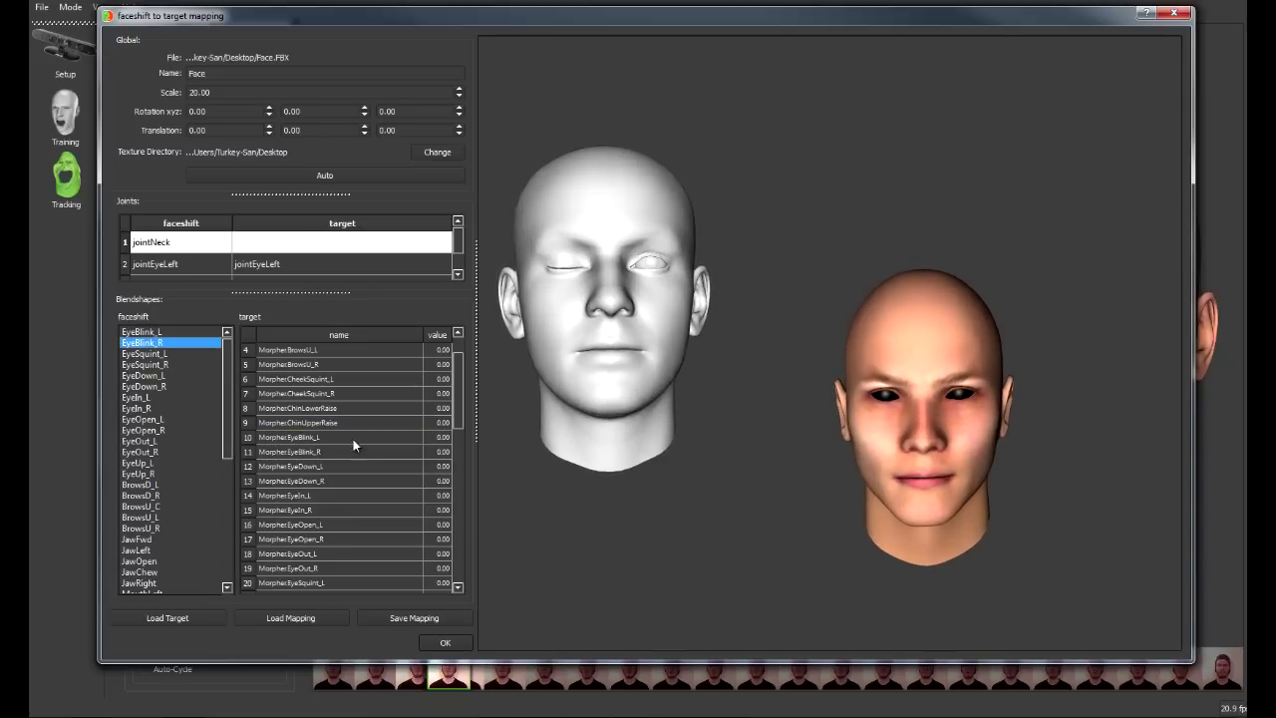
- Map EyeBlink_R, EyeSquint_L and EyeSquint_R to their matching Morpher targets
{"action": "left_click", "coordinate": [427, 453]}
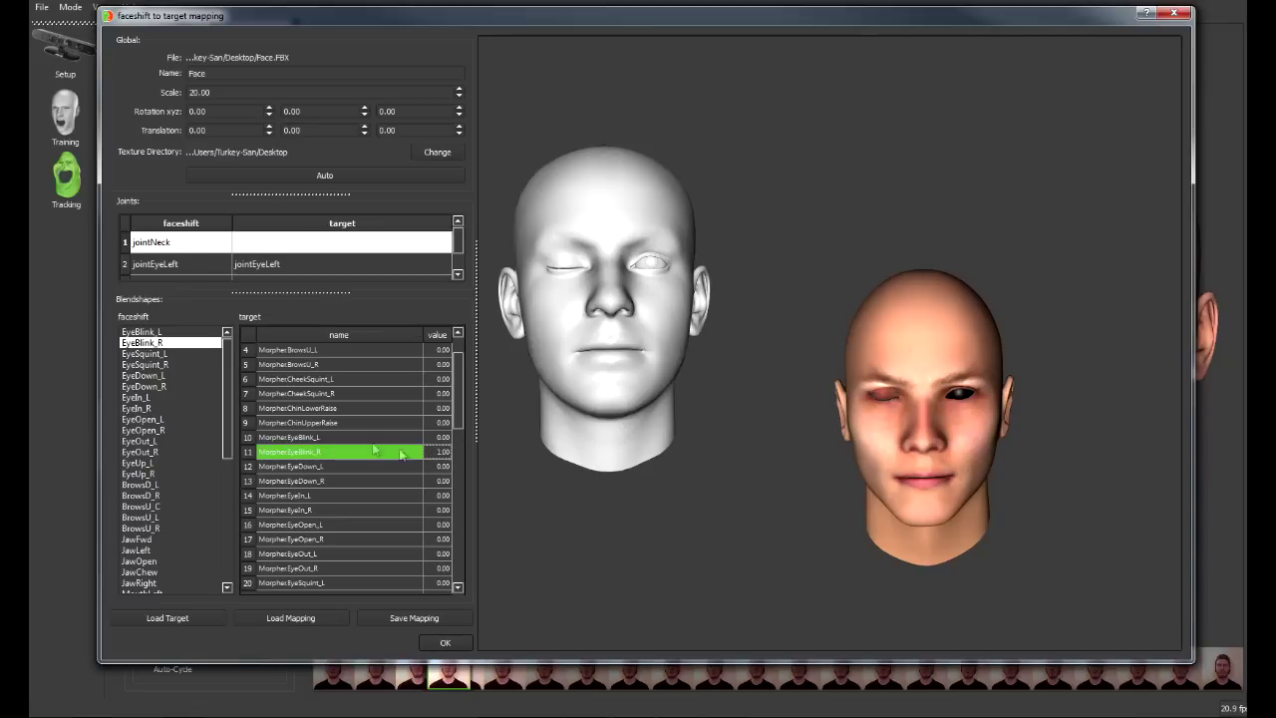
{"action": "left_click", "coordinate": [148, 354]}
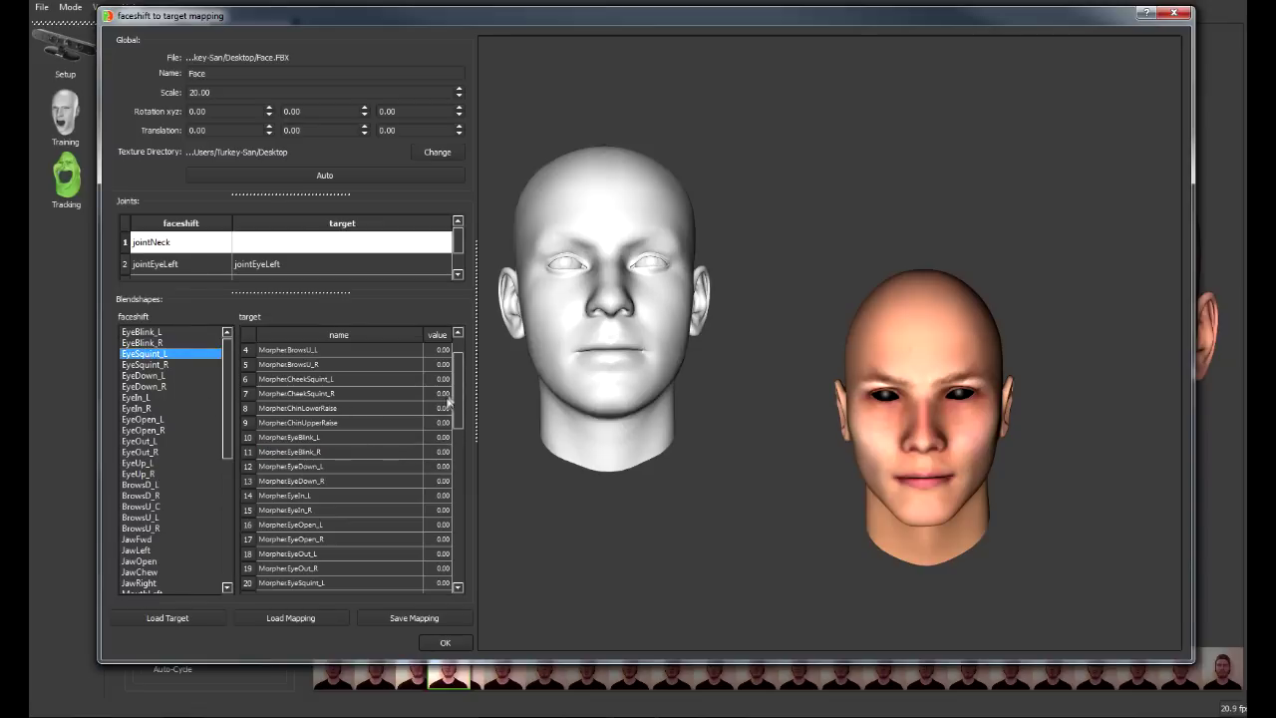
{"action": "scroll", "coordinate": [456, 402], "scroll_direction": "down", "scroll_amount": 3}
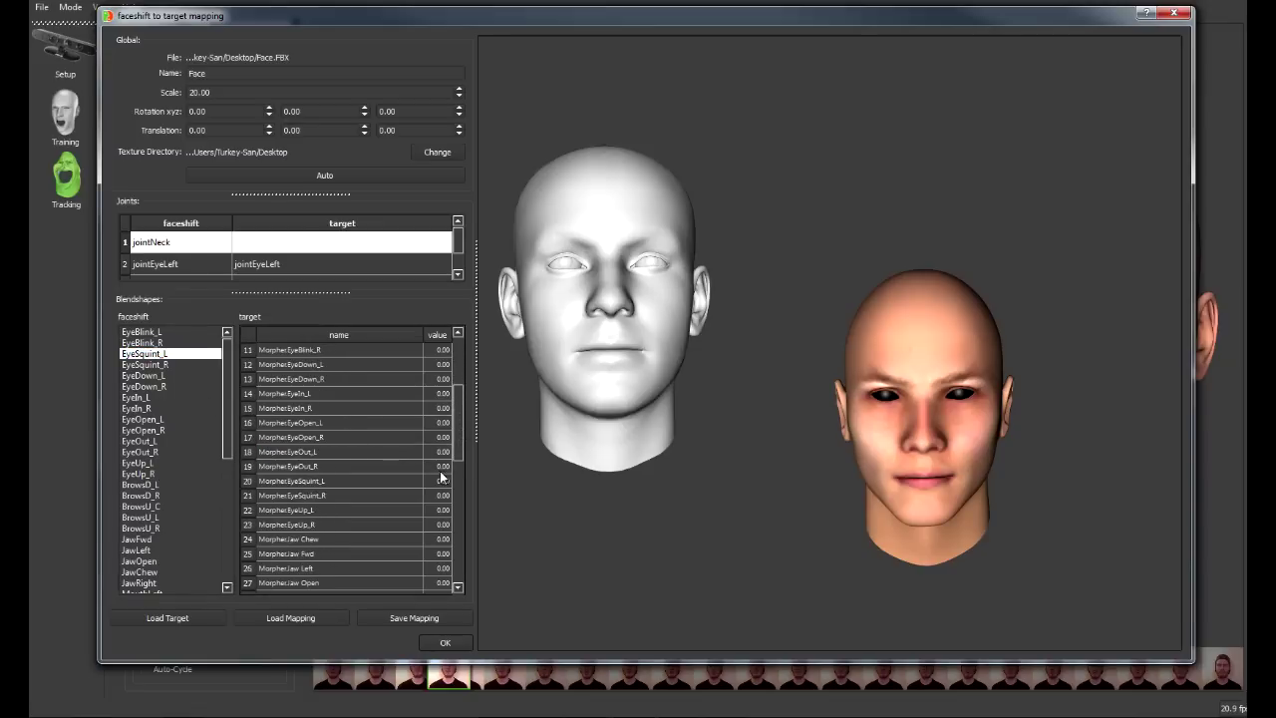
{"action": "left_click", "coordinate": [433, 480]}
{"action": "left_click", "coordinate": [173, 363]}
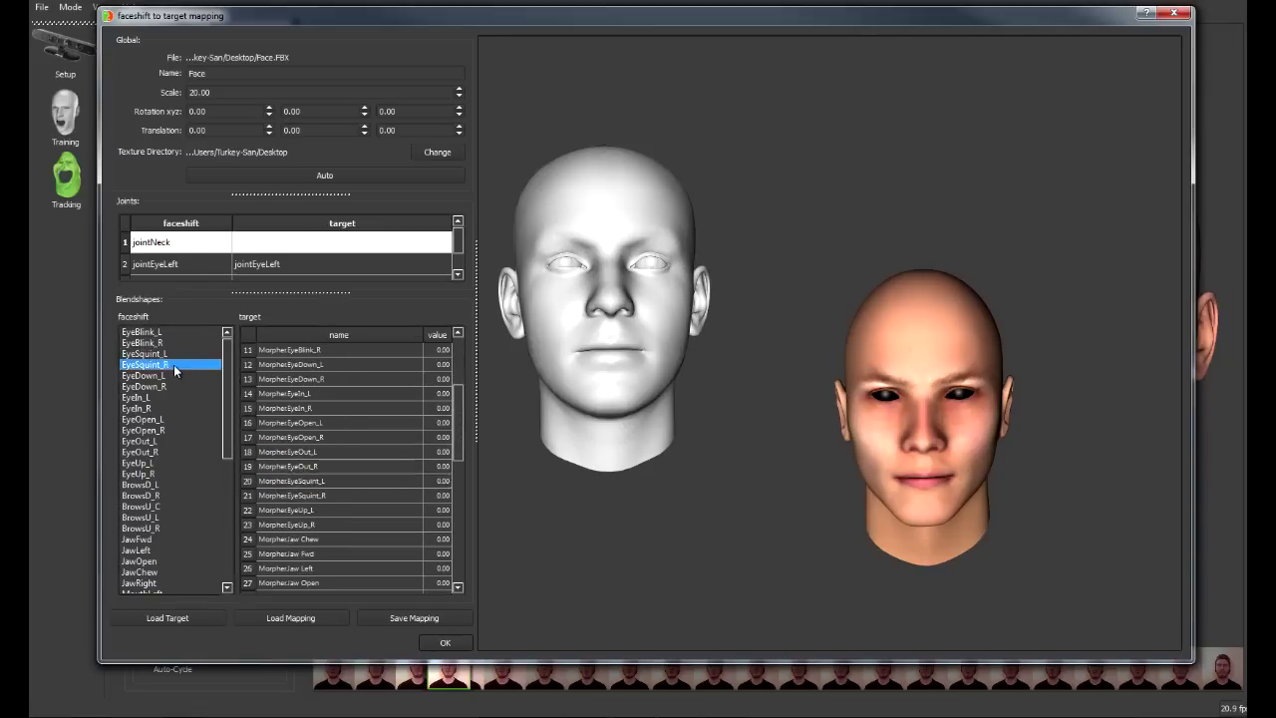
{"action": "left_click", "coordinate": [434, 496]}
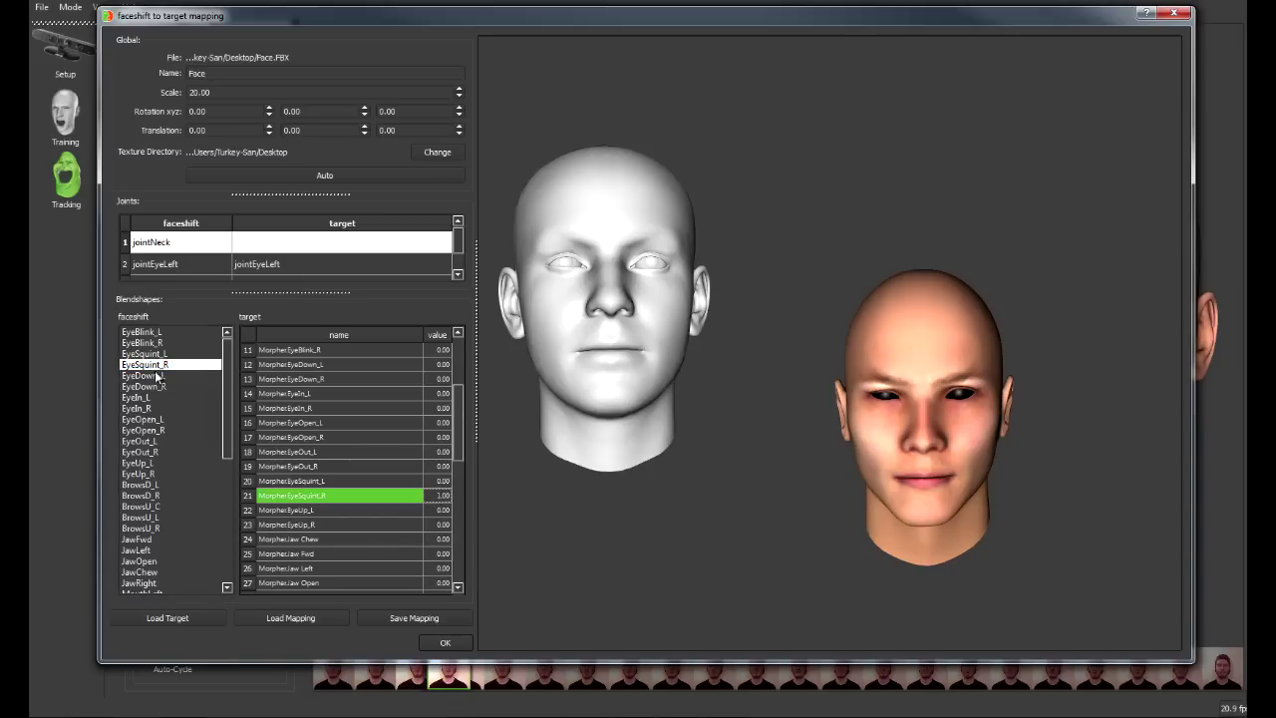
- Map EyeDown_L, EyeDown_R, EyeIn_L and EyeIn_R to their Morpher counterparts
{"action": "left_click", "coordinate": [164, 375]}
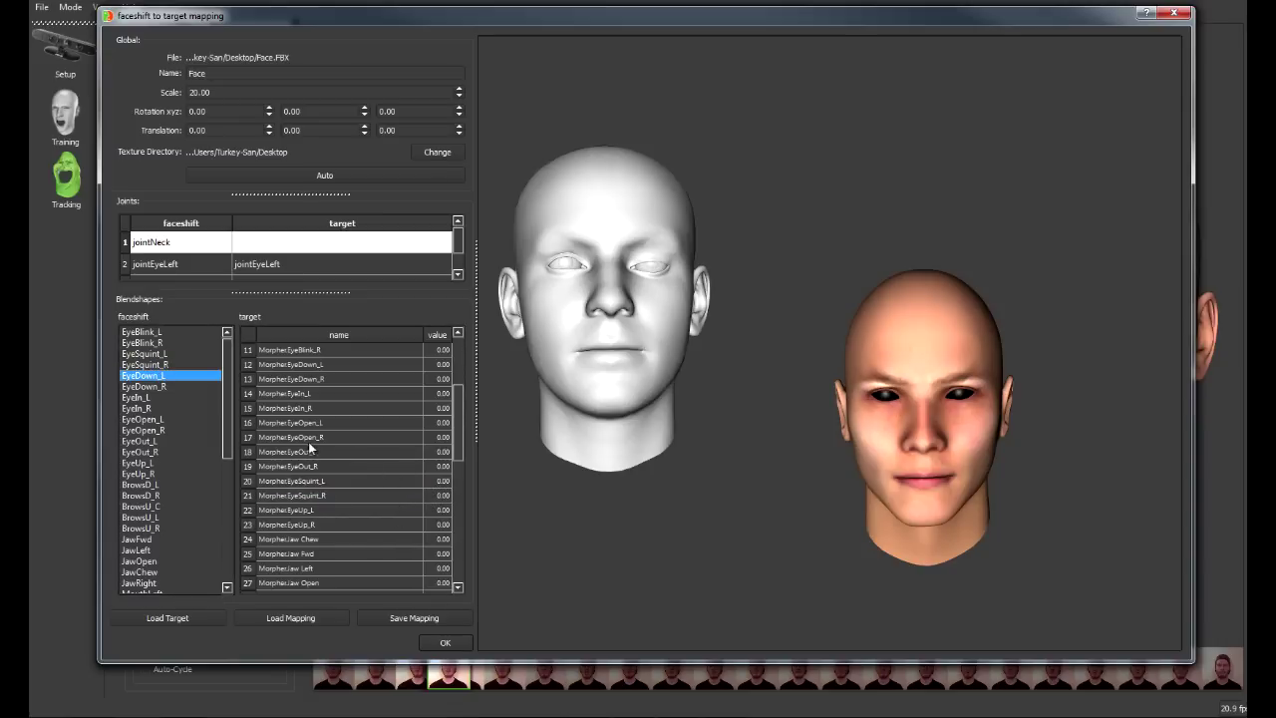
{"action": "left_click", "coordinate": [428, 365]}
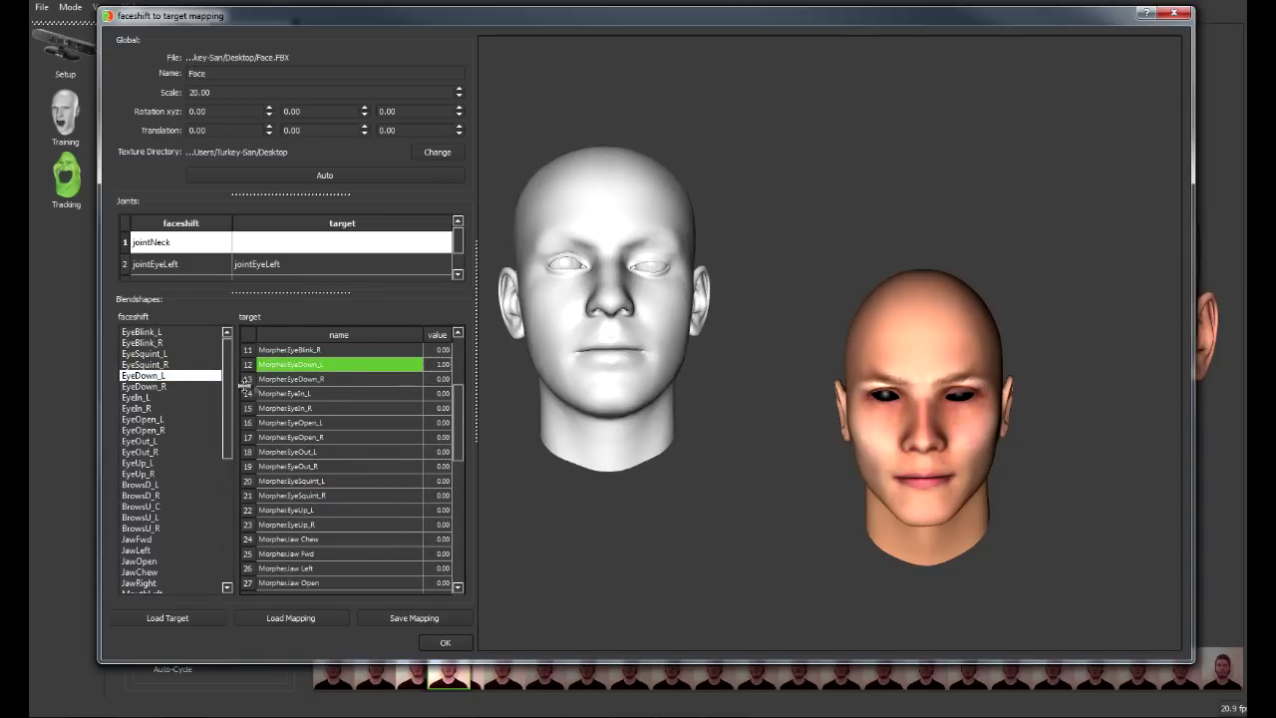
{"action": "left_click", "coordinate": [170, 386]}
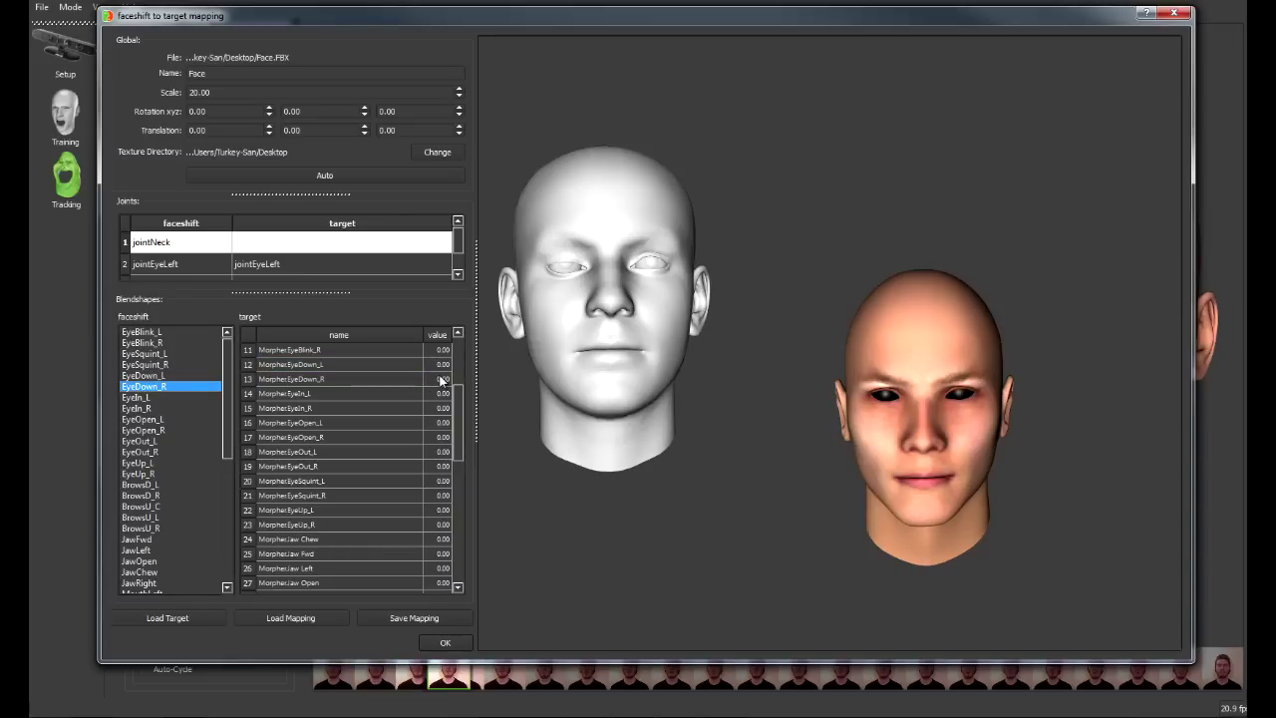
{"action": "left_click", "coordinate": [442, 379]}
{"action": "left_click", "coordinate": [158, 397]}
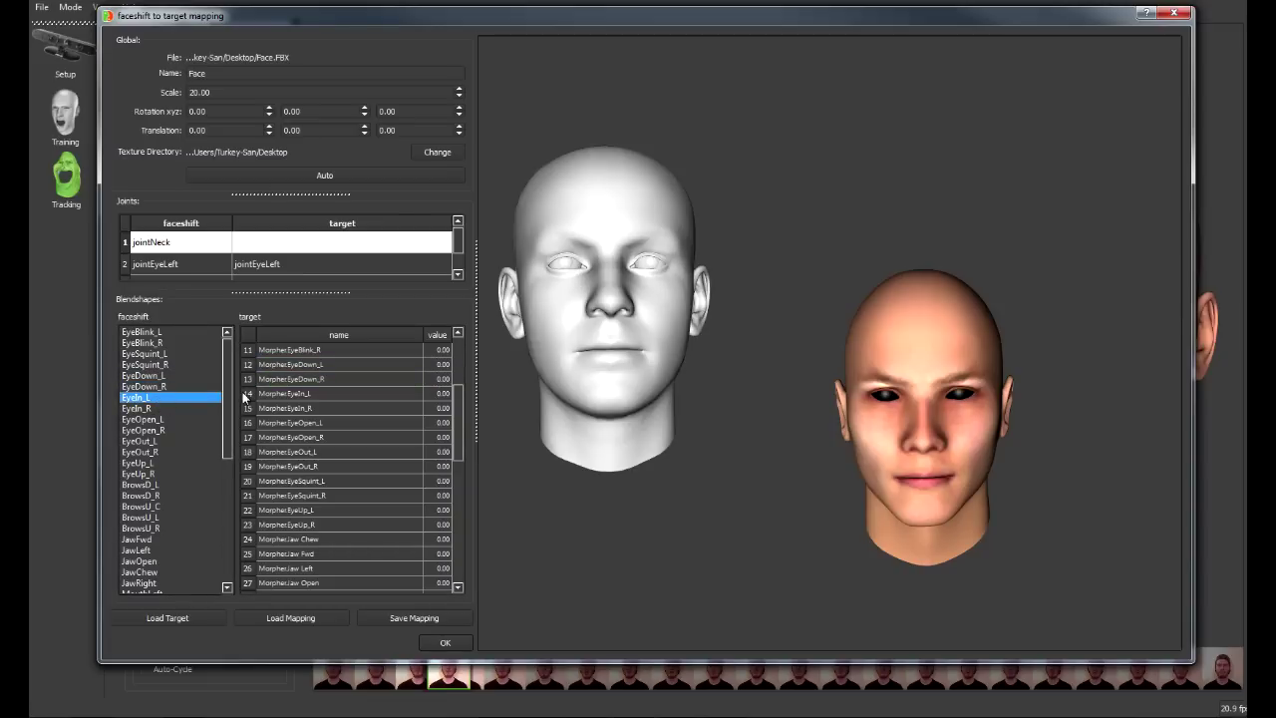
{"action": "left_click", "coordinate": [433, 395]}
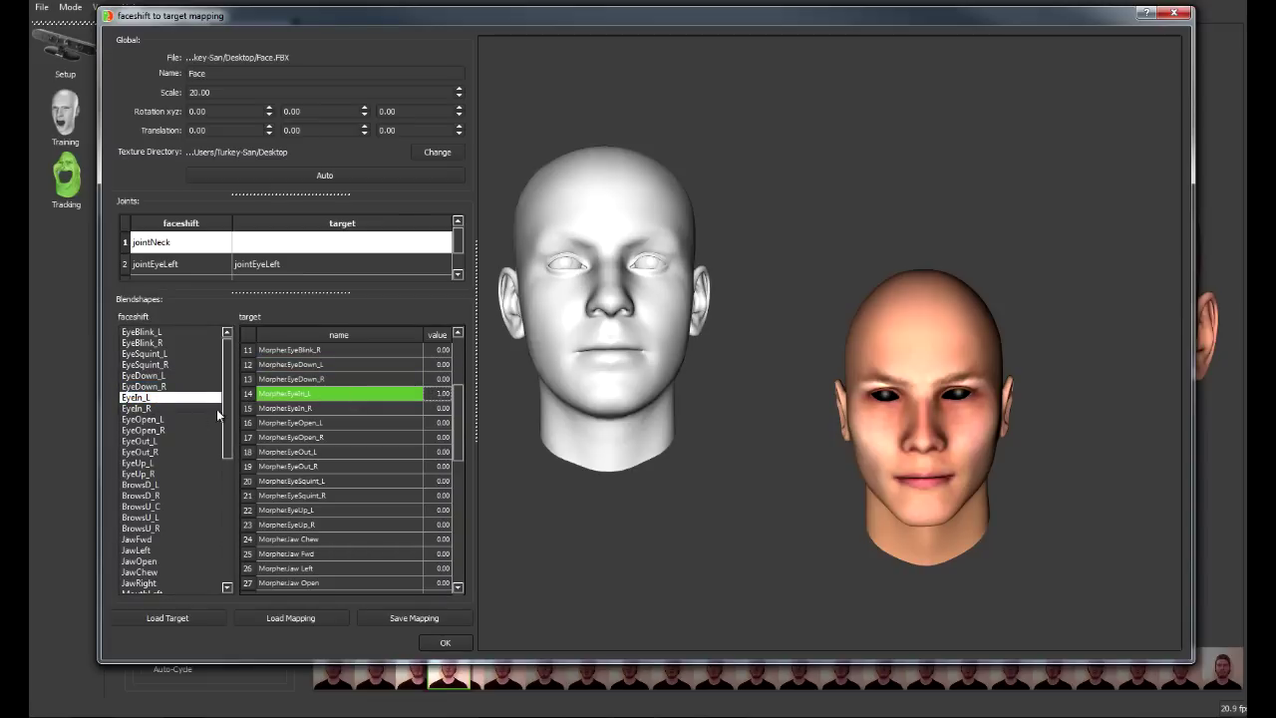
{"action": "left_click", "coordinate": [165, 409]}
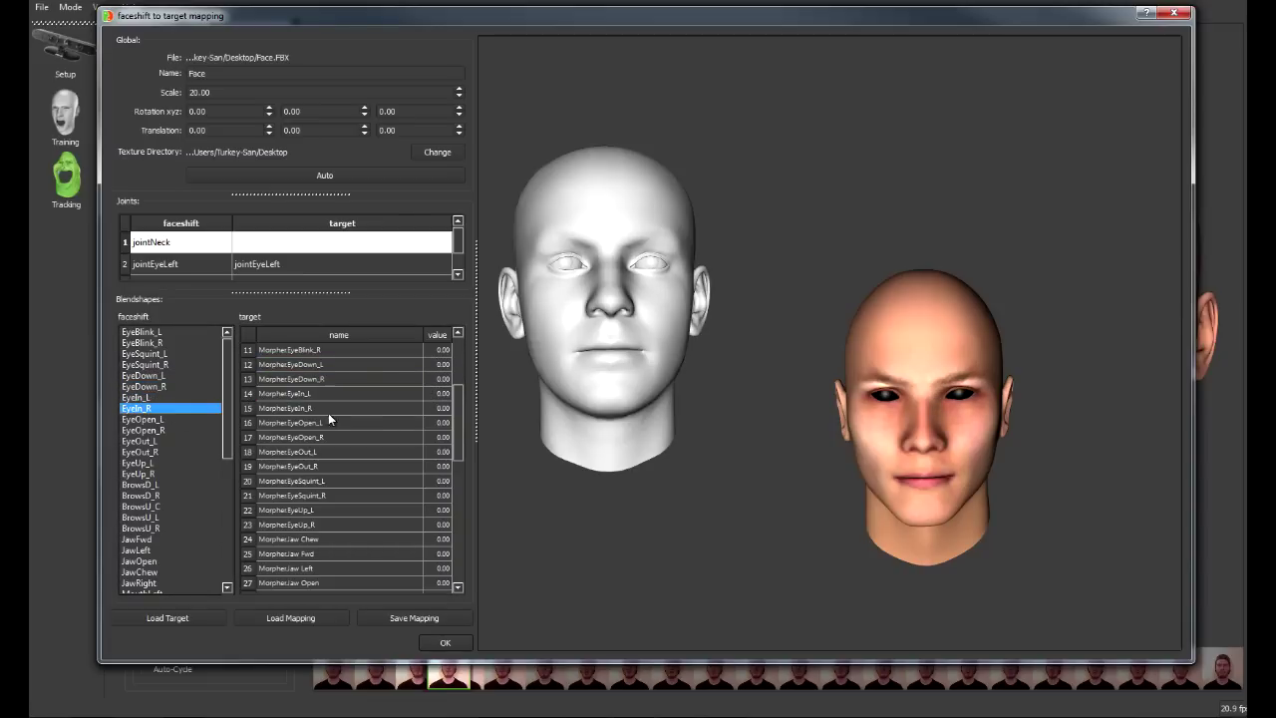
{"action": "left_click", "coordinate": [439, 413]}
- Map EyeOpen_L, EyeOpen_R, EyeOut_L and EyeOut_R to their matching Morpher shapes
{"action": "left_click", "coordinate": [141, 419]}
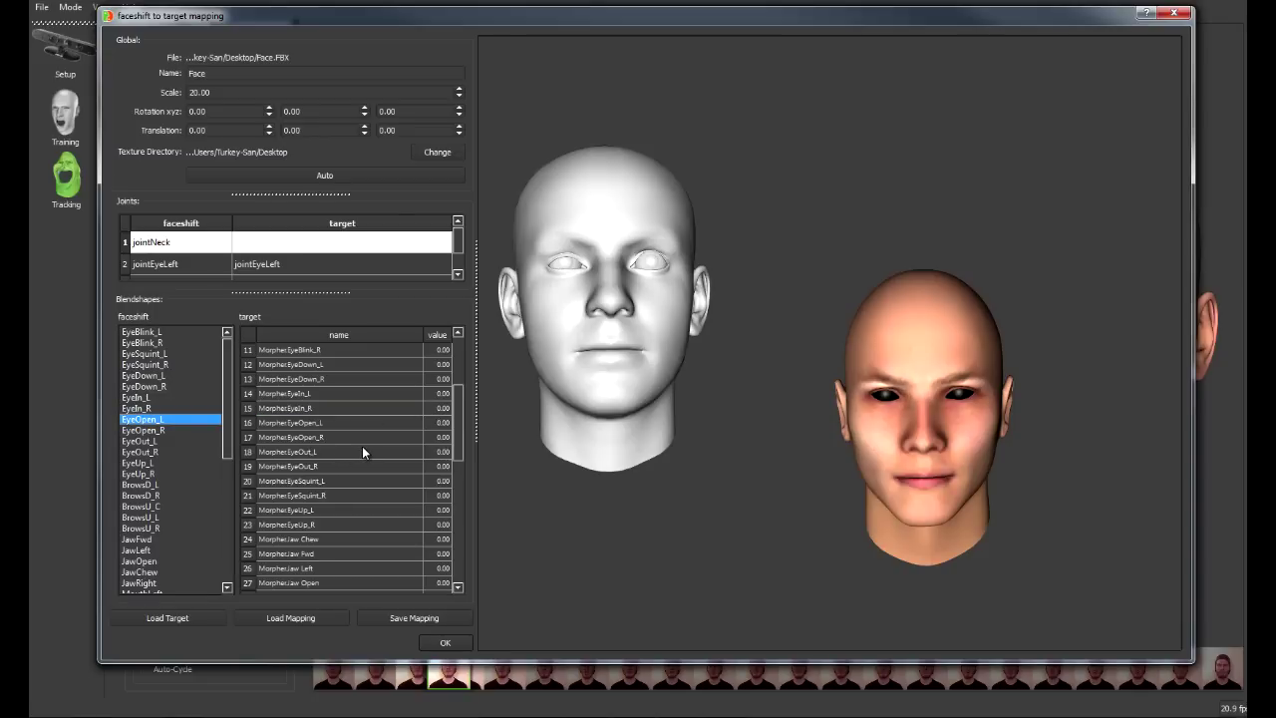
{"action": "left_click", "coordinate": [400, 423]}
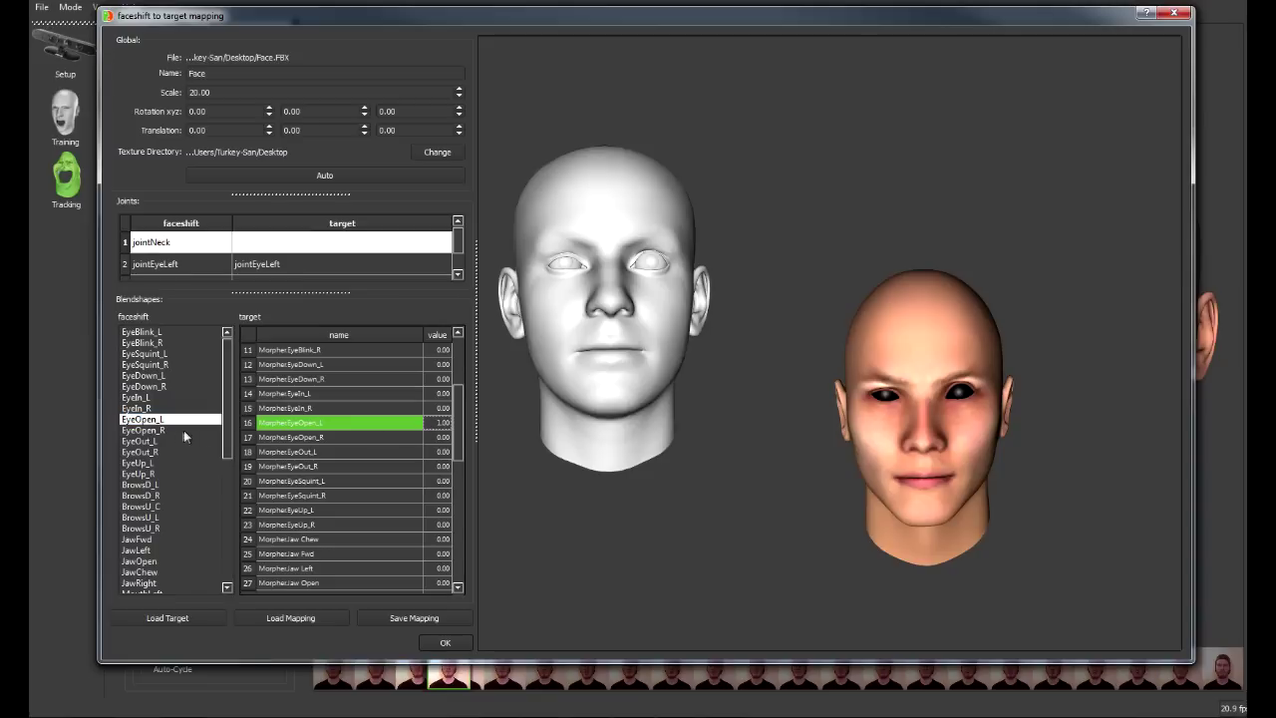
{"action": "left_click", "coordinate": [184, 429]}
{"action": "left_click", "coordinate": [442, 439]}
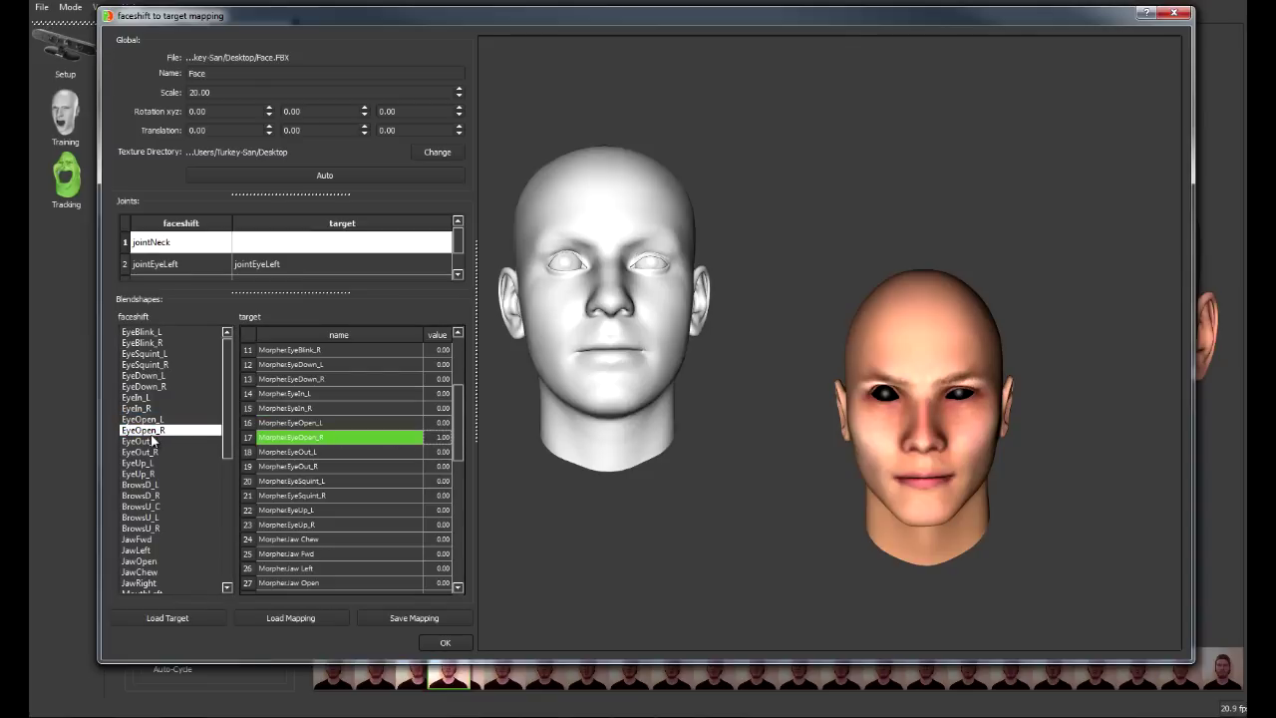
{"action": "left_click", "coordinate": [205, 443]}
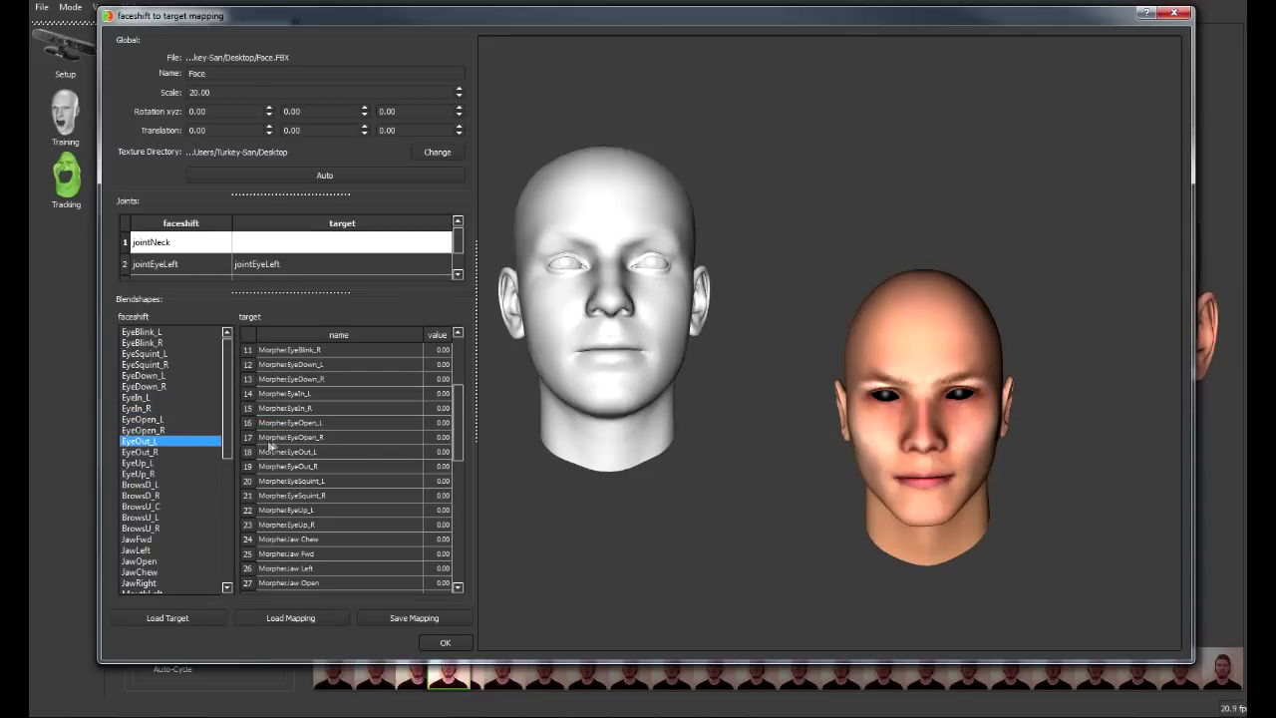
{"action": "left_click", "coordinate": [439, 452]}
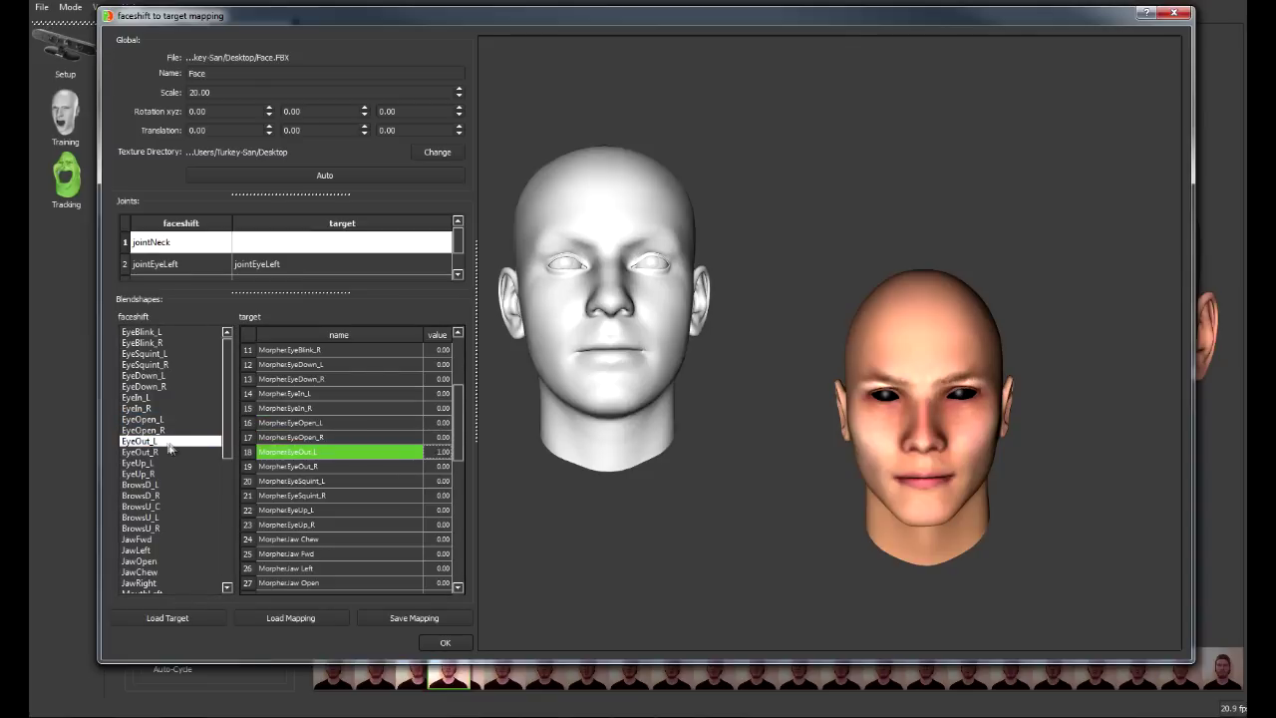
{"action": "left_click", "coordinate": [444, 466]}
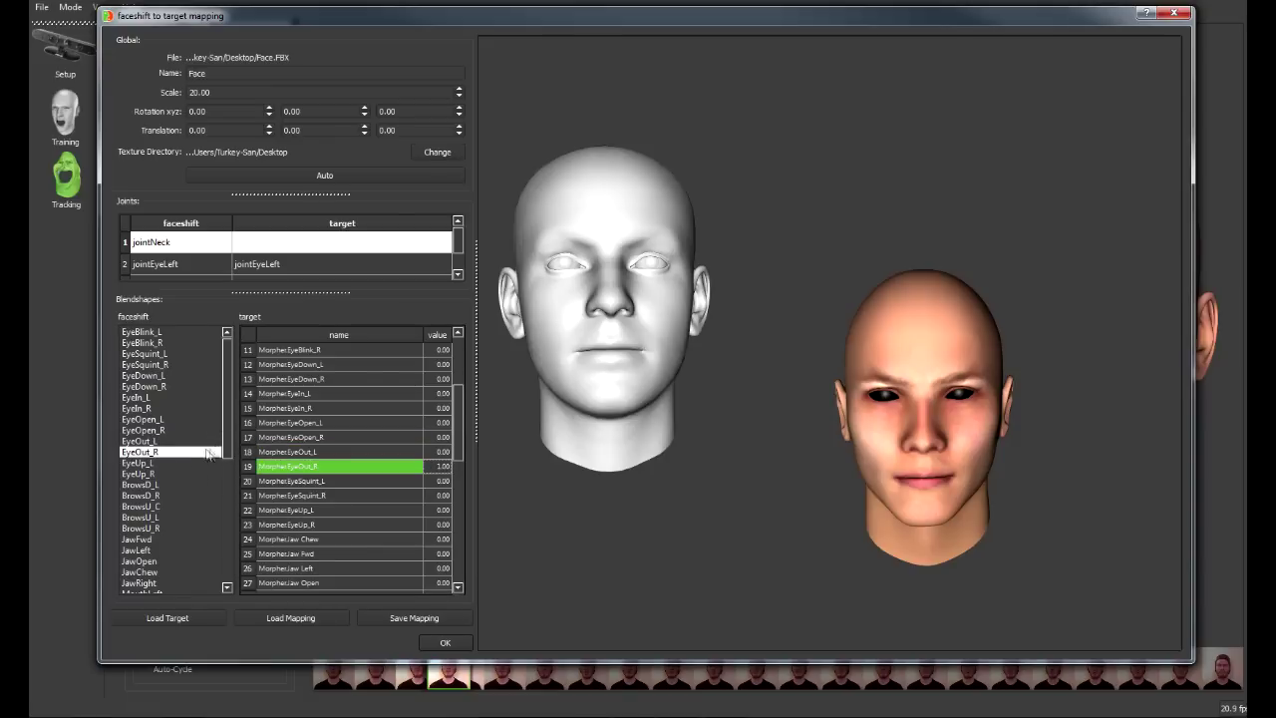
- Remap EyeSquint_L, then map EyeUp_L and EyeUp_R to their Morpher targets
{"action": "left_click", "coordinate": [177, 354]}
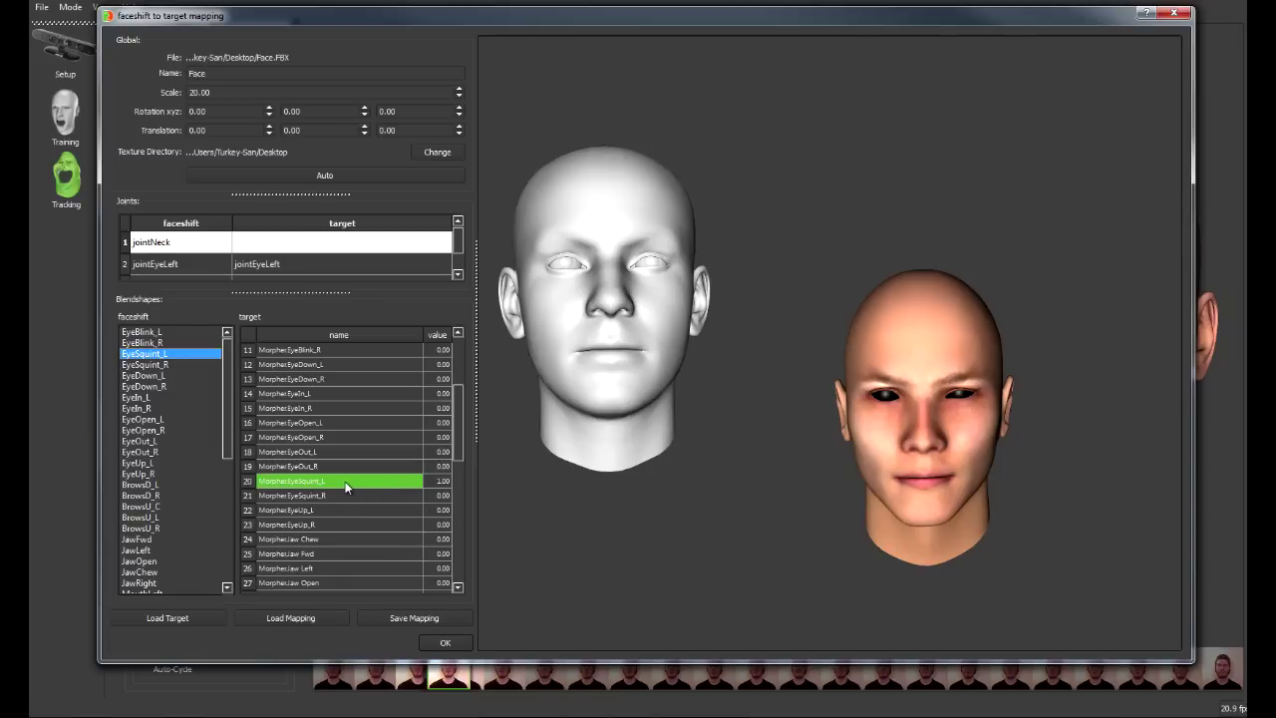
{"action": "left_click", "coordinate": [160, 463]}
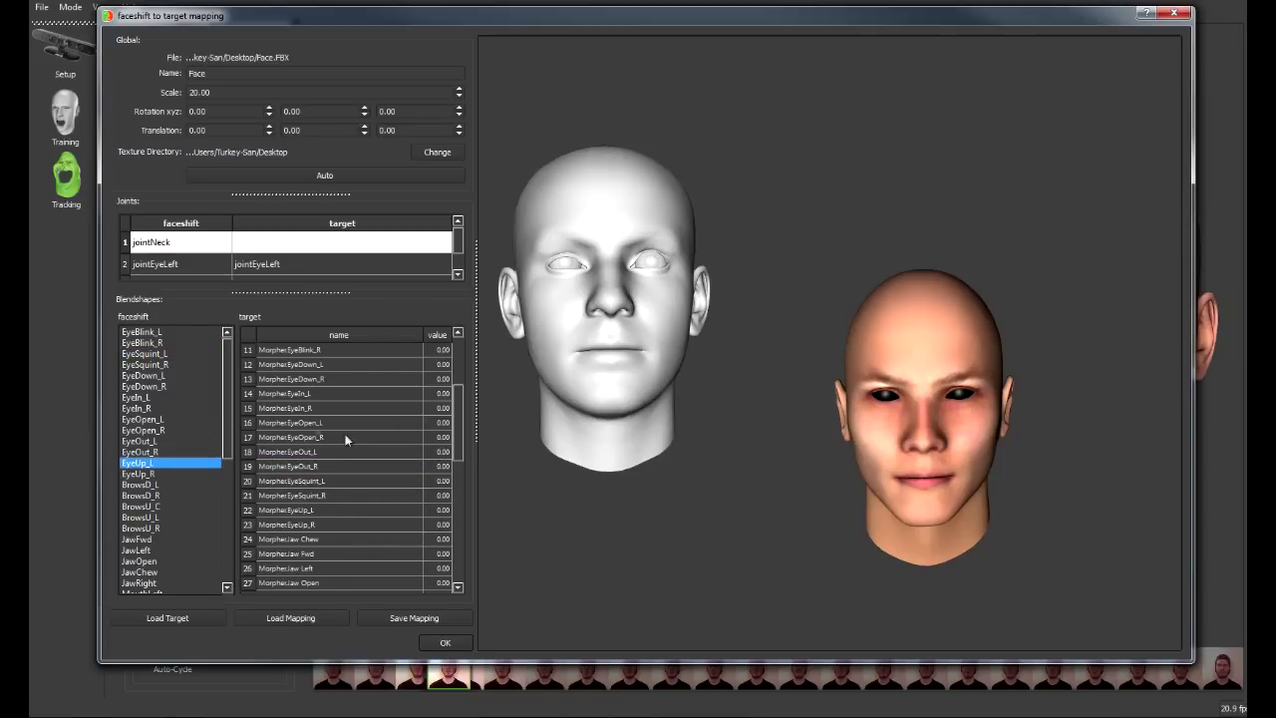
{"action": "left_click_drag", "start_coordinate": [457, 448], "coordinate": [457, 465]}
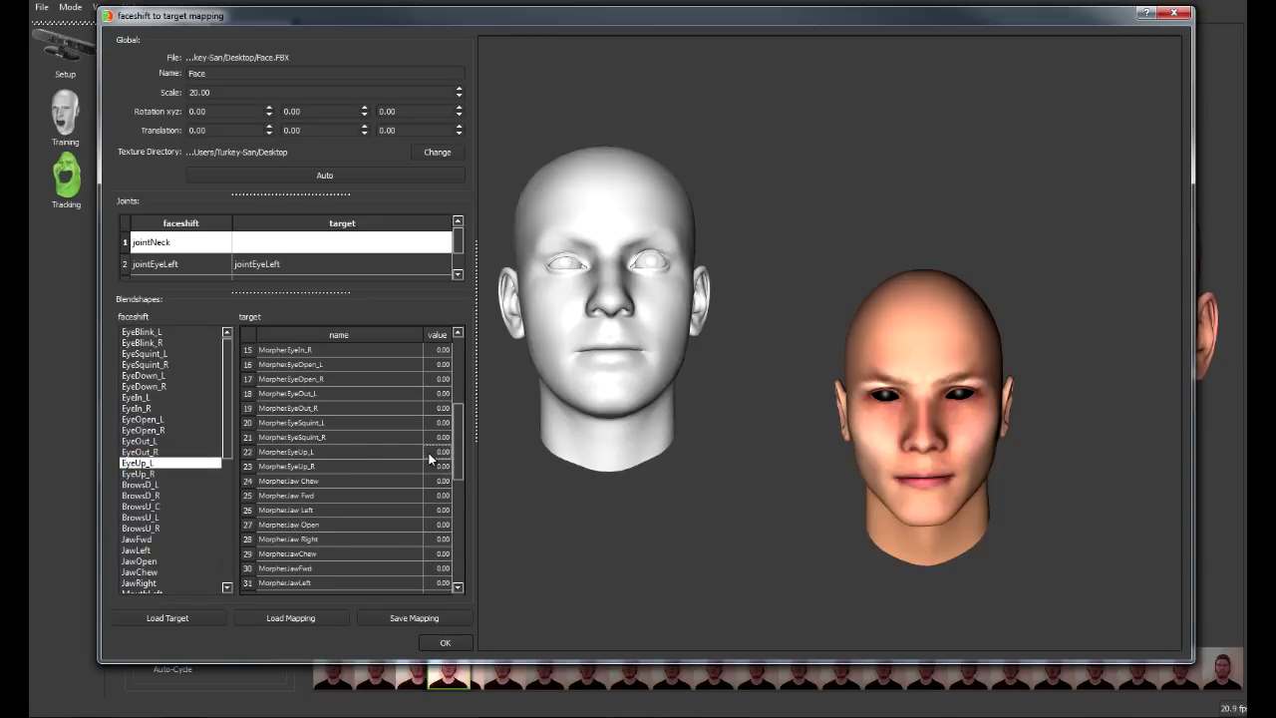
{"action": "left_click", "coordinate": [160, 473]}
{"action": "left_click", "coordinate": [445, 468]}
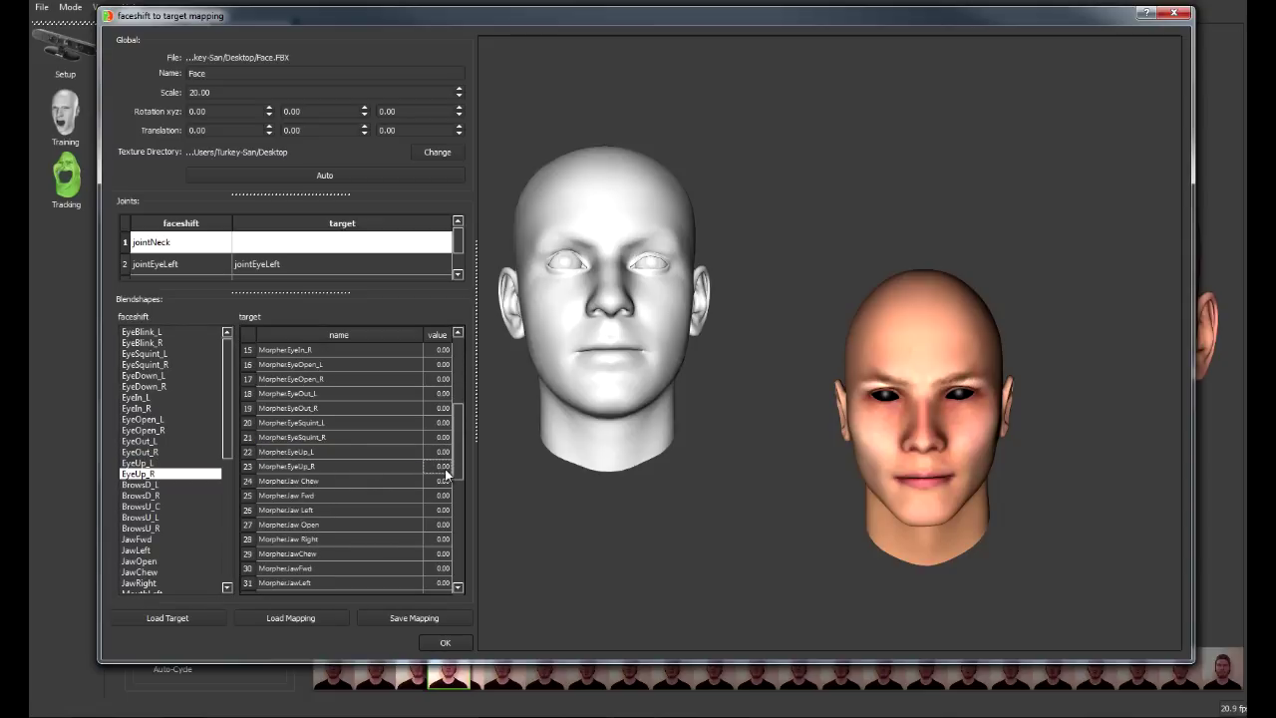
{"action": "left_click", "coordinate": [444, 468]}
{"action": "left_click", "coordinate": [164, 484]}
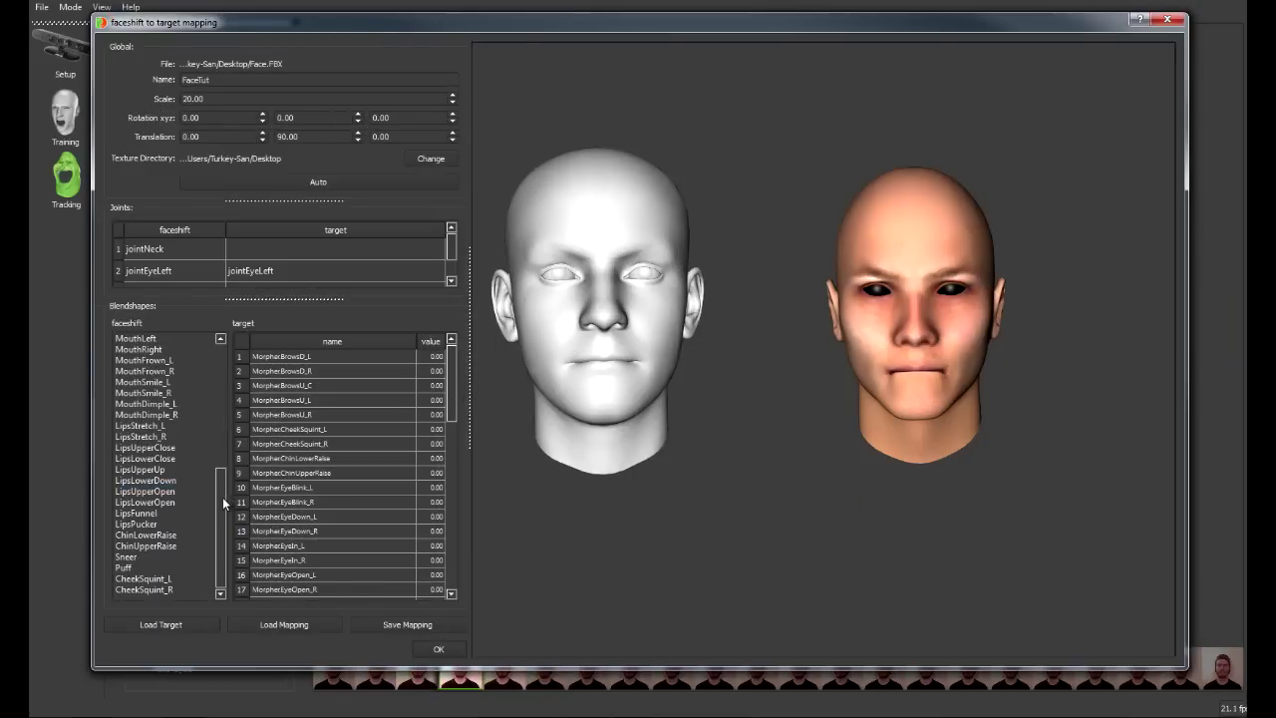
- Preview JawOpen and set its MorpherJawOpen weight in row 32 to 1.00
{"action": "left_click_drag", "start_coordinate": [223, 496], "coordinate": [221, 438]}
{"action": "left_click", "coordinate": [170, 426]}
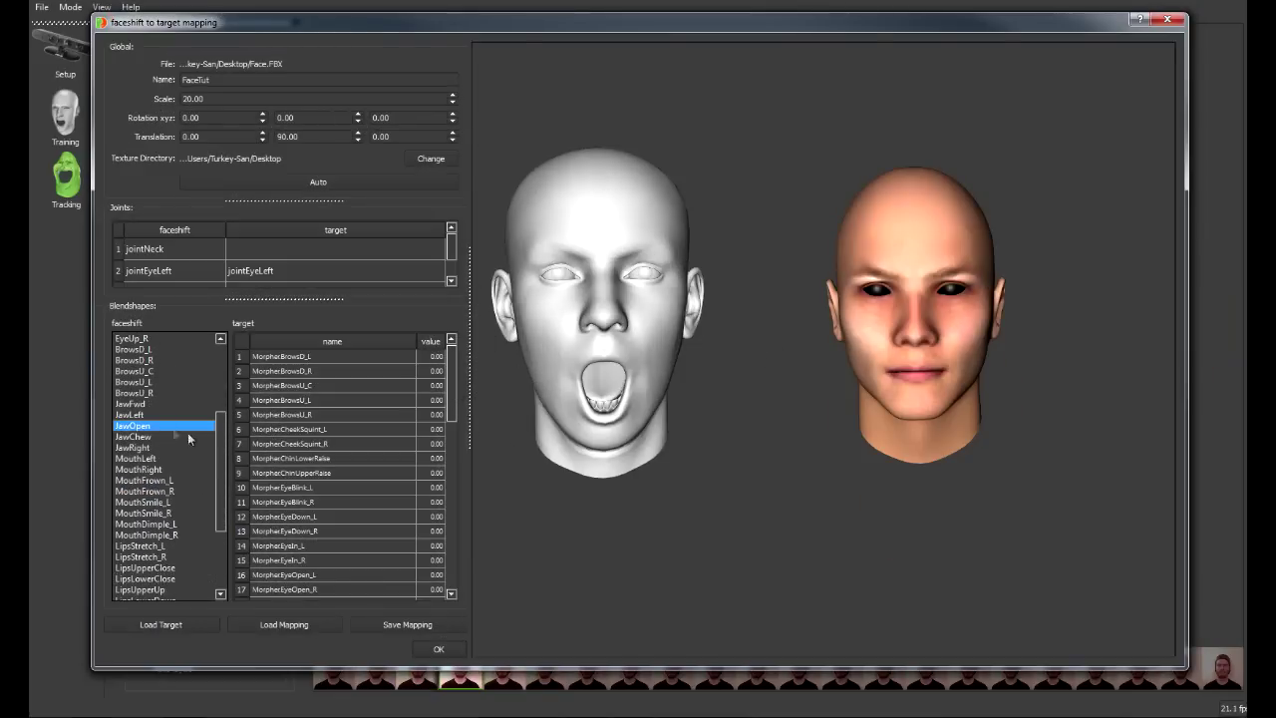
{"action": "left_click_drag", "start_coordinate": [453, 401], "coordinate": [452, 490]}
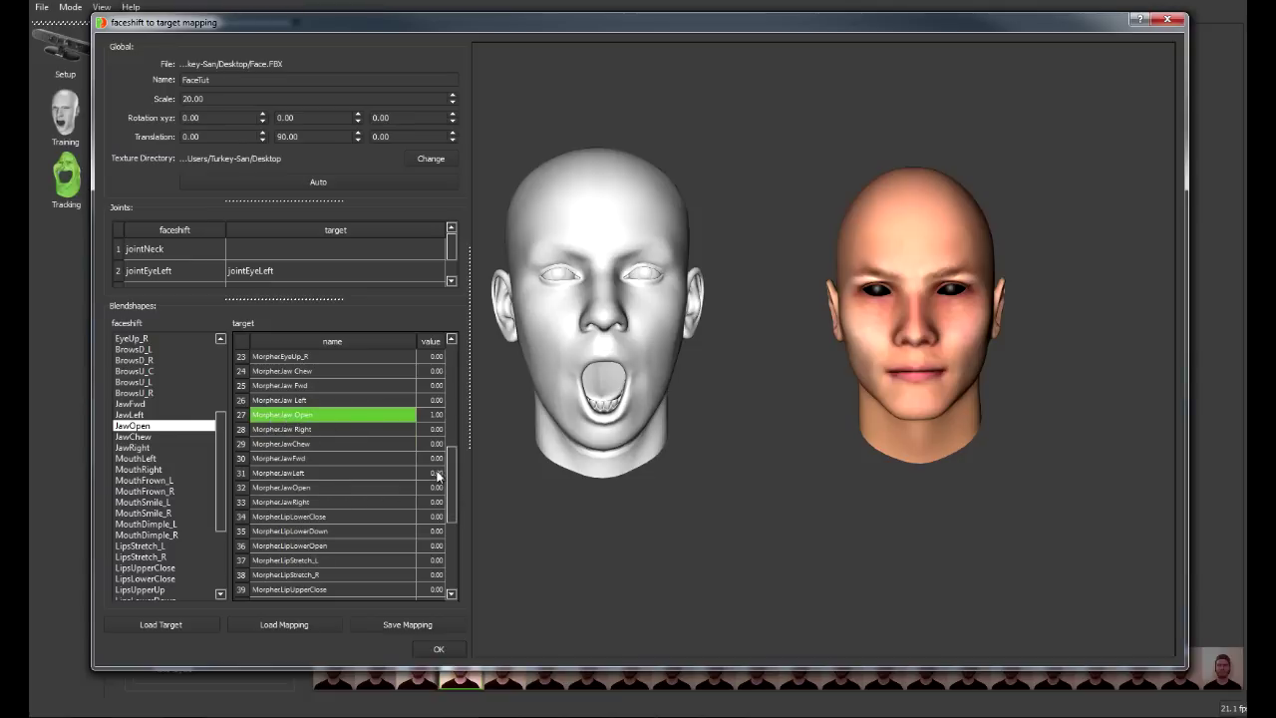
{"action": "mouse_move", "coordinate": [450, 464]}
{"action": "left_mouse_down"}
{"action": "mouse_move", "coordinate": [444, 538]}
{"action": "mouse_move", "coordinate": [450, 454]}
{"action": "left_mouse_up"}
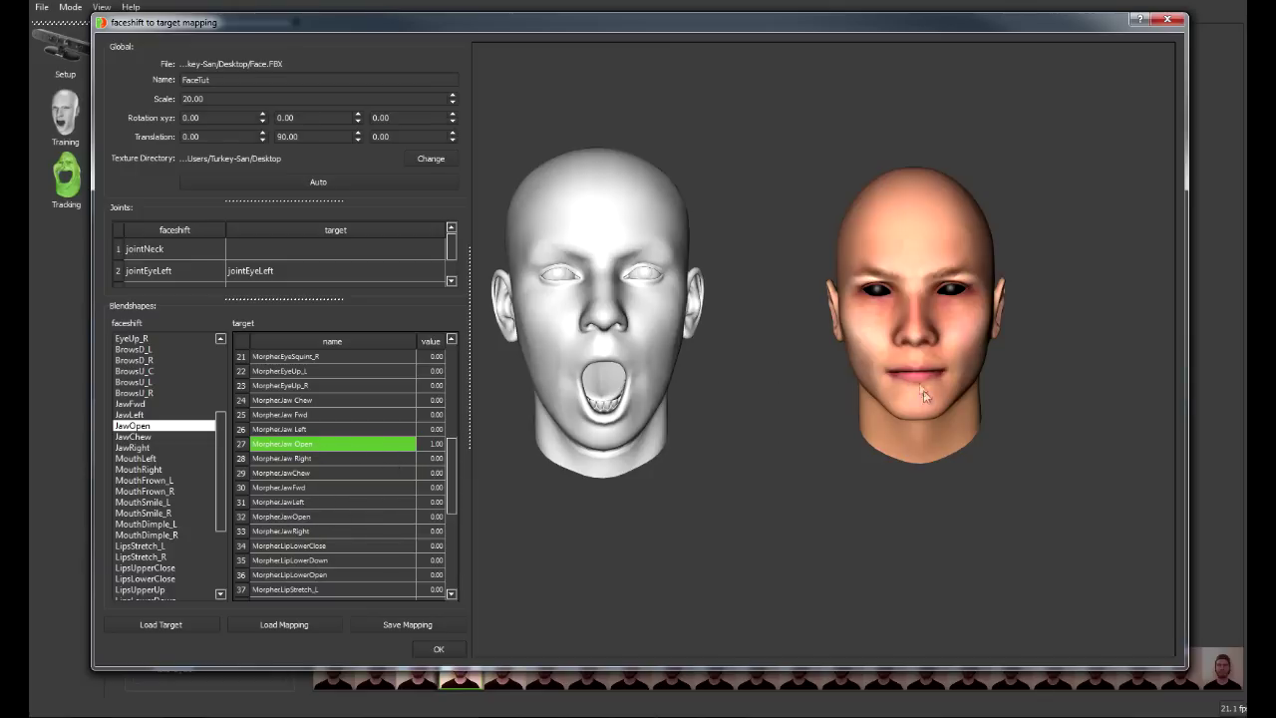
{"action": "double_click", "coordinate": [437, 520]}
{"action": "type", "text": "1"}
{"action": "key", "text": "Return"}
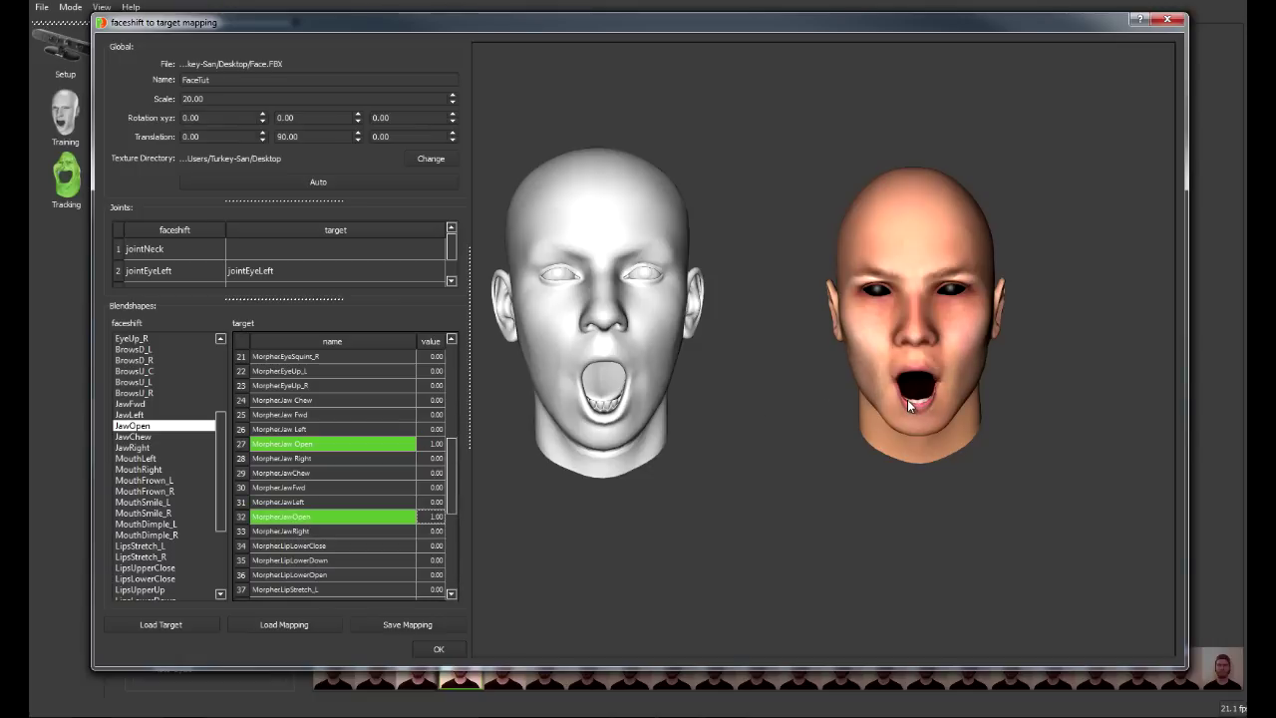
- Set MorpherJaw Open in row 27 to 0, then back to 1.00
{"action": "double_click", "coordinate": [436, 443]}
{"action": "type", "text": "0"}
{"action": "key", "text": "Return"}
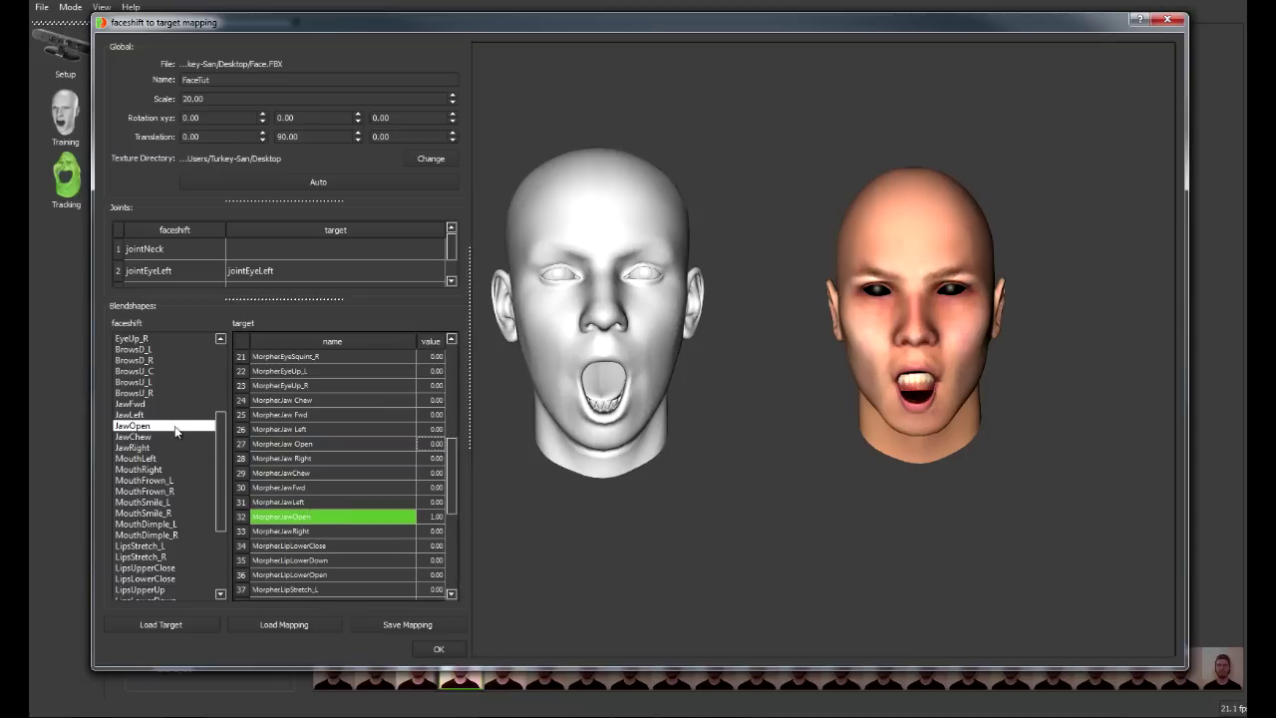
{"action": "double_click", "coordinate": [435, 445]}
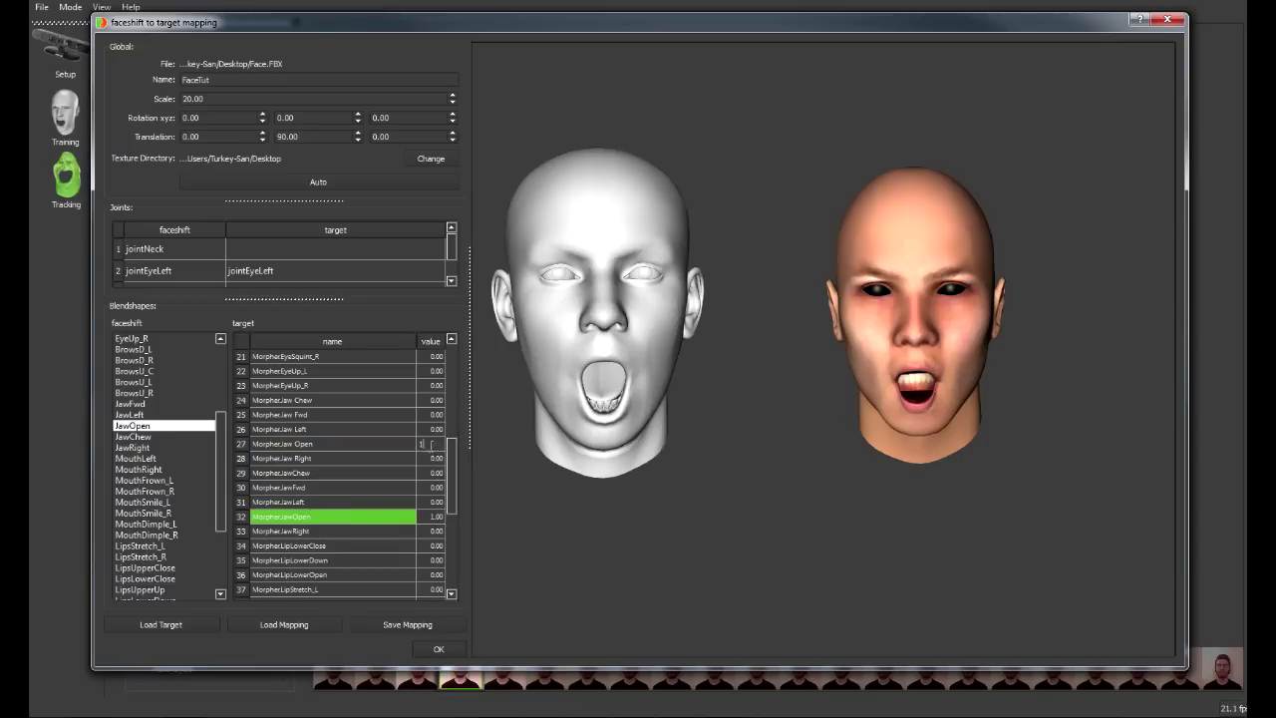
{"action": "type", "text": "1"}
{"action": "key", "text": "Return"}
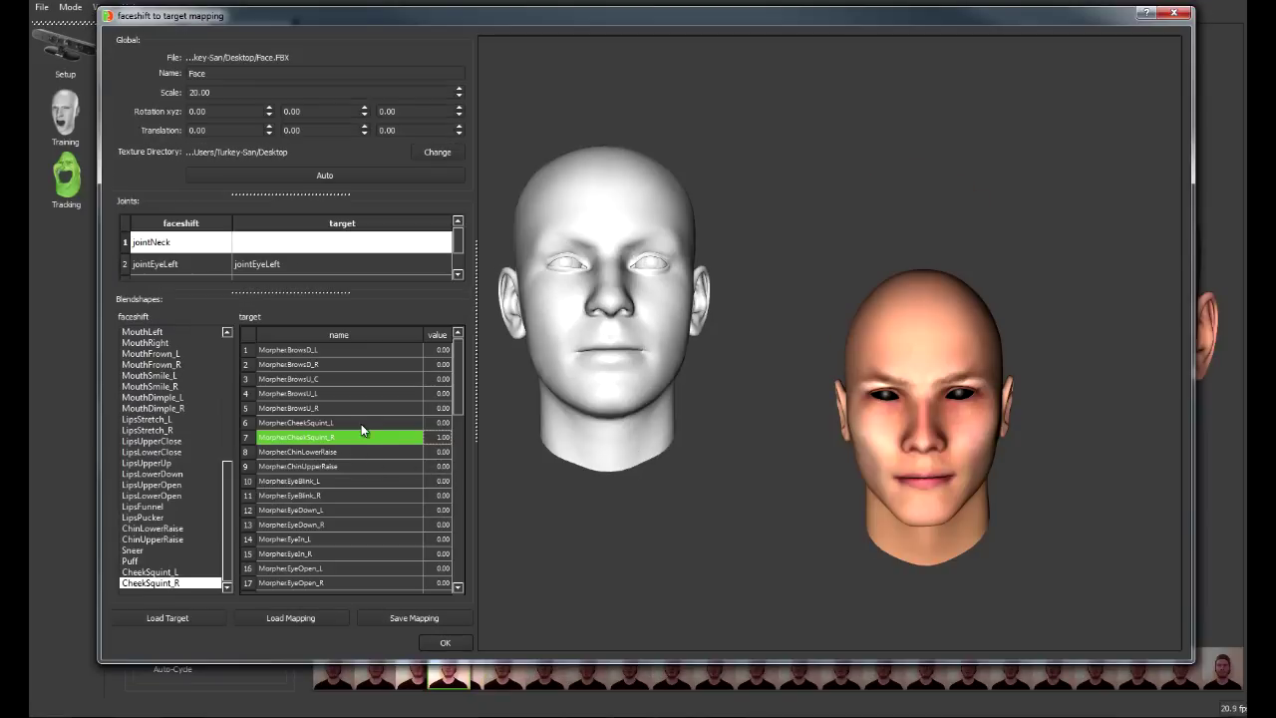
{"action": "left_click", "coordinate": [164, 375]}
{"action": "key", "text": "Down"}
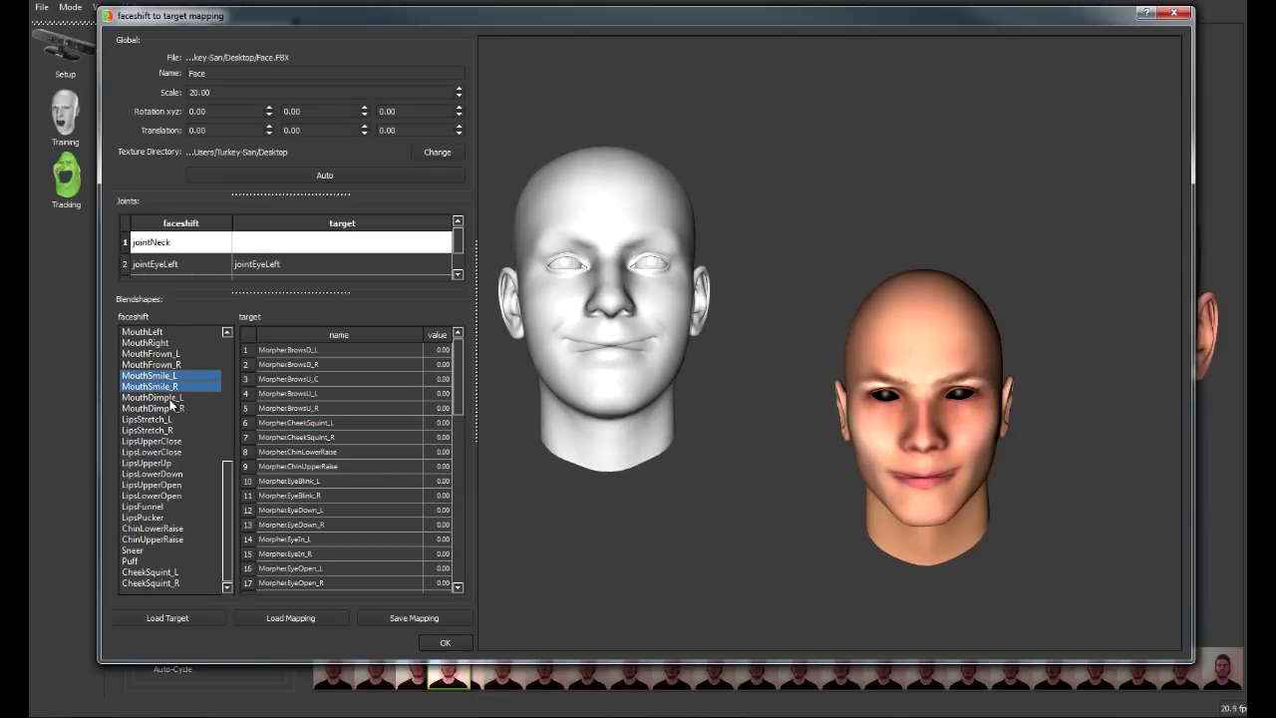
{"action": "key", "text": "Down"}
{"action": "key", "text": "Down"}
{"action": "key", "text": "Down"}
{"action": "key", "text": "Down"}
{"action": "key", "text": "Down"}
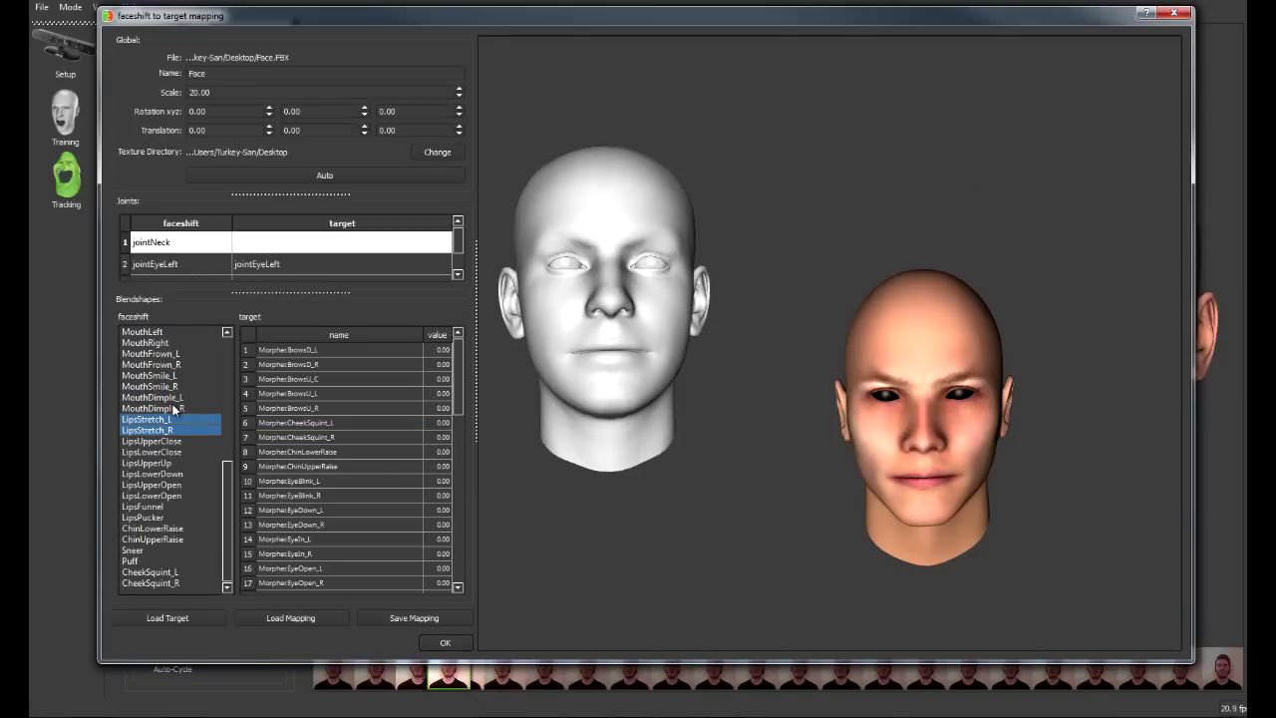
{"action": "key", "text": "Down"}
{"action": "key", "text": "Down"}
{"action": "key", "text": "Down"}
{"action": "key", "text": "Down"}
{"action": "key", "text": "Down"}
{"action": "key", "text": "Down"}
{"action": "key", "text": "Down"}
{"action": "key", "text": "Down"}
{"action": "key", "text": "Down"}
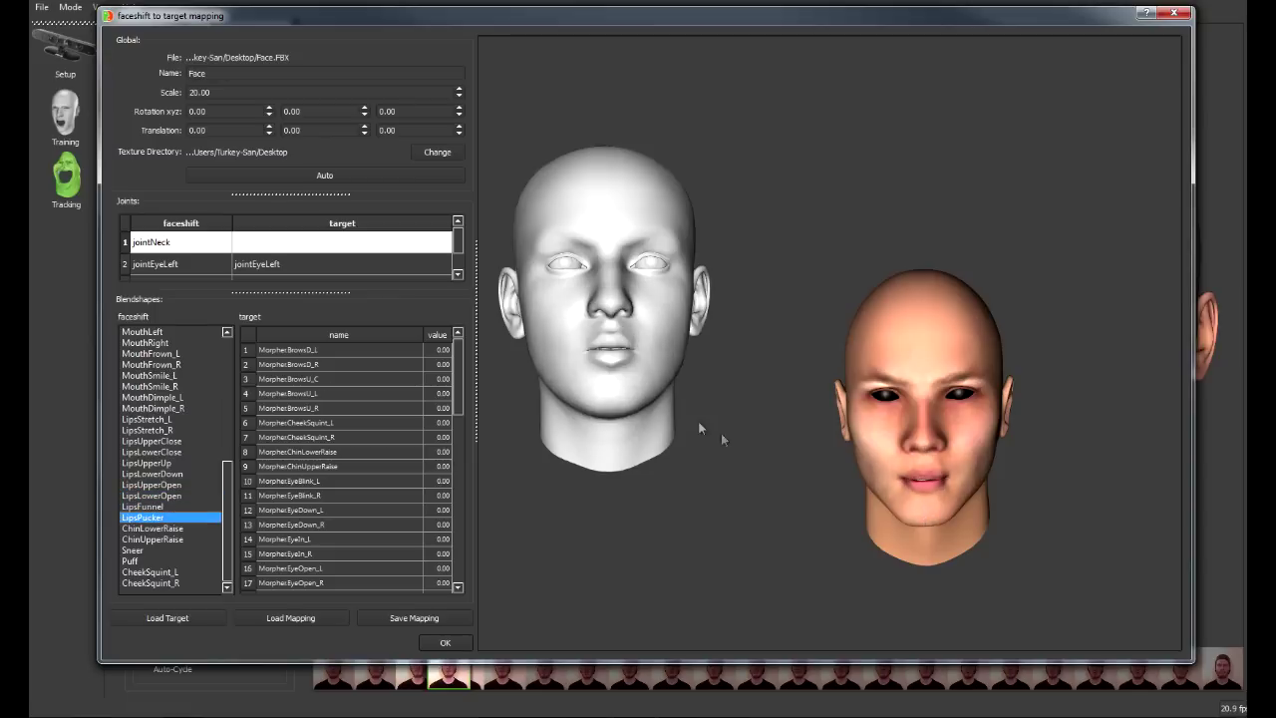
{"action": "key", "text": "Down"}
{"action": "key", "text": "Down"}
{"action": "key", "text": "Down"}
{"action": "key", "text": "Down"}
{"action": "key", "text": "Up"}
{"action": "key", "text": "Up"}
{"action": "key", "text": "Up"}
{"action": "key", "text": "Up"}
{"action": "key", "text": "Up"}
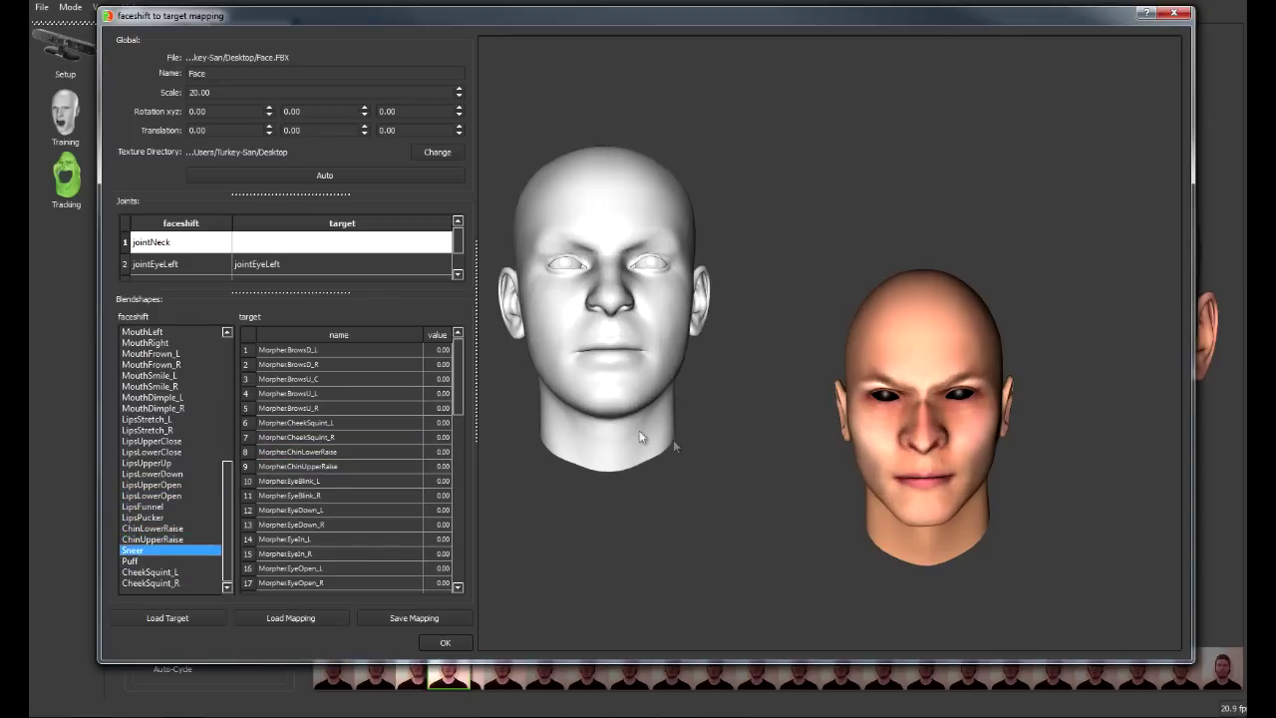
{"action": "key", "text": "Up"}
{"action": "key", "text": "Up"}
{"action": "key", "text": "Up"}
{"action": "key", "text": "Up"}
{"action": "key", "text": "Up"}
{"action": "key", "text": "Up"}
{"action": "key", "text": "Up"}
{"action": "key", "text": "Up"}
{"action": "key", "text": "Up"}
{"action": "key", "text": "Up"}
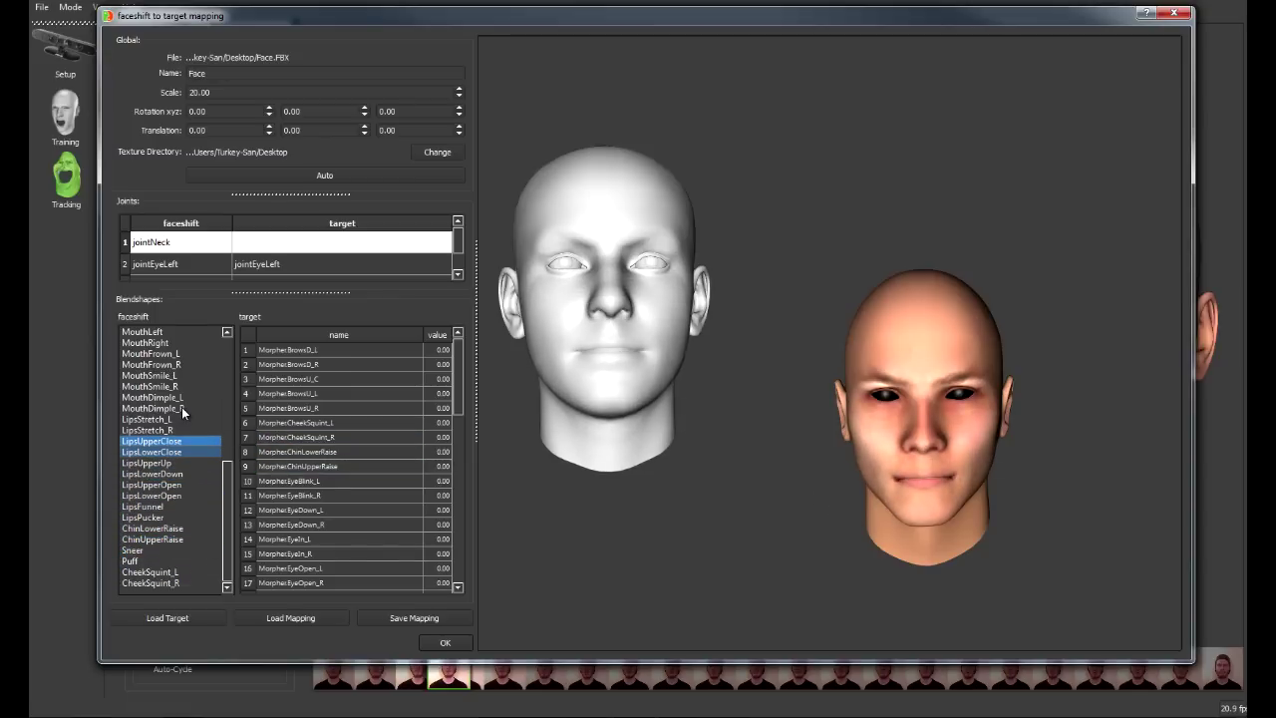
{"action": "left_click_drag", "start_coordinate": [461, 387], "coordinate": [461, 498]}
{"action": "left_click", "coordinate": [165, 425]}
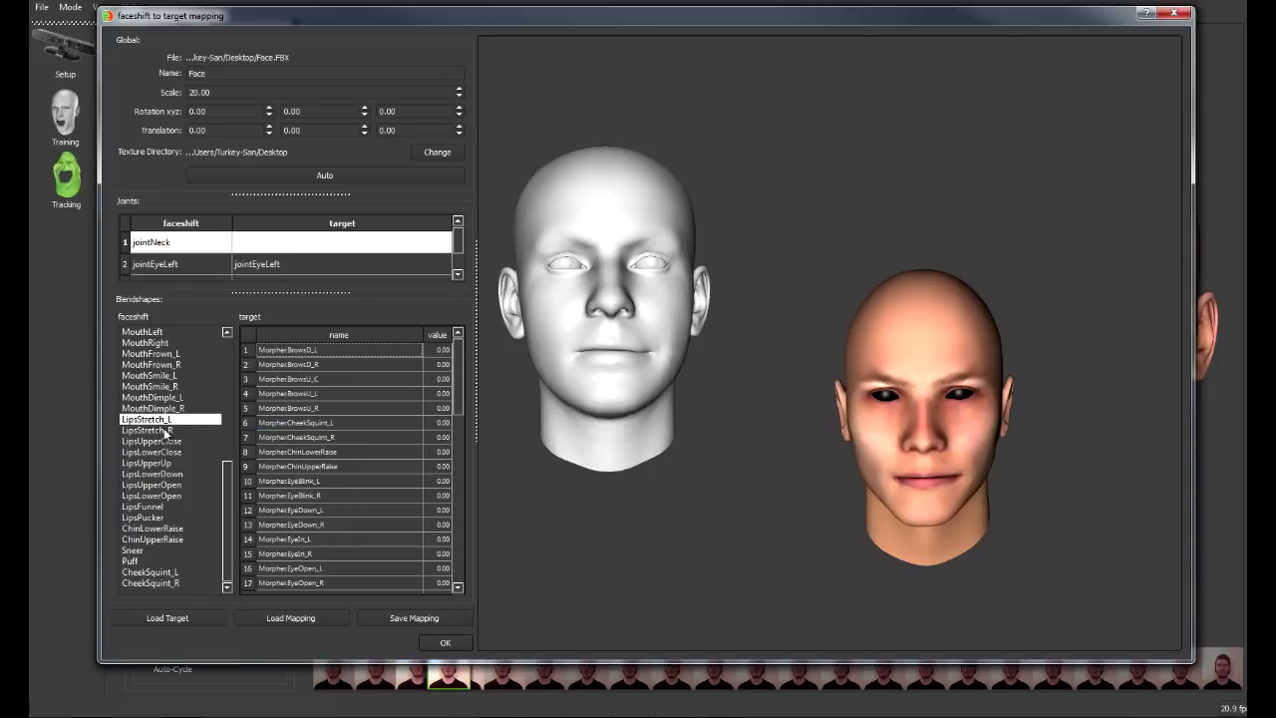
{"action": "scroll", "coordinate": [460, 494], "scroll_direction": "down", "scroll_amount": 11}
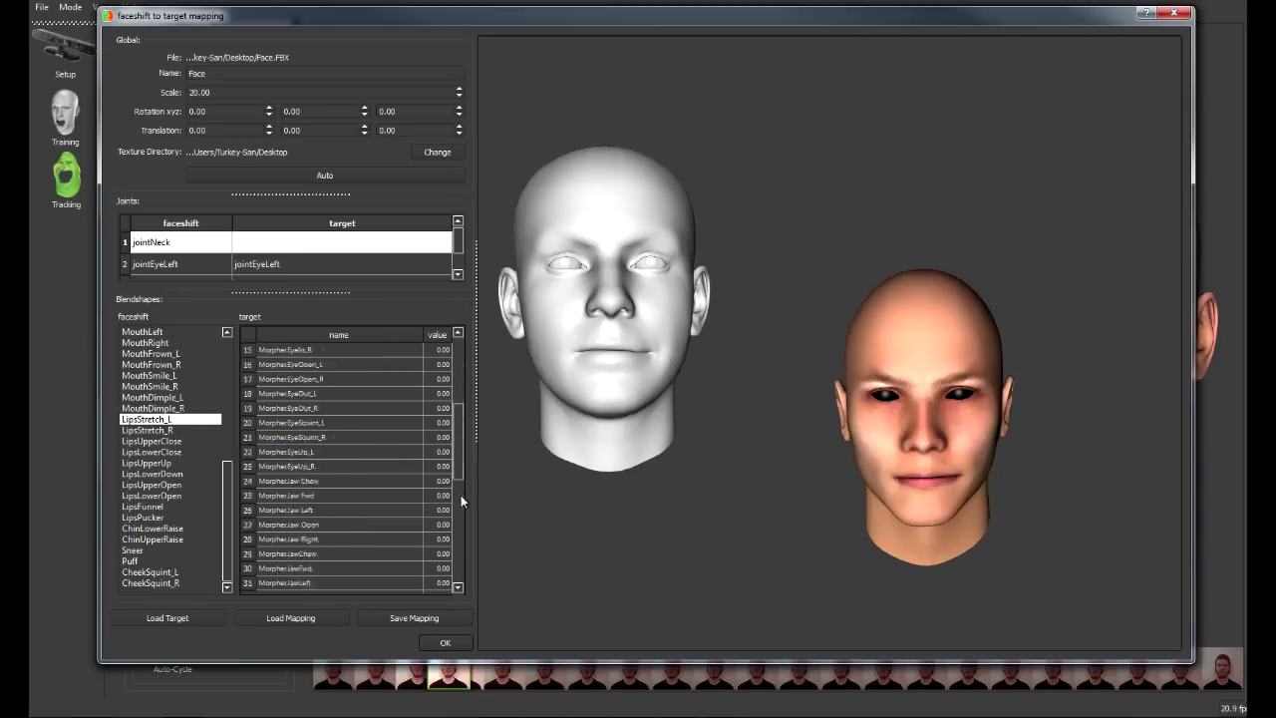
{"action": "scroll", "coordinate": [468, 489], "scroll_direction": "up", "scroll_amount": 1}
{"action": "left_click", "coordinate": [159, 429]}
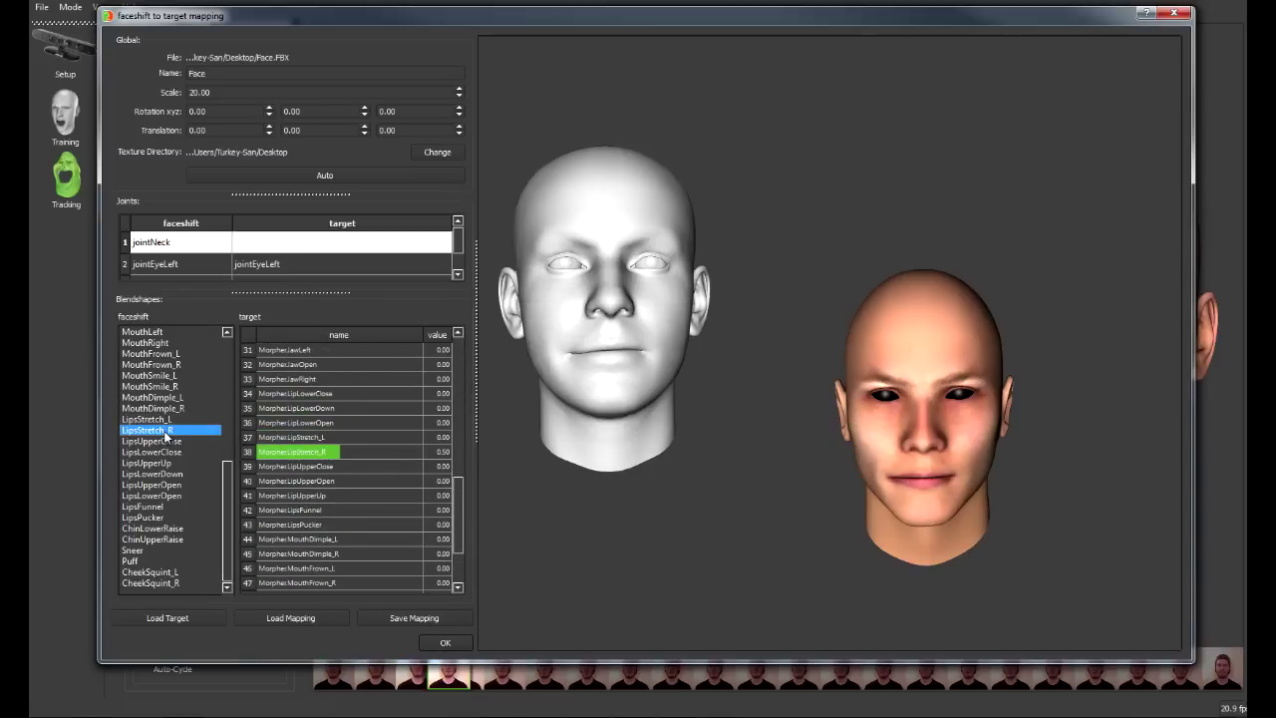
{"action": "left_click", "coordinate": [436, 452]}
{"action": "type", "text": "1"}
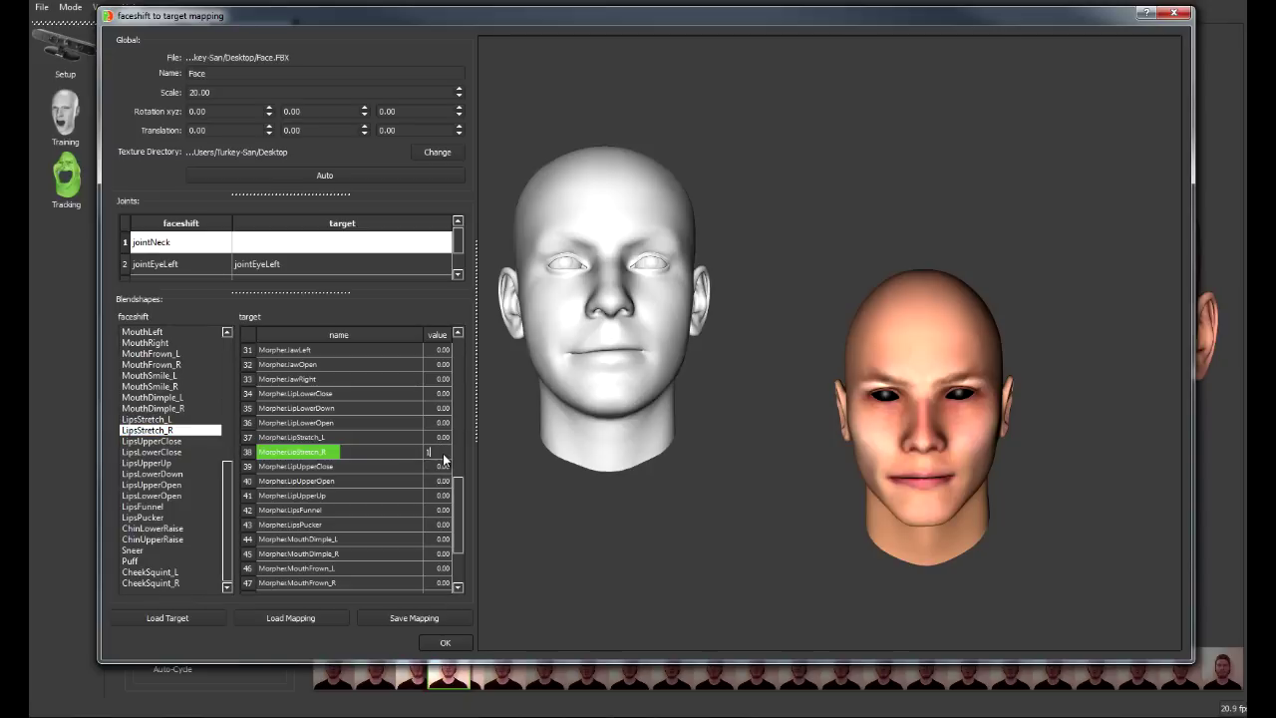
{"action": "key", "text": "Return"}
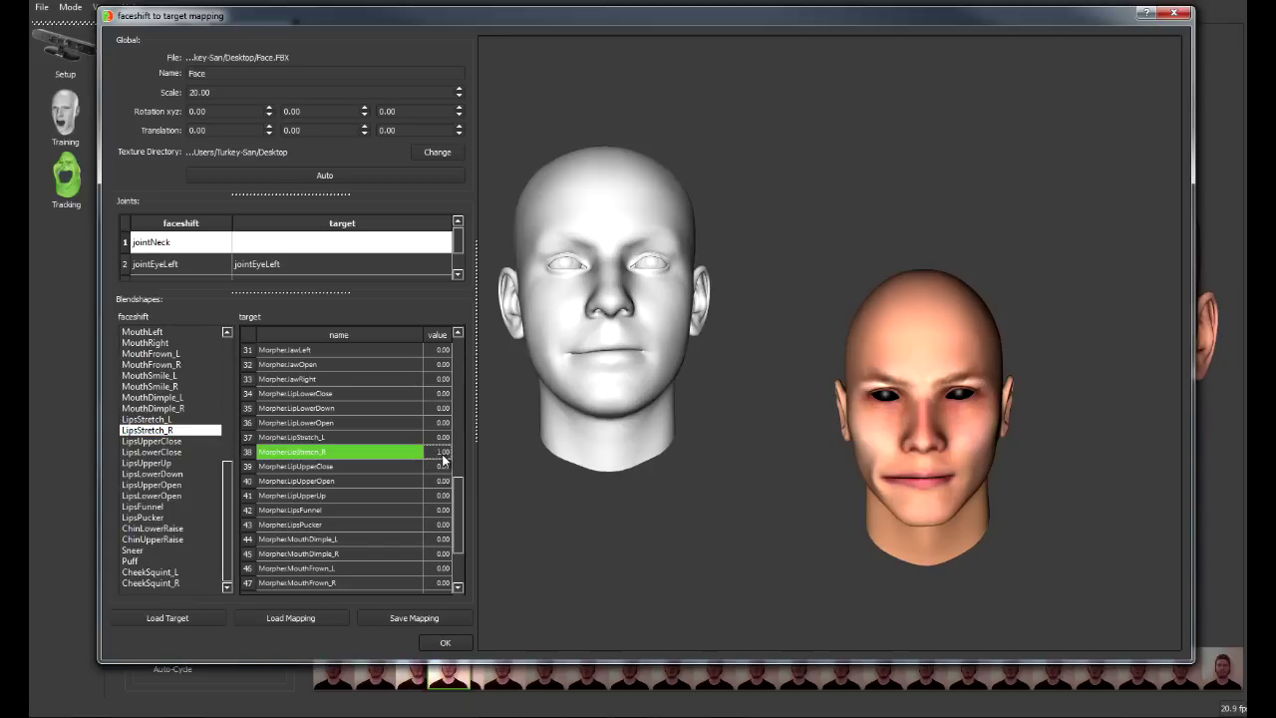
{"action": "type", "text": "0.5"}
{"action": "key", "text": "Return"}
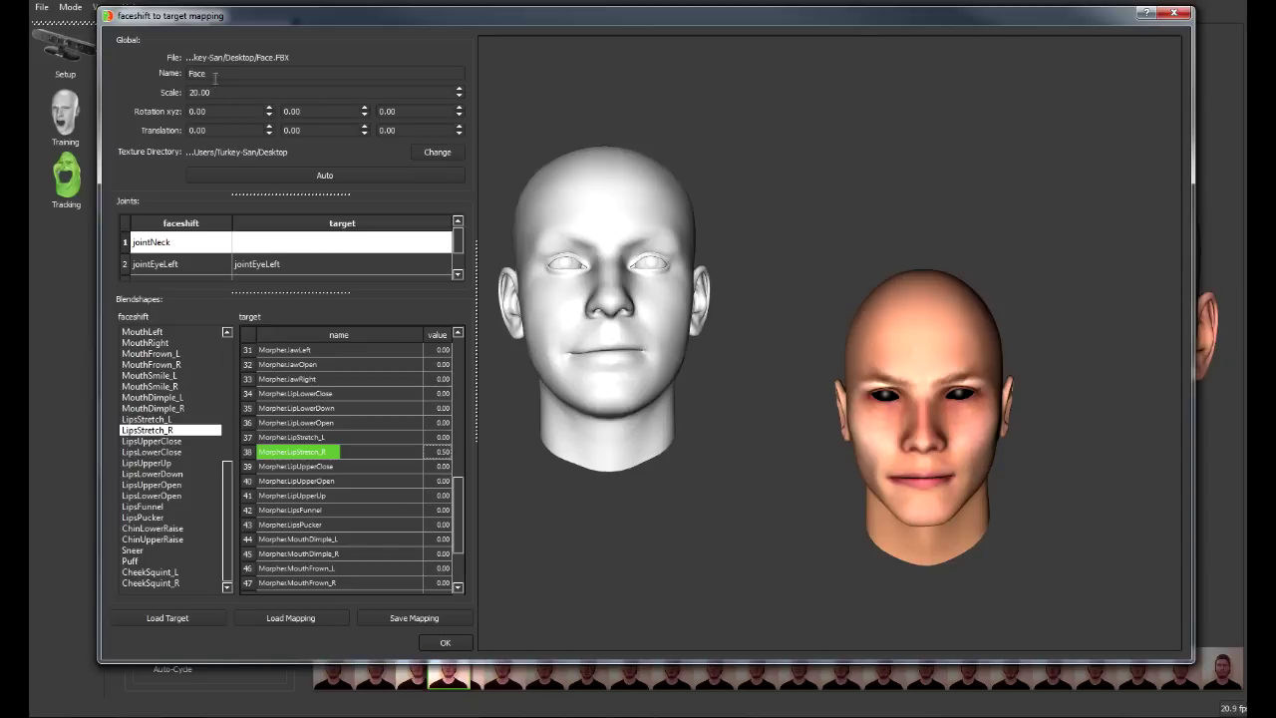
{"action": "left_click", "coordinate": [192, 453]}
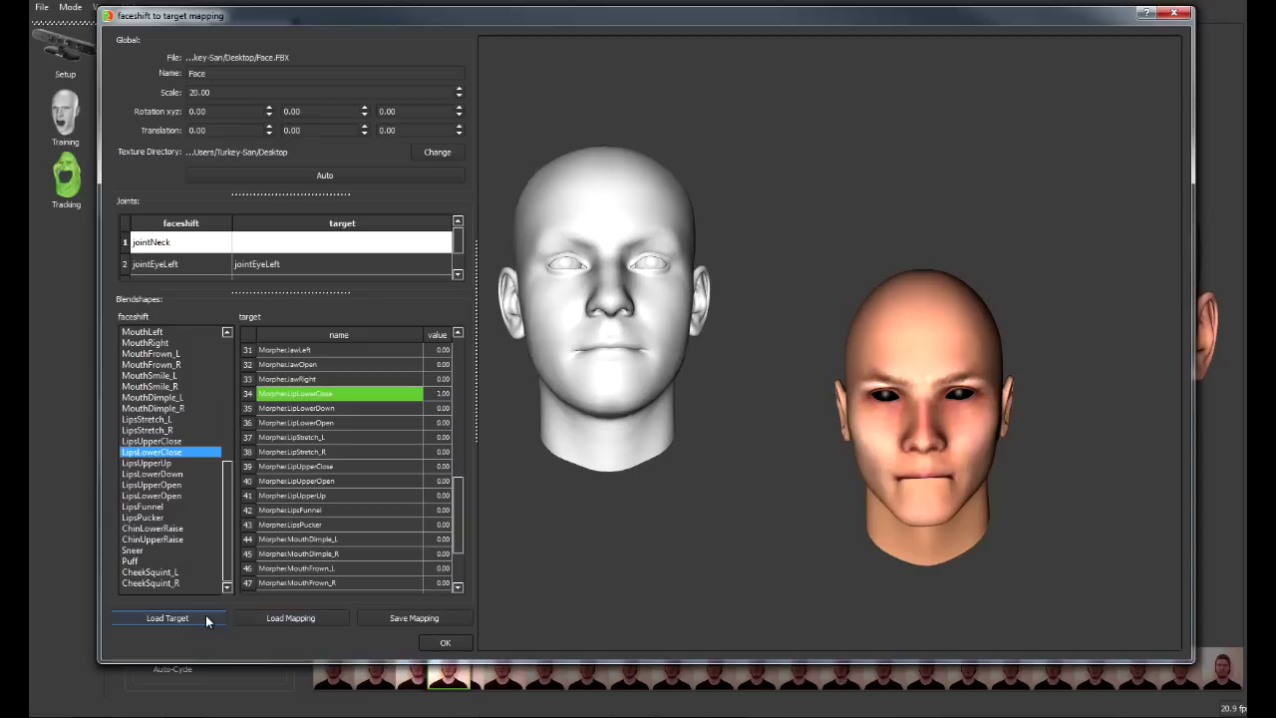
- Save the target mapping to the Desktop as the .fst file FaceMapping
{"action": "left_click", "coordinate": [394, 615]}
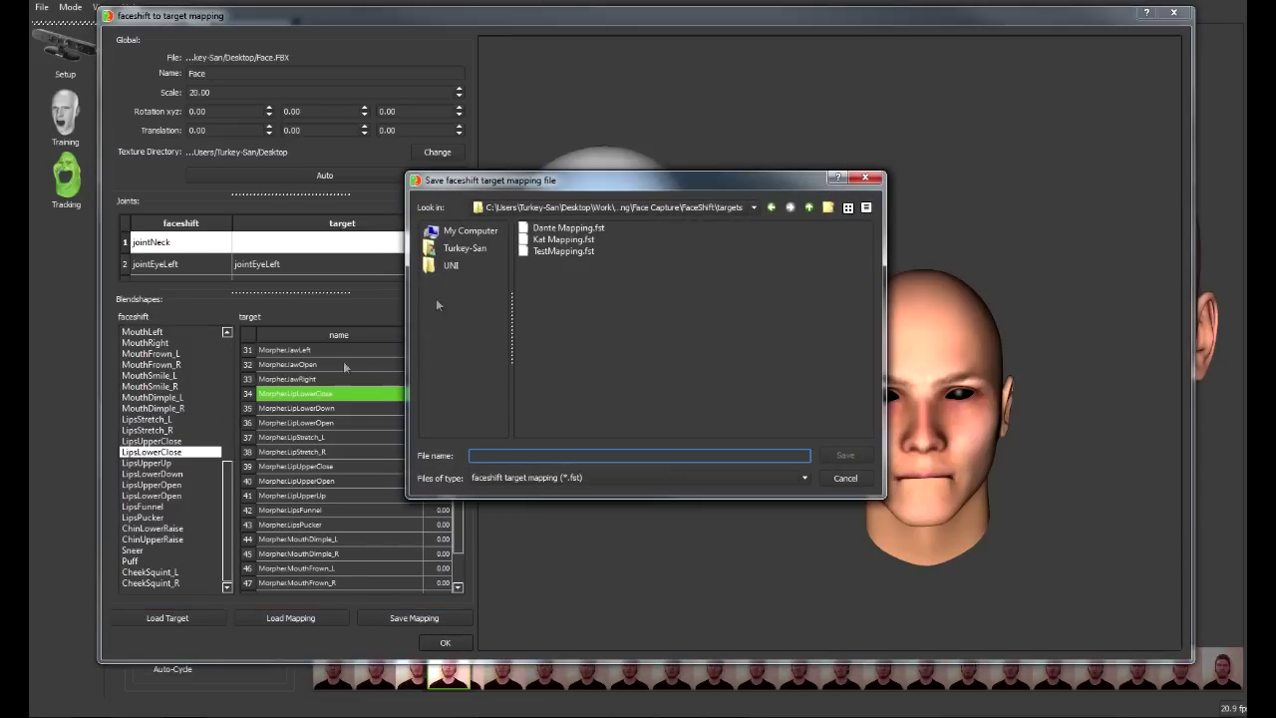
{"action": "left_click", "coordinate": [457, 247]}
{"action": "double_click", "coordinate": [544, 252]}
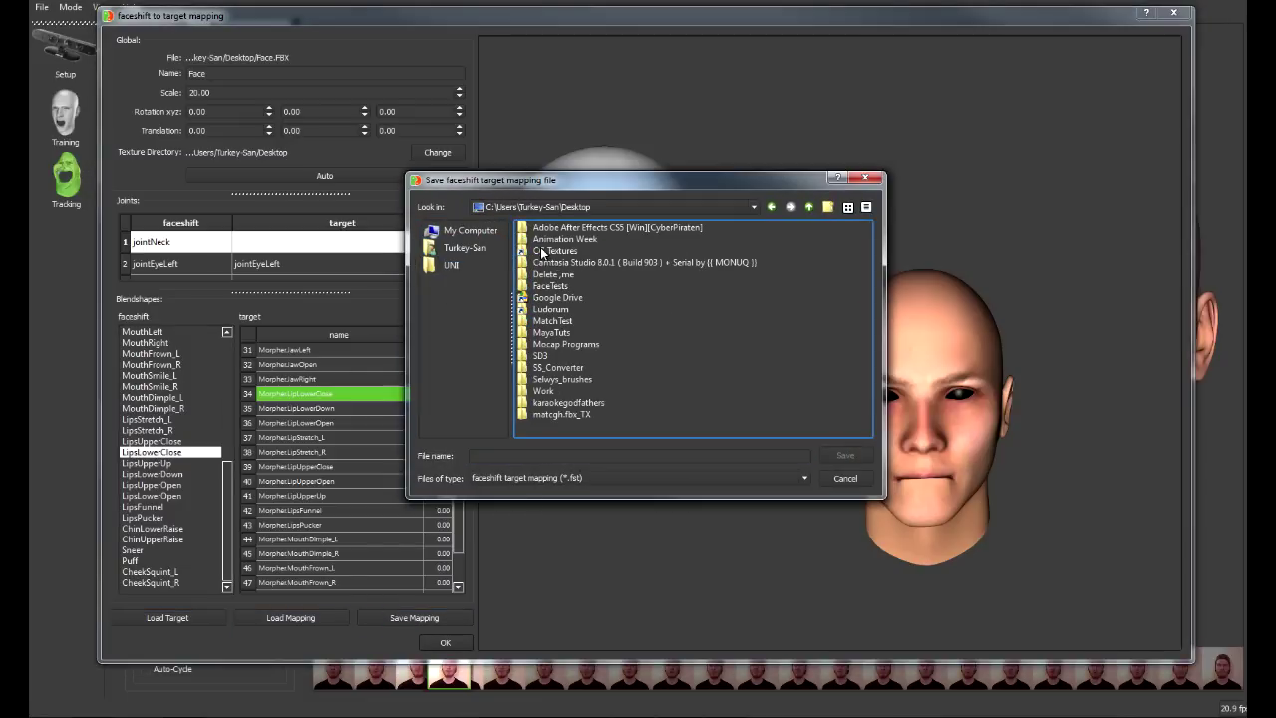
{"action": "left_click", "coordinate": [517, 453]}
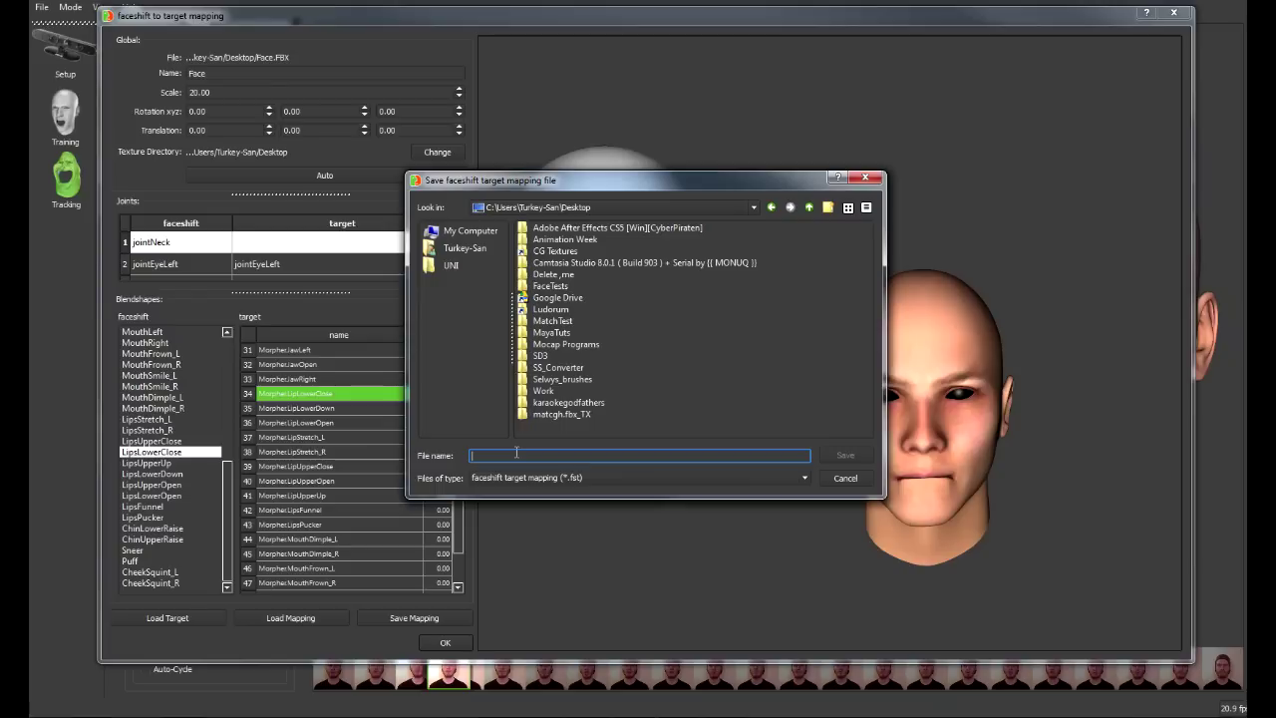
{"action": "type", "text": "FaceMapping"}
{"action": "key", "text": "Return"}
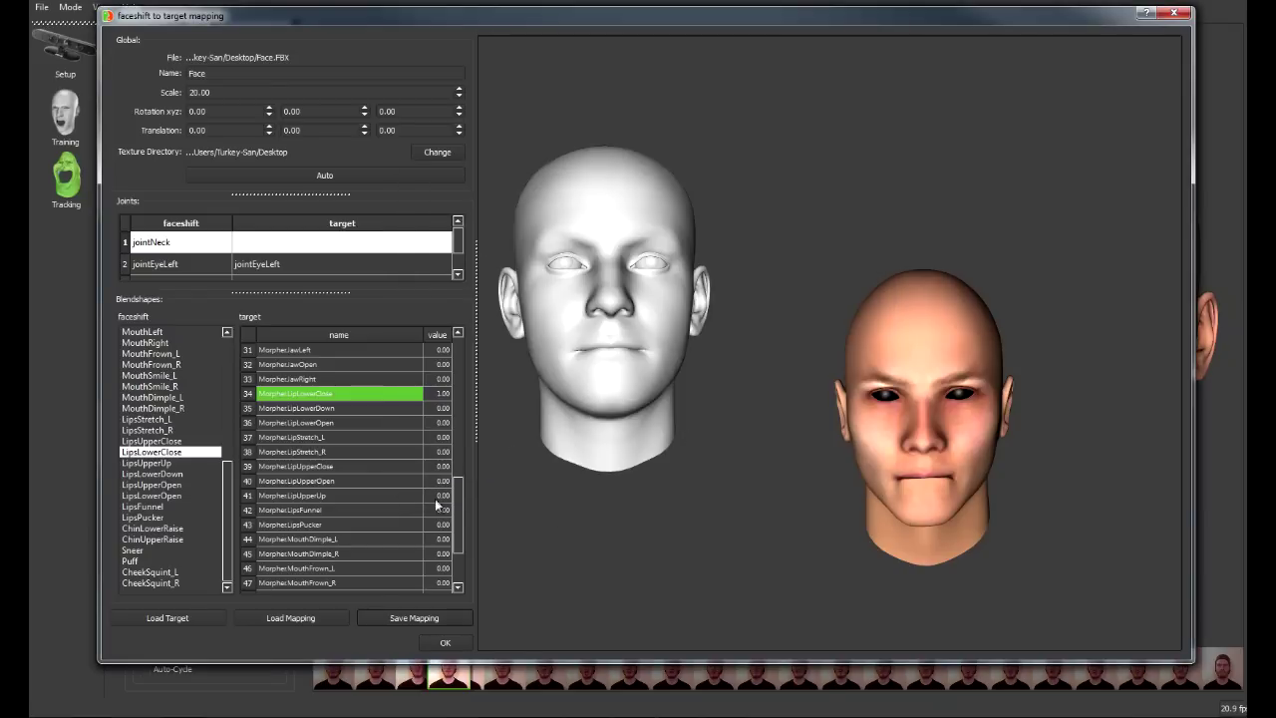
- Keep horizontal translation at 0 and raise the head's vertical translation to exactly 90
{"action": "scroll", "coordinate": [461, 436], "scroll_direction": "up", "scroll_amount": 10}
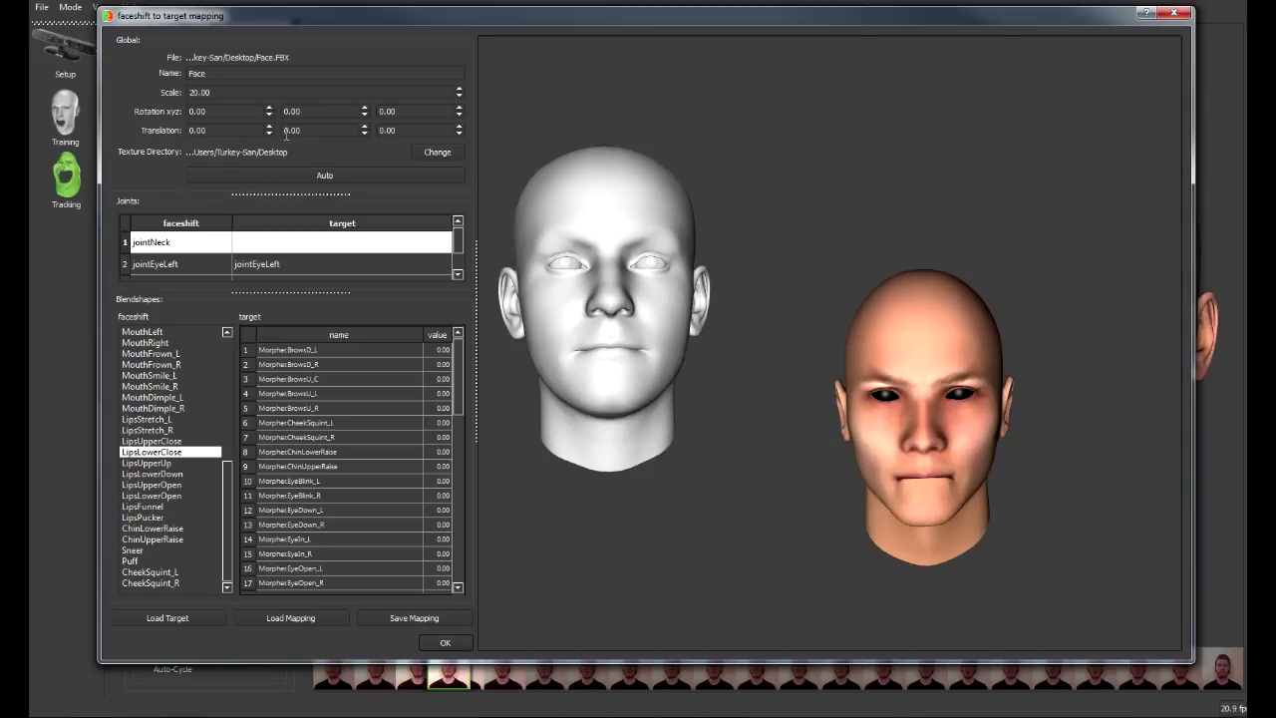
{"action": "double_click", "coordinate": [268, 127]}
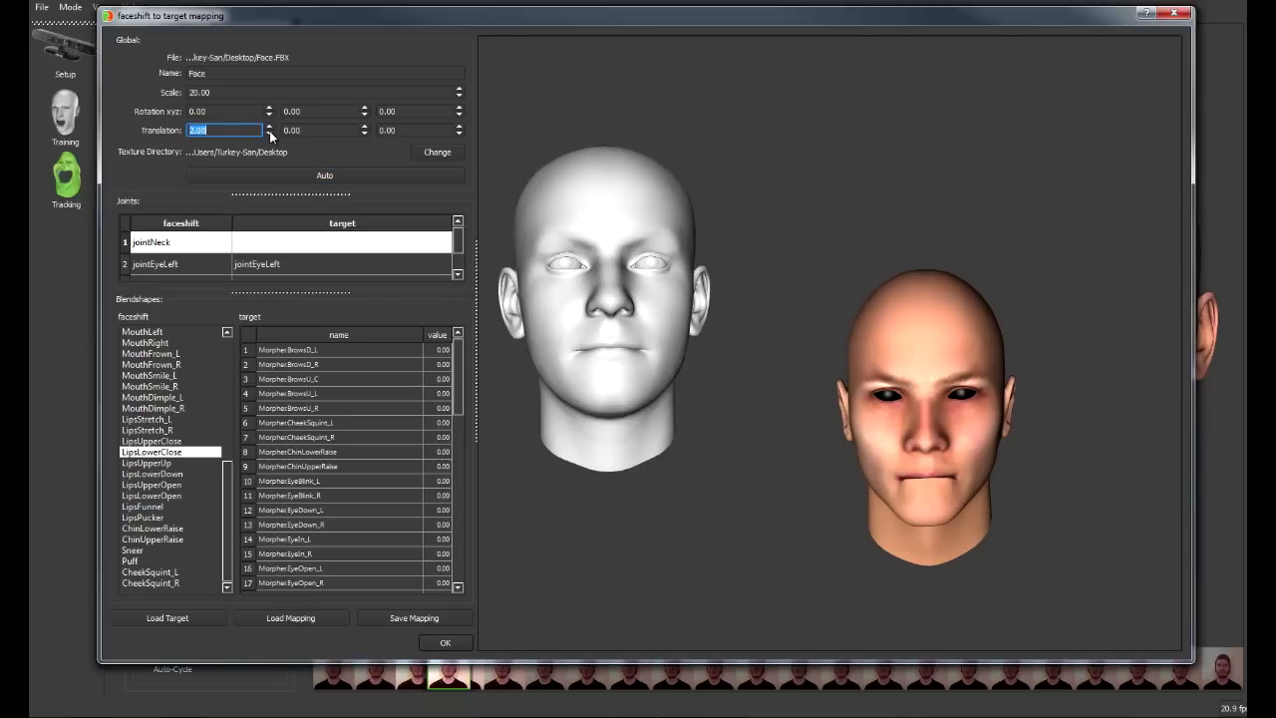
{"action": "double_click", "coordinate": [269, 133]}
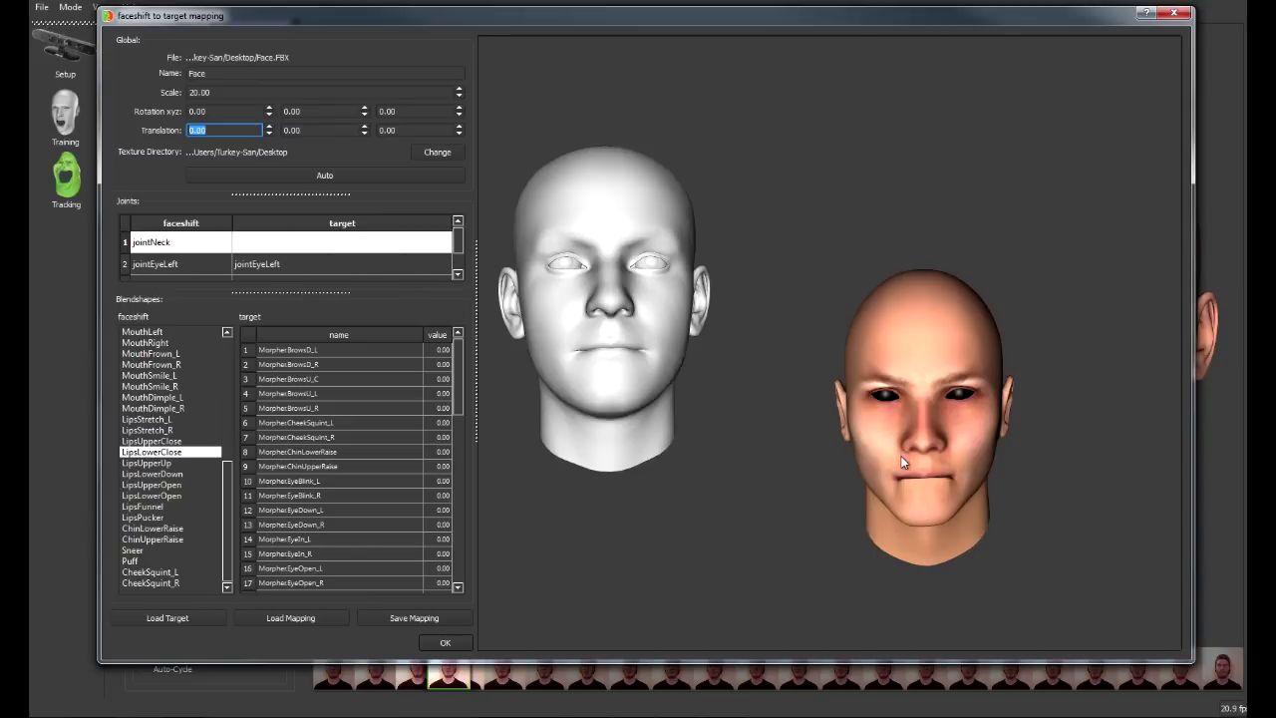
{"action": "left_click", "coordinate": [365, 126]}
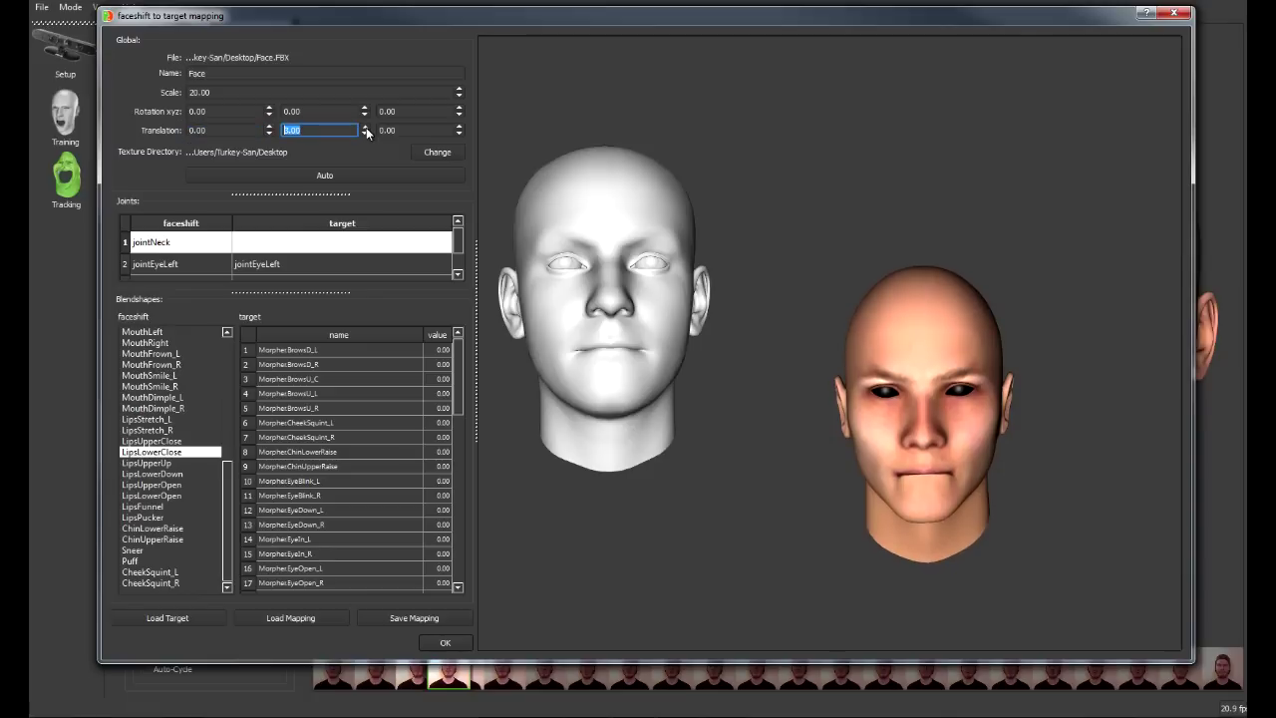
{"action": "left_click", "coordinate": [366, 128]}
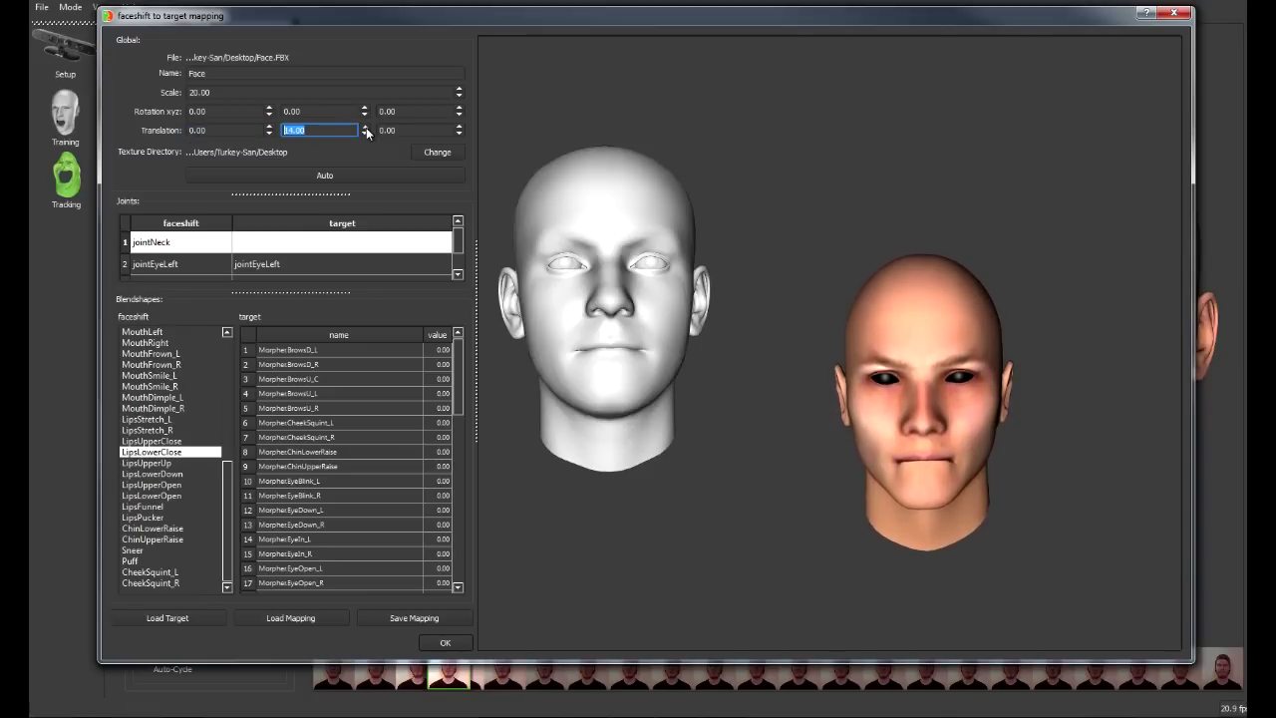
{"action": "left_click", "coordinate": [366, 128]}
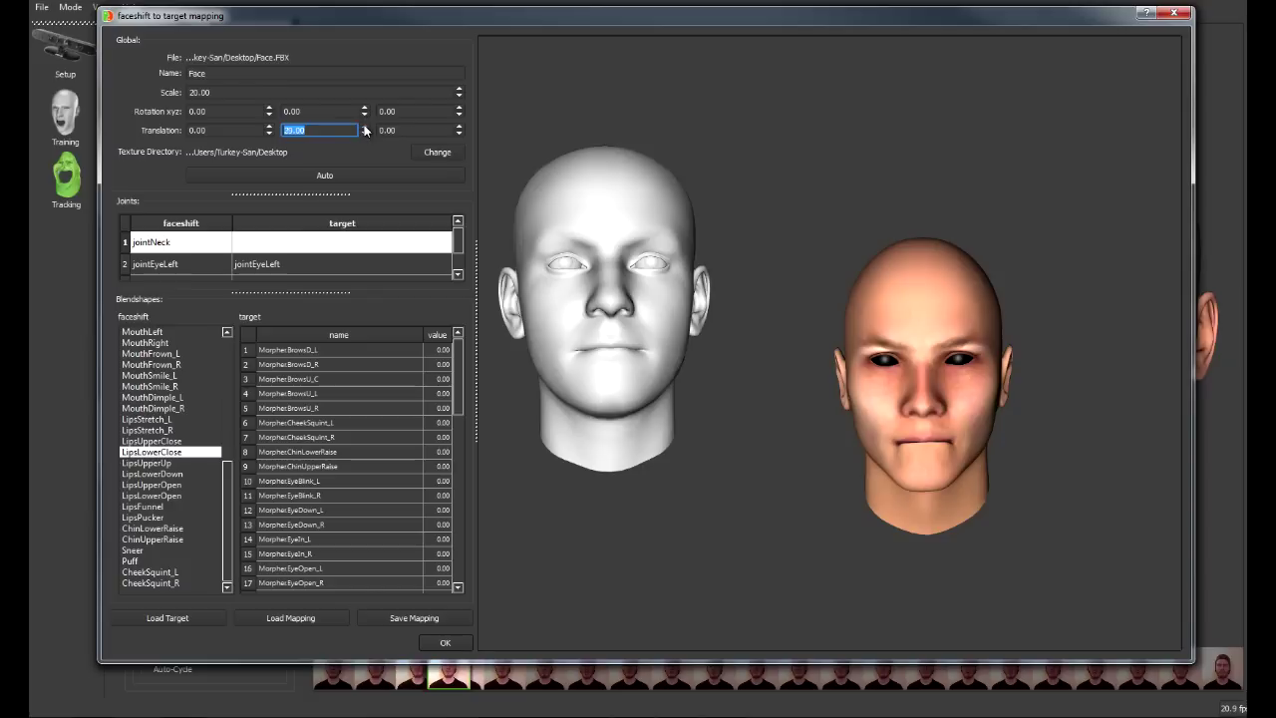
{"action": "left_click", "coordinate": [366, 127]}
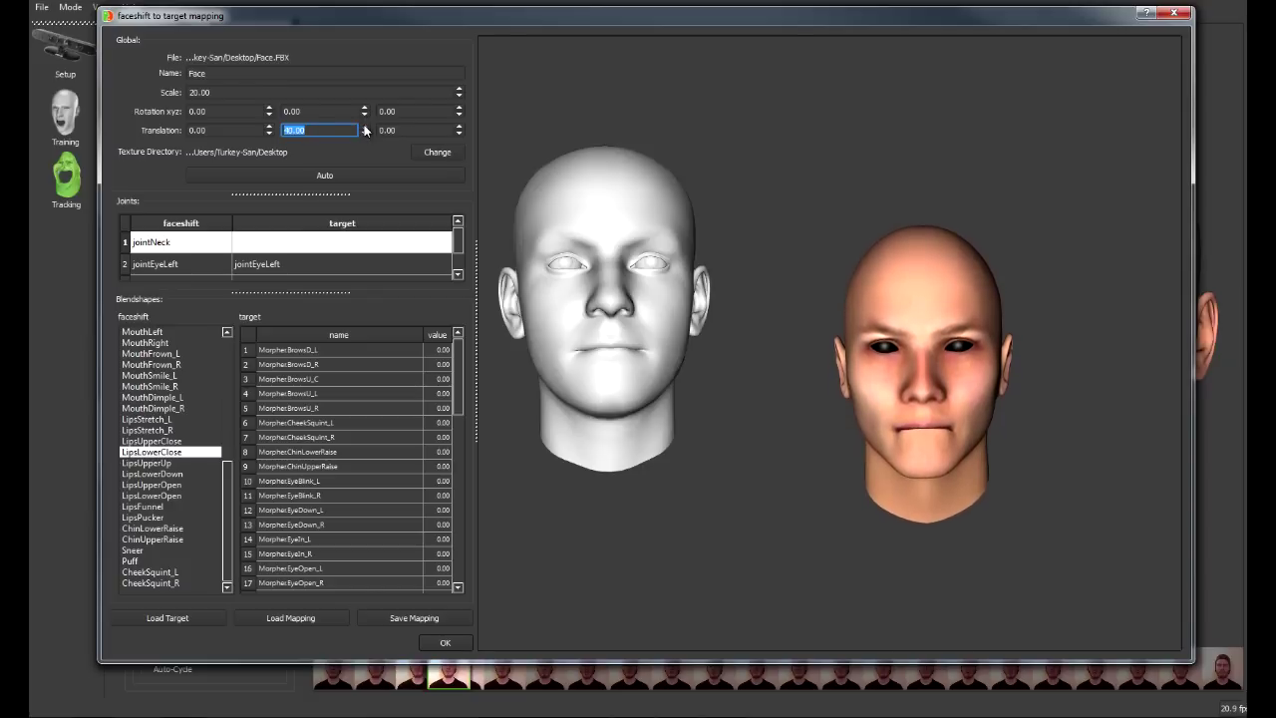
{"action": "left_click", "coordinate": [366, 128]}
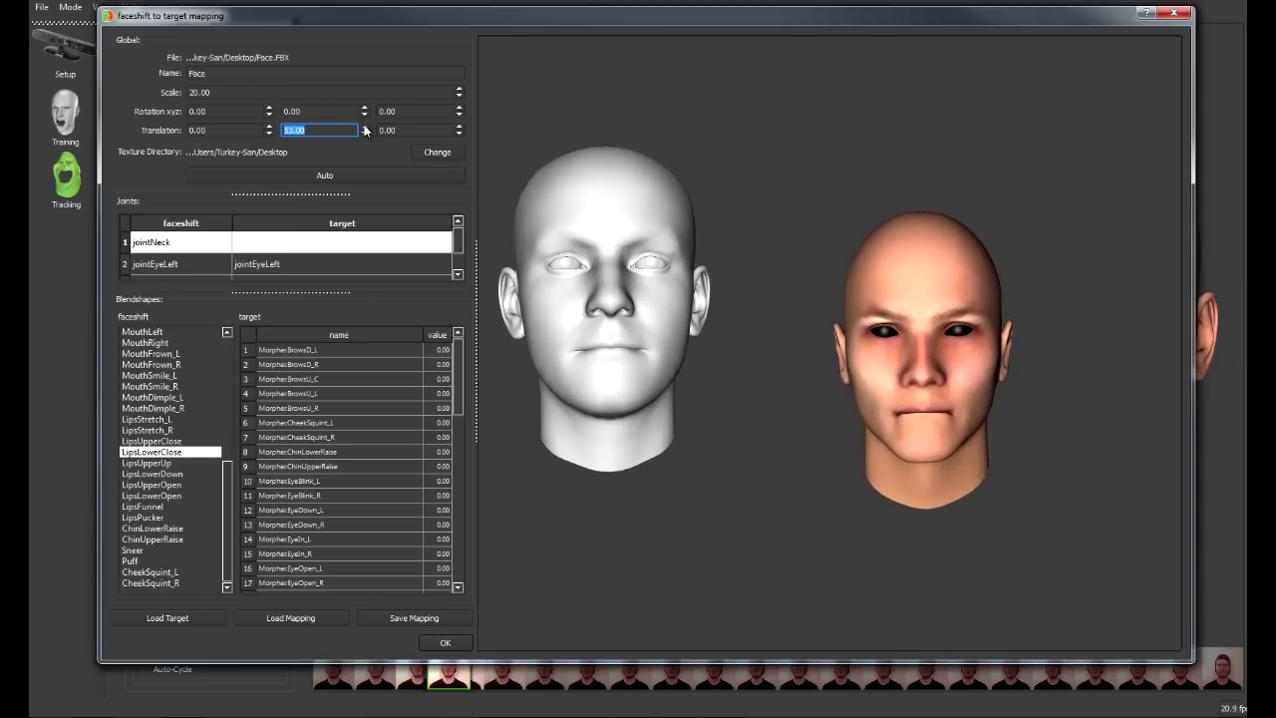
{"action": "left_click", "coordinate": [366, 128]}
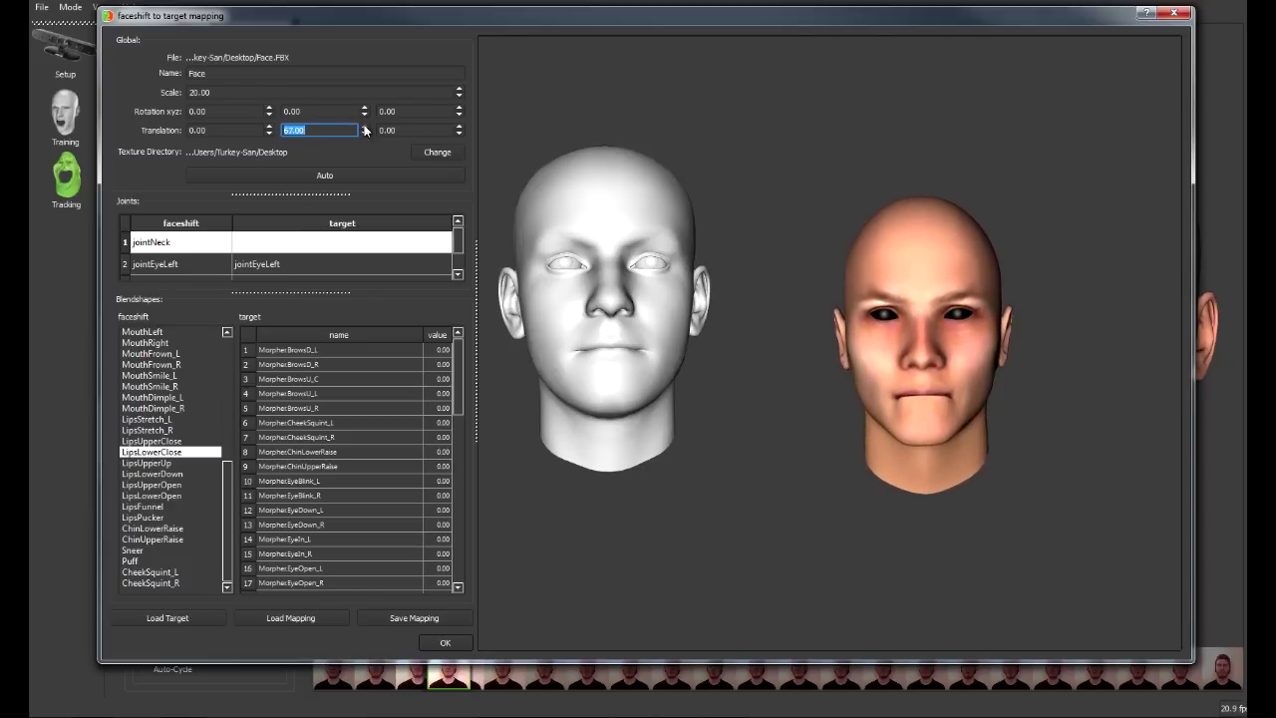
{"action": "left_click", "coordinate": [366, 128]}
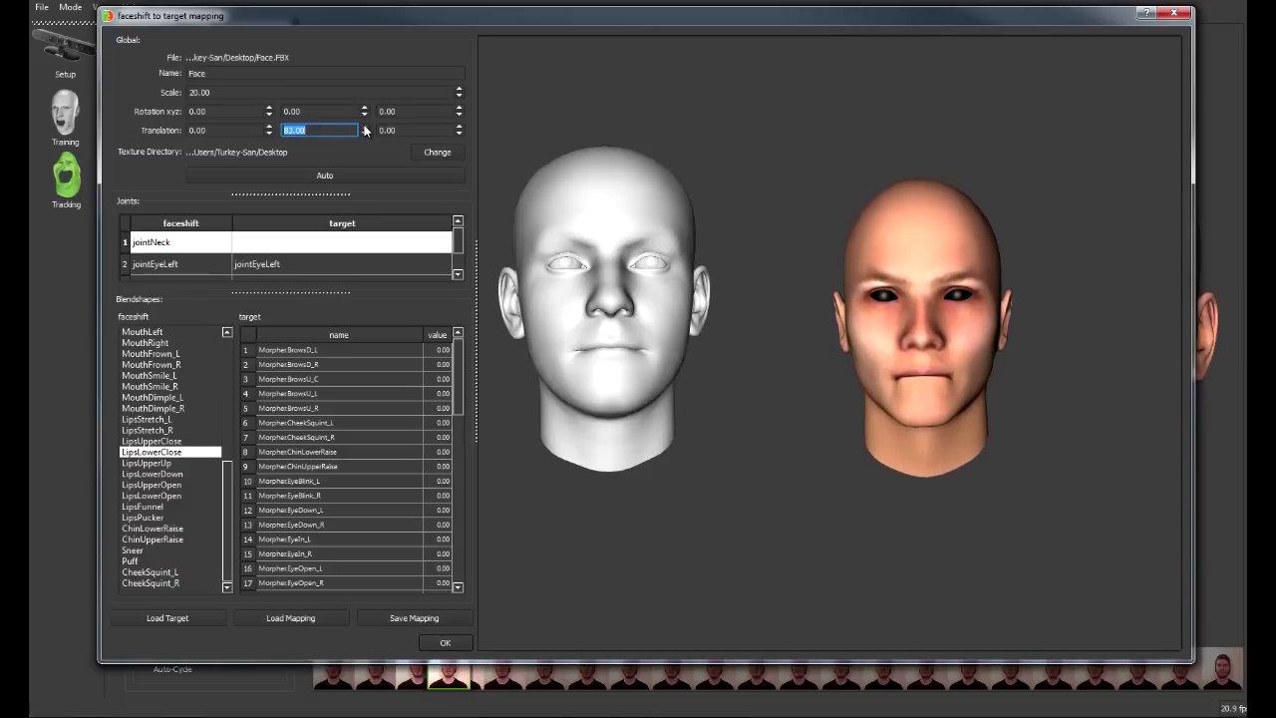
{"action": "left_click", "coordinate": [364, 128]}
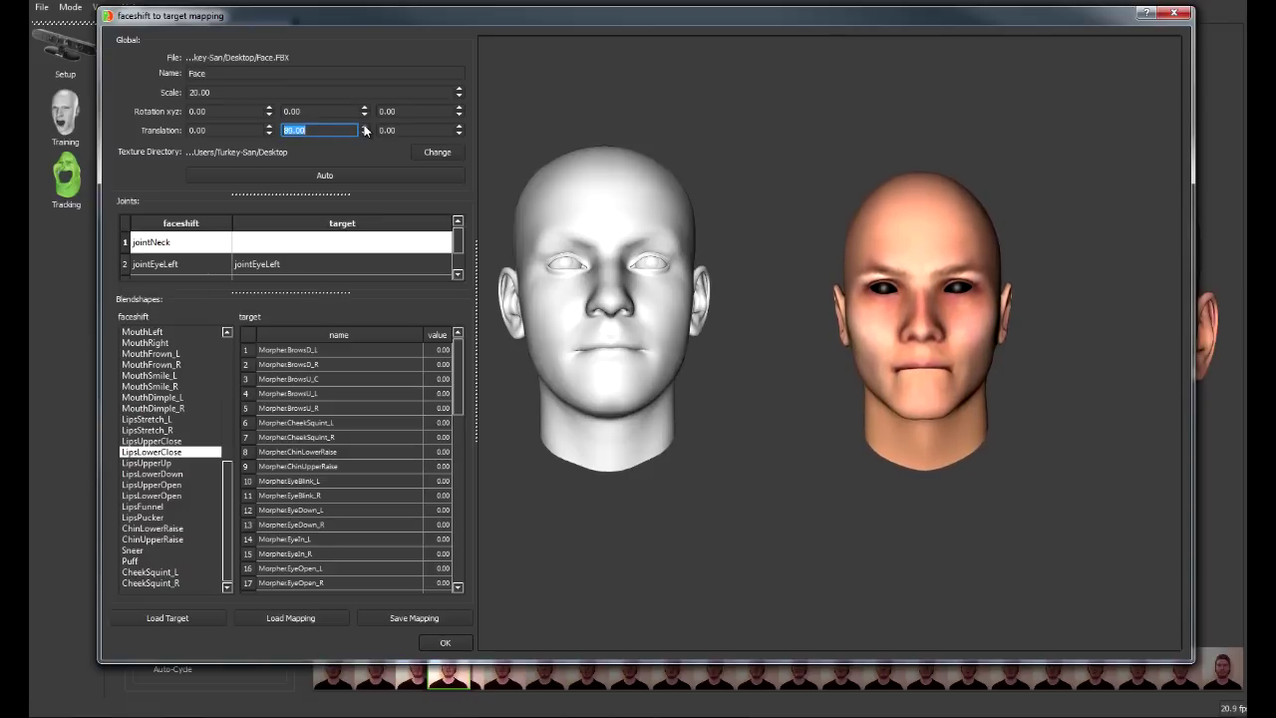
{"action": "left_click", "coordinate": [364, 133]}
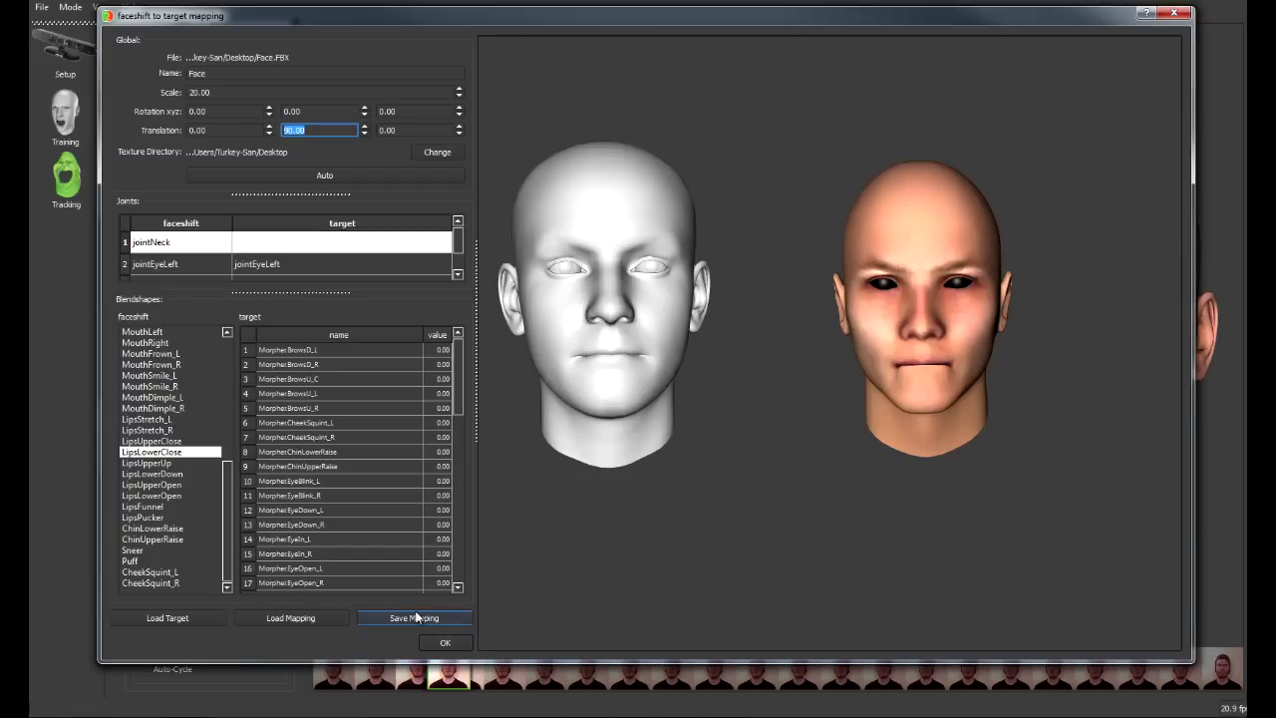
- Rename the target from Face to FaceTut and accept the target settings
{"action": "left_click_drag", "start_coordinate": [226, 77], "coordinate": [120, 70]}
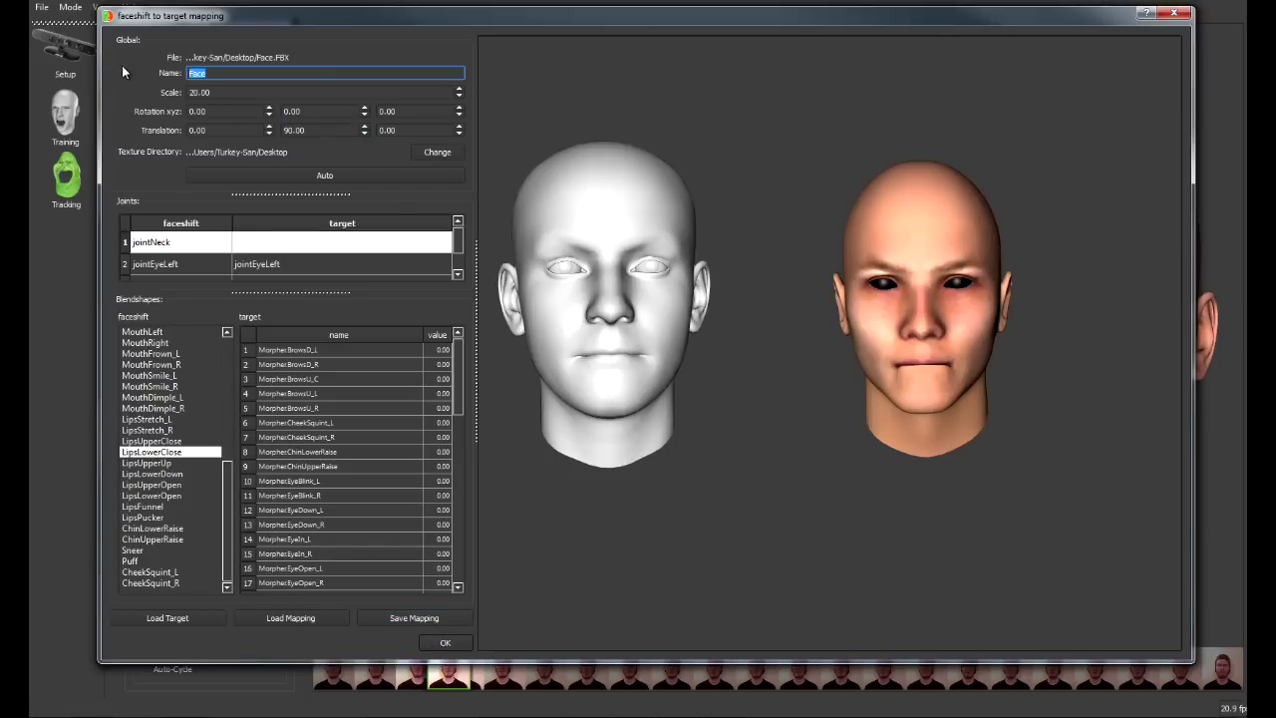
{"action": "type", "text": "FaceTut"}
{"action": "left_click", "coordinate": [450, 642]}
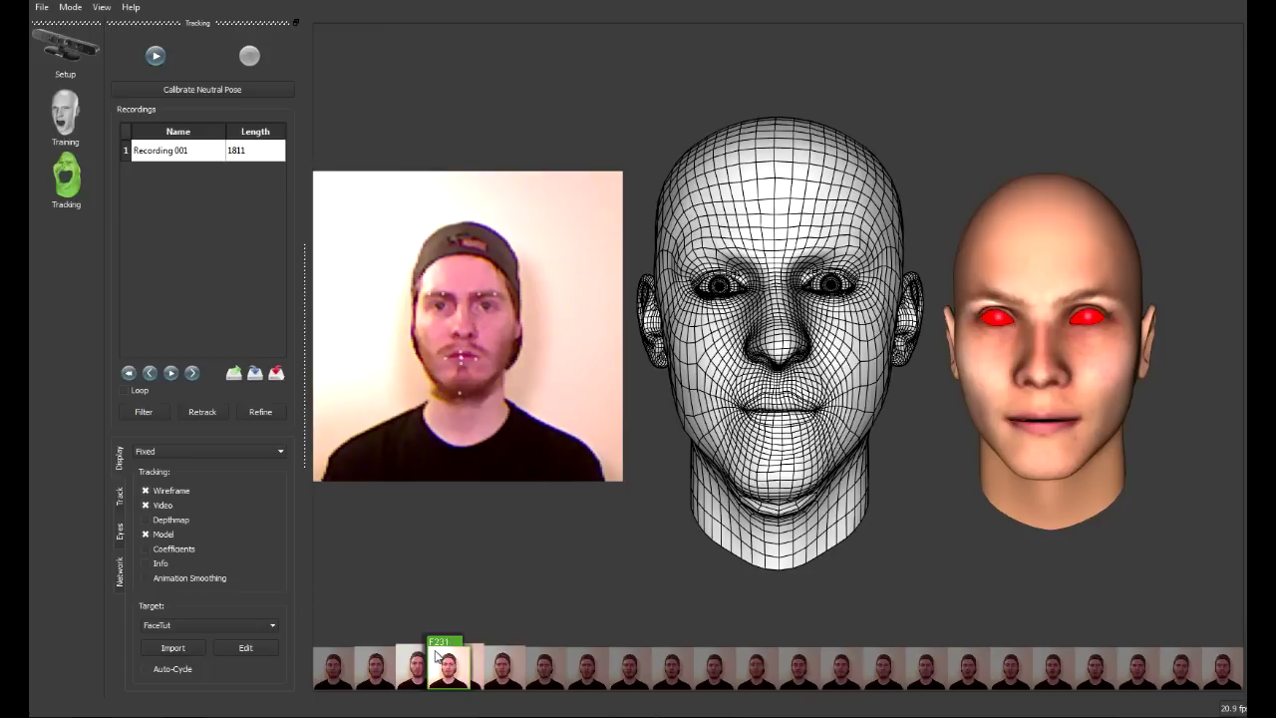
- Play Recording 001 and scrub to frame 255 to confirm the FaceTut head follows the actor
{"action": "left_click", "coordinate": [171, 372]}
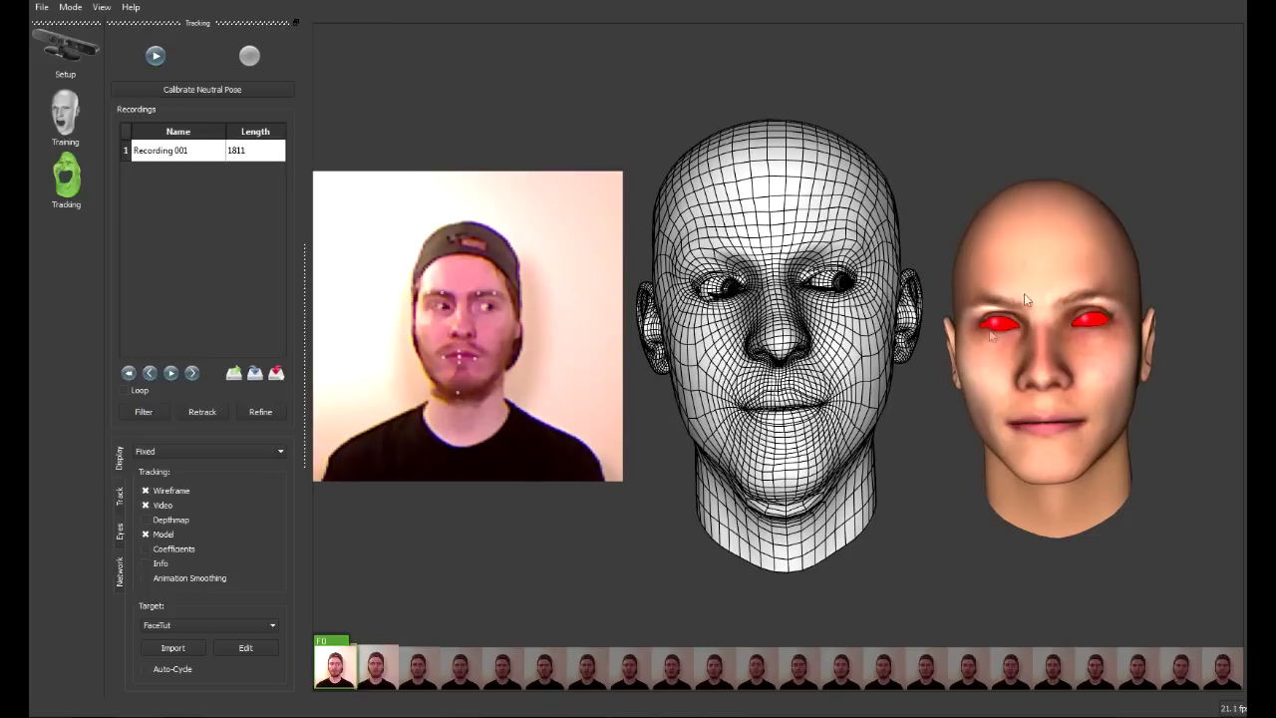
{"action": "left_click_drag", "start_coordinate": [337, 663], "coordinate": [459, 662]}
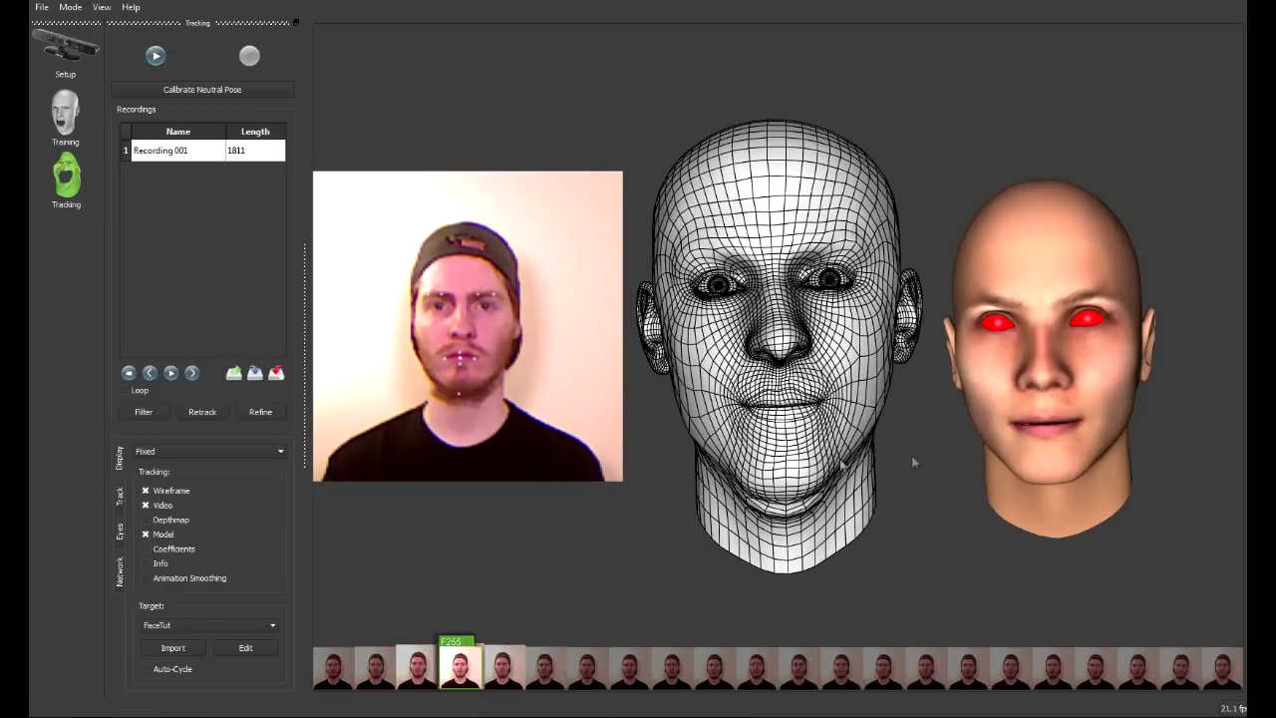
- Start an FBX export of the recording to the Desktop, naming the file FacshiftFace
{"action": "left_click", "coordinate": [278, 375]}
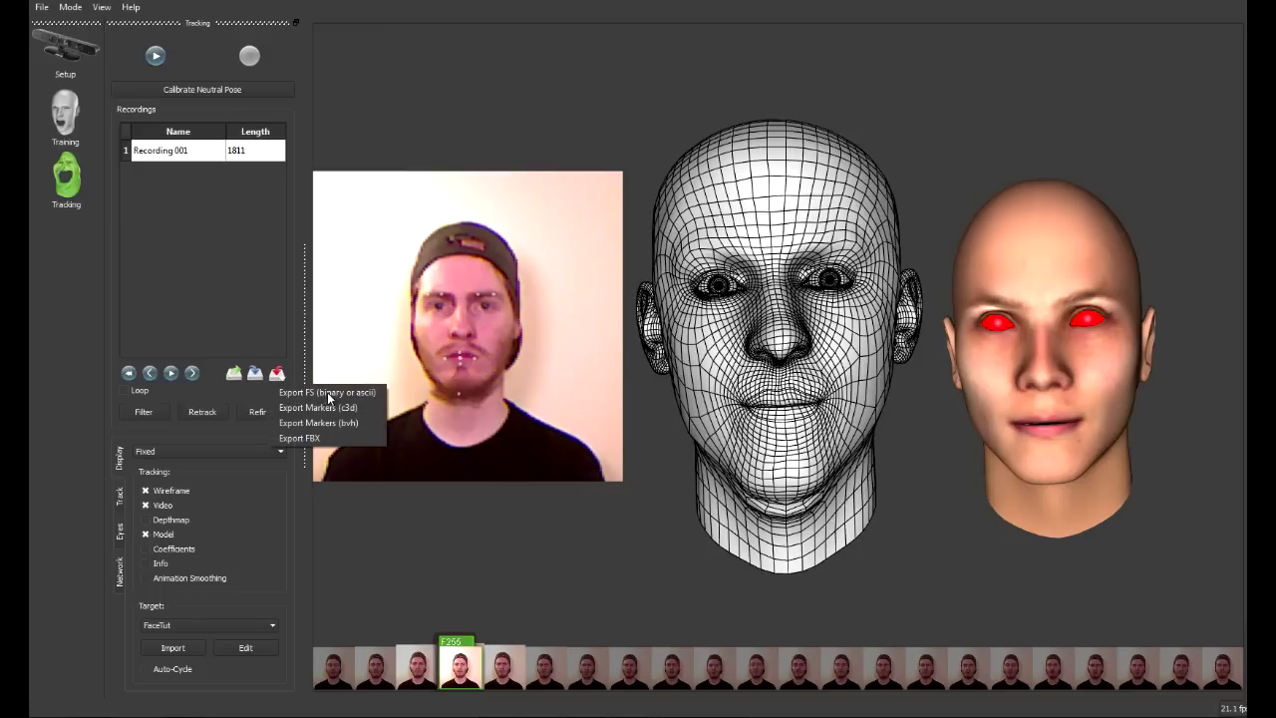
{"action": "left_click", "coordinate": [298, 439]}
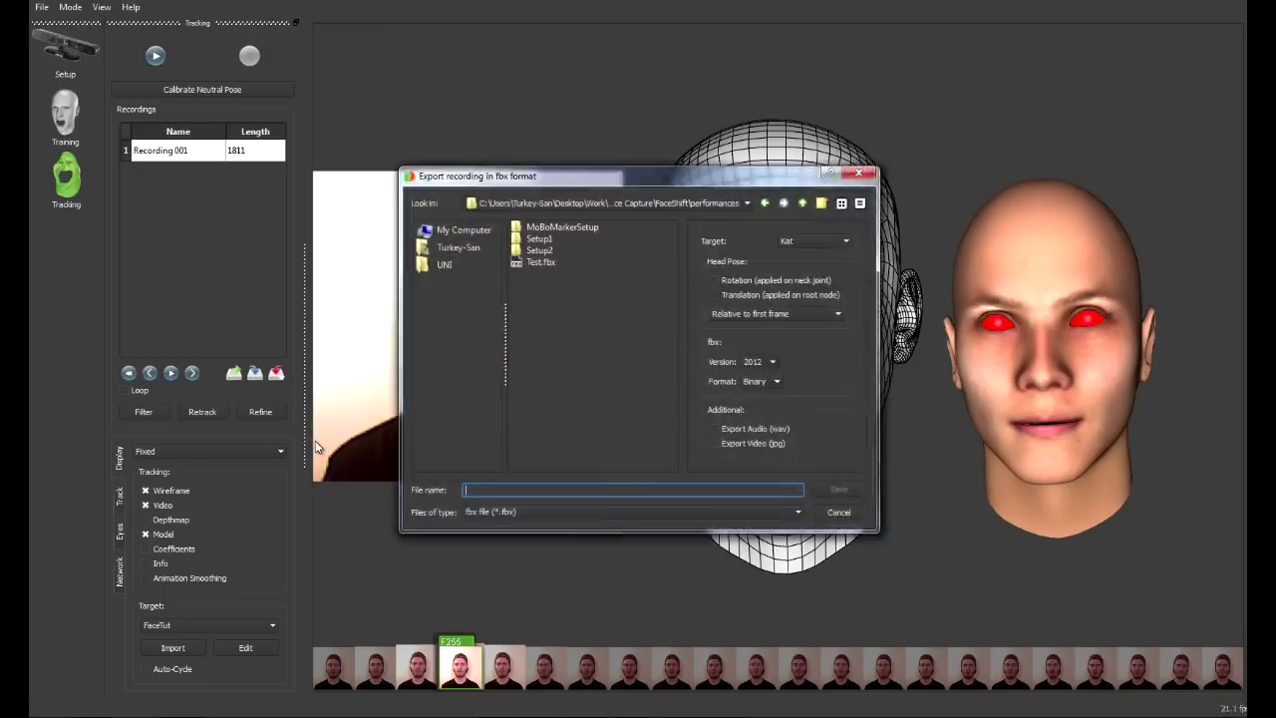
{"action": "left_click", "coordinate": [453, 230]}
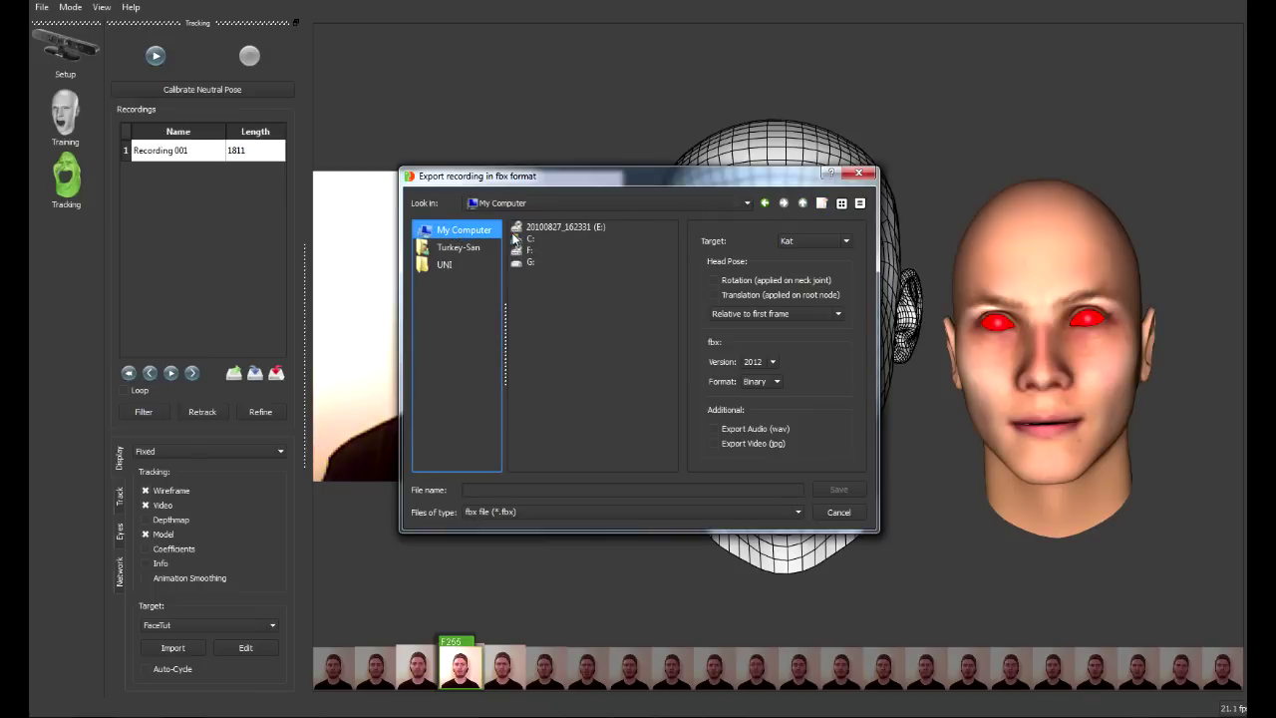
{"action": "left_click", "coordinate": [458, 247]}
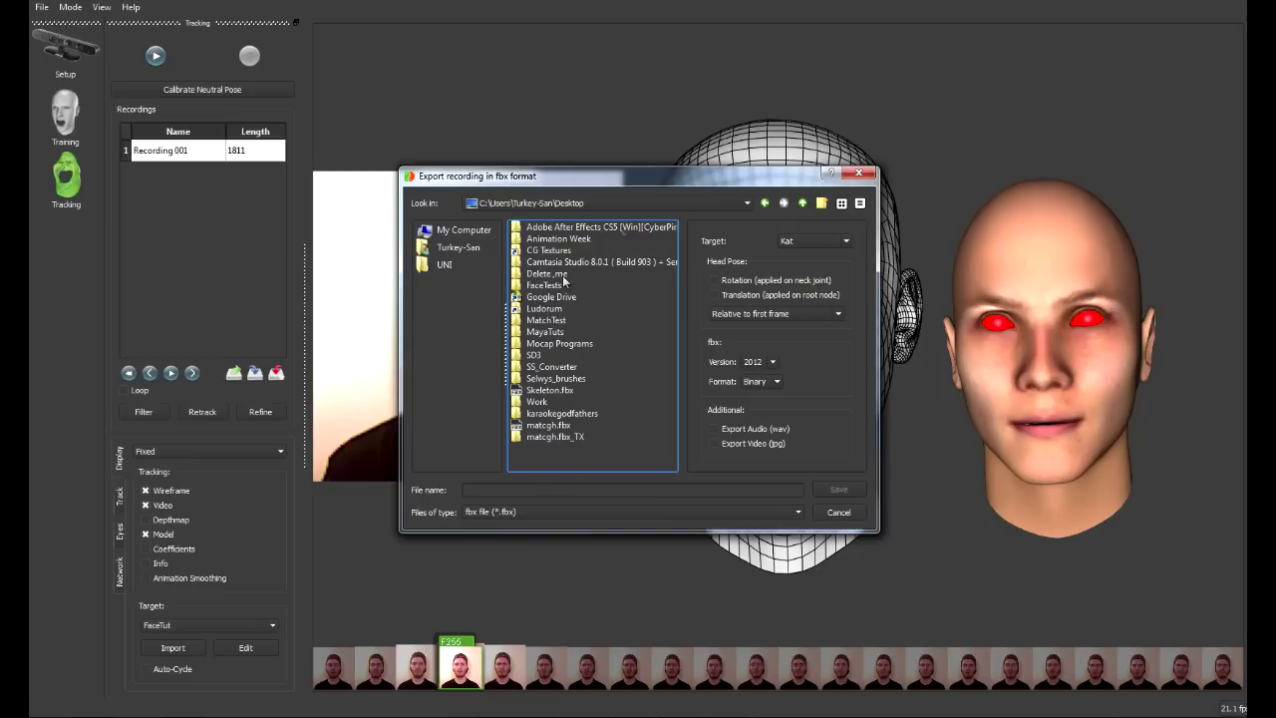
{"action": "left_click", "coordinate": [498, 489]}
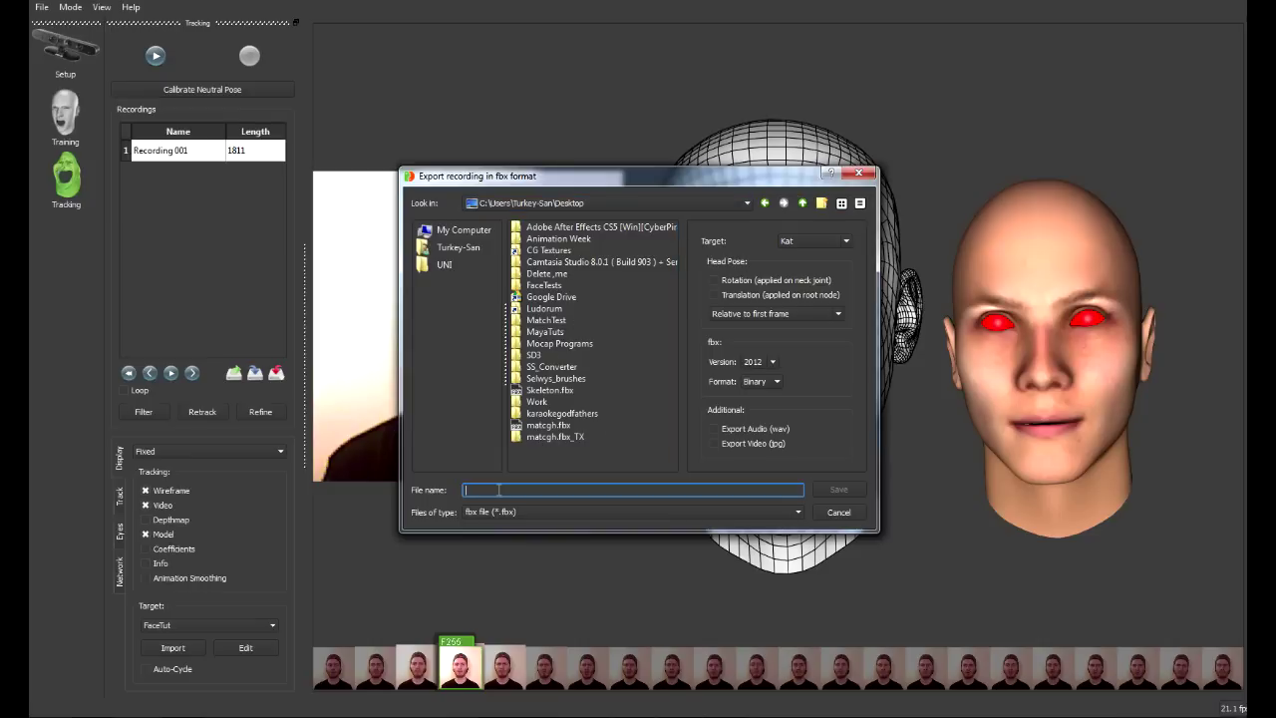
{"action": "type", "text": "FacshiftFace"}
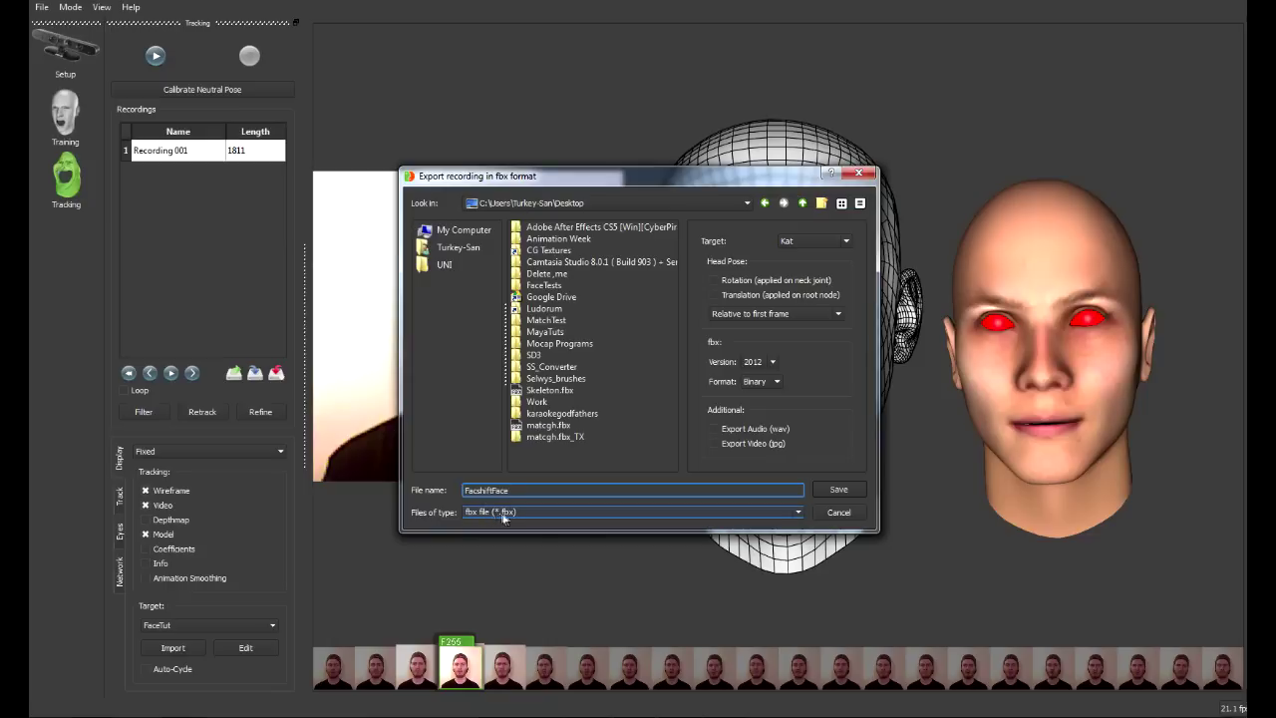
- Set export target FaceTut, FBX version 2013 in Binary format, and save the file
{"action": "left_click", "coordinate": [819, 240]}
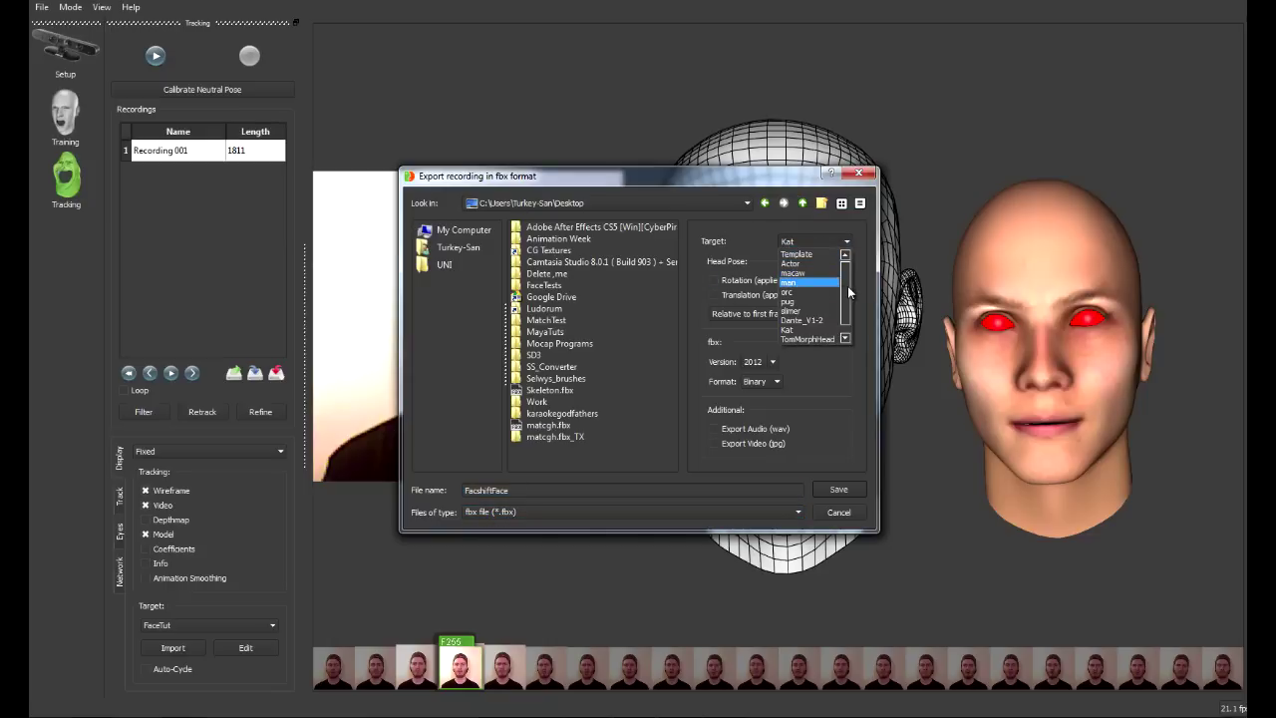
{"action": "scroll", "coordinate": [848, 291], "scroll_direction": "down", "scroll_amount": 2}
{"action": "left_click", "coordinate": [813, 338]}
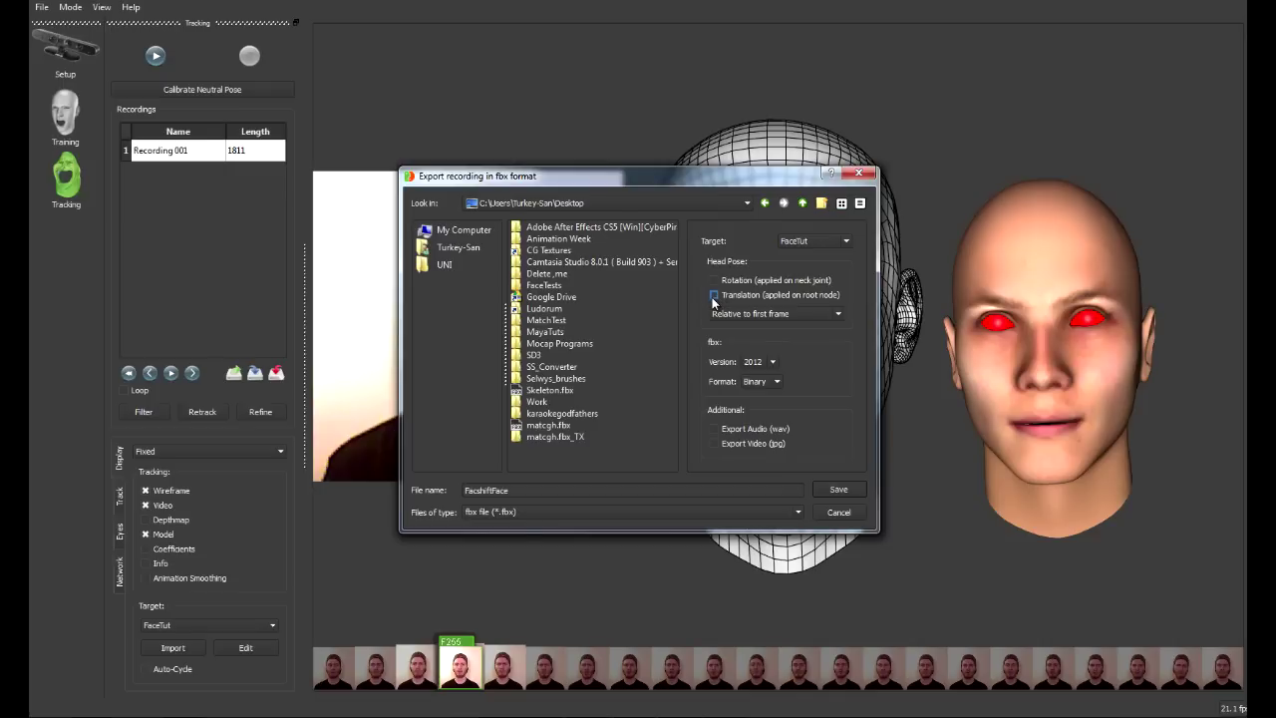
{"action": "left_click", "coordinate": [773, 362]}
{"action": "left_click", "coordinate": [773, 364]}
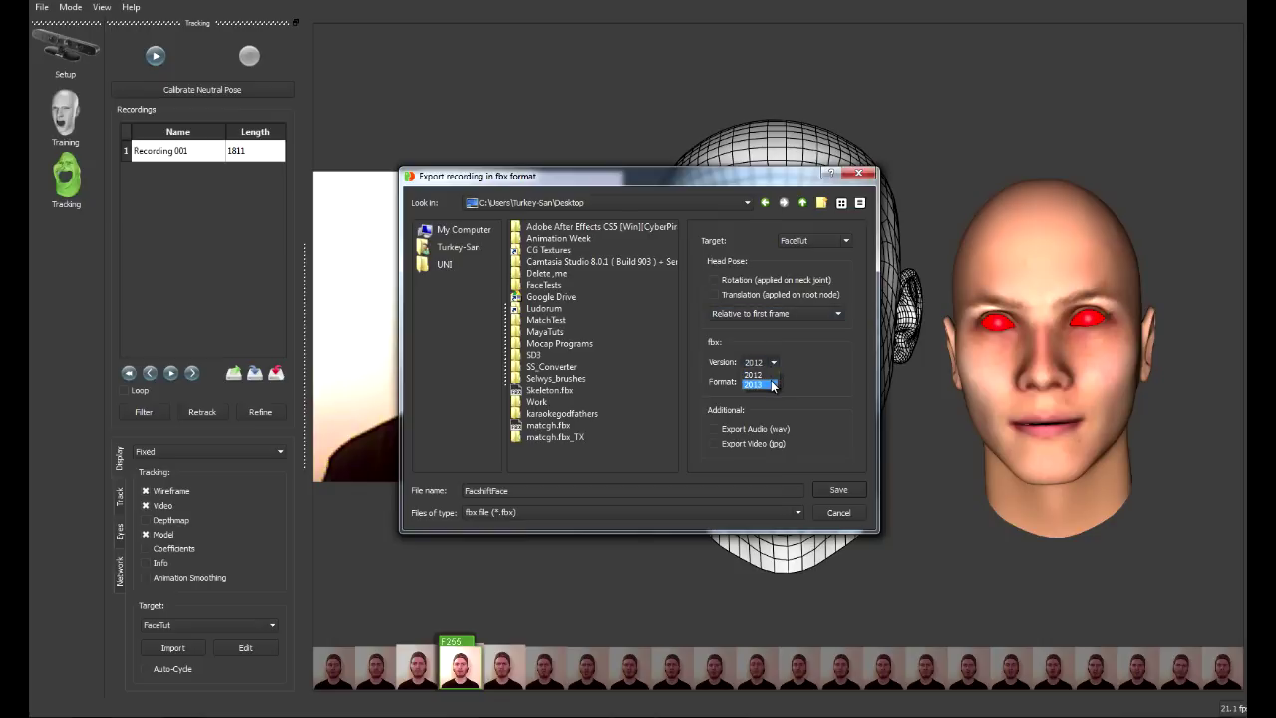
{"action": "left_click", "coordinate": [776, 383]}
{"action": "left_click", "coordinate": [776, 388]}
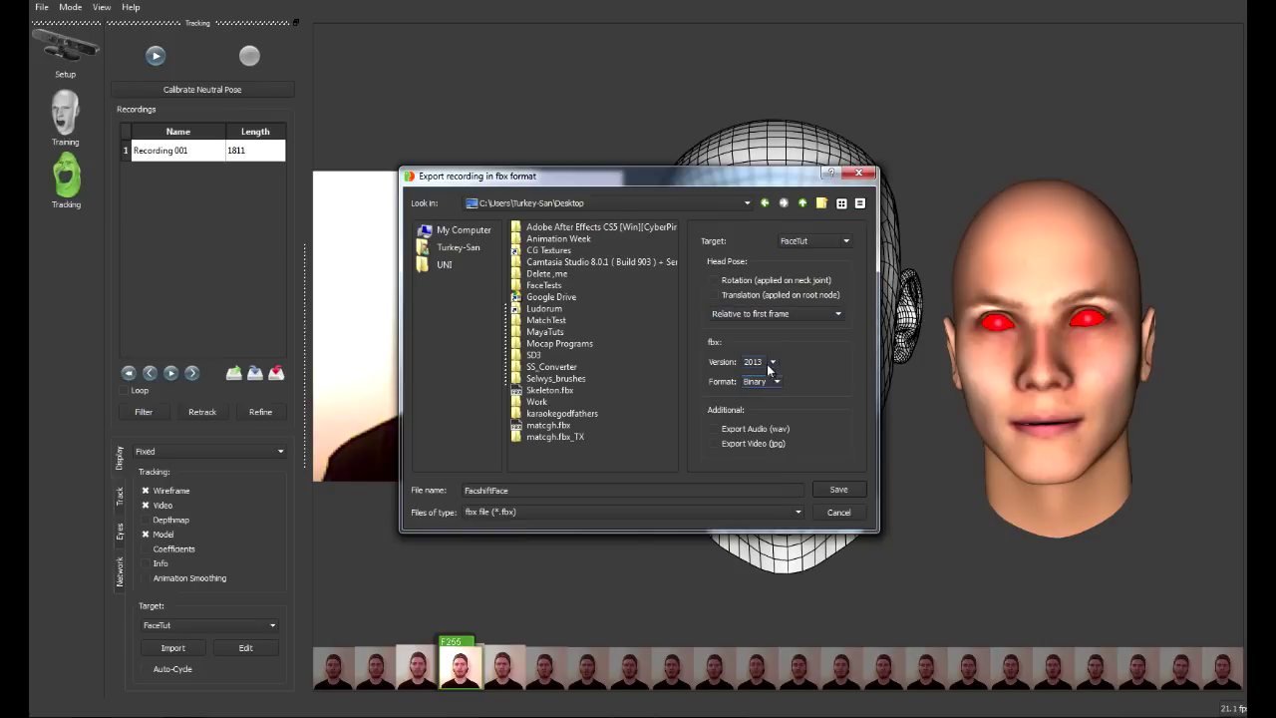
{"action": "left_click", "coordinate": [769, 379]}
{"action": "left_click", "coordinate": [840, 489]}
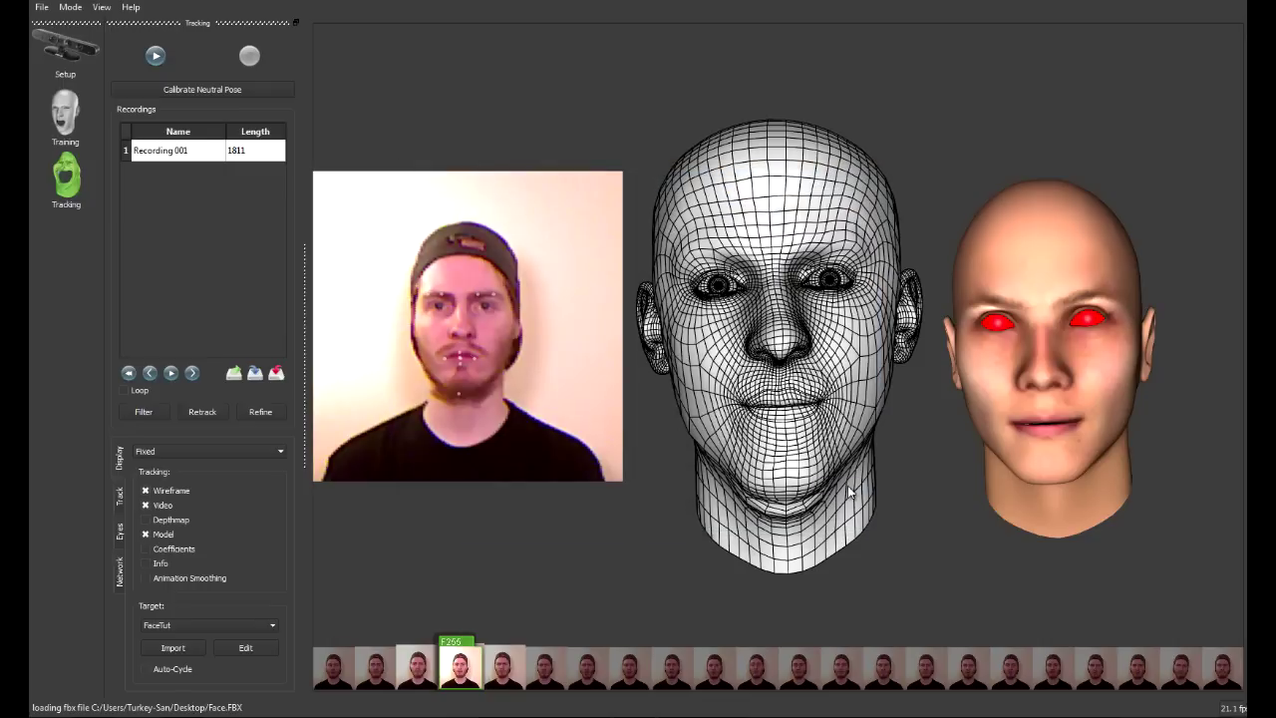